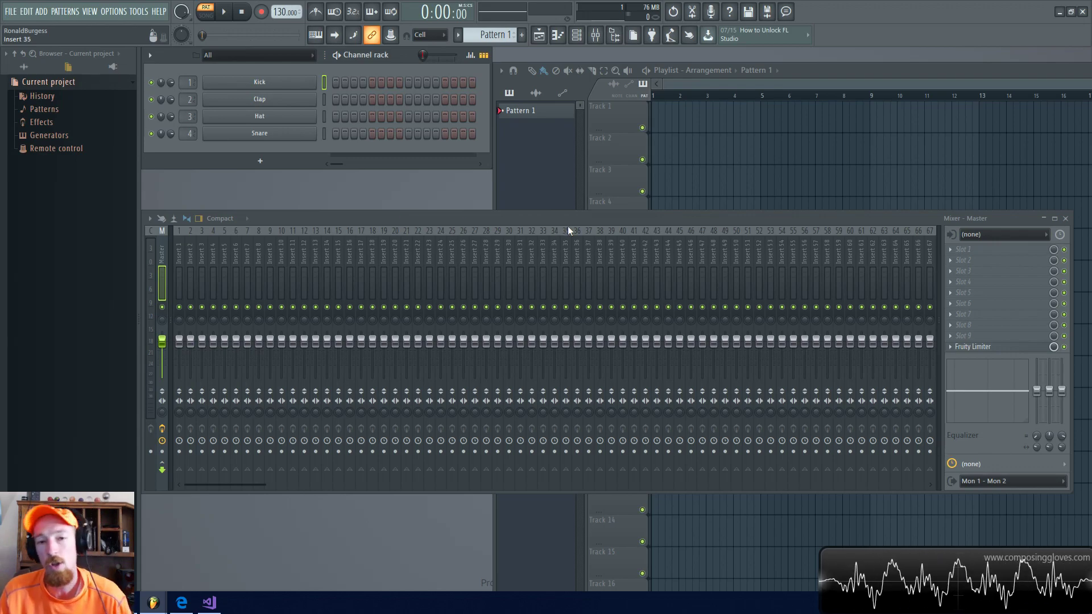
Shift the Mixer up slightly and show the plugin list for Master insert slot 2.
{"action": "left_click_drag", "start_coordinate": [456, 213], "coordinate": [457, 206]}
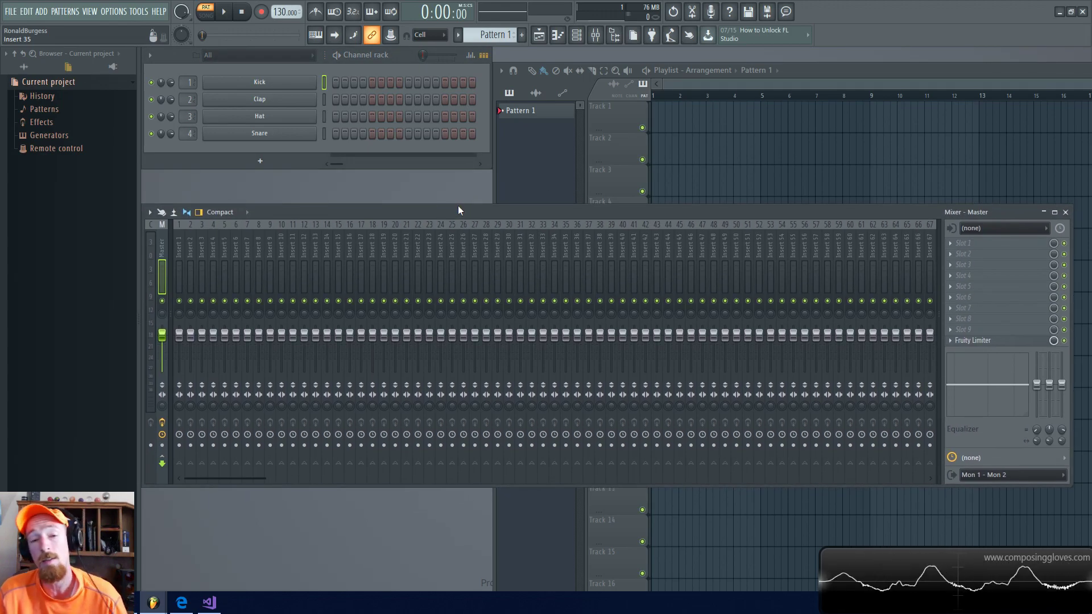
{"action": "left_click", "coordinate": [959, 253]}
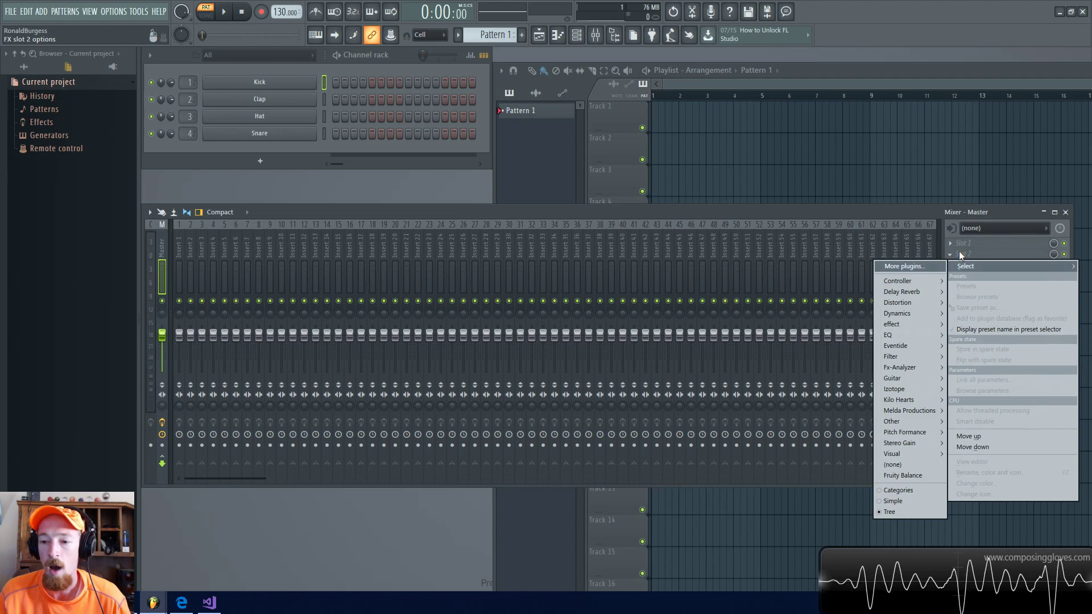
Reopen the slot 2 menu, browse the EQ submenu, and bring up the full effect plugin list.
{"action": "left_click", "coordinate": [750, 206]}
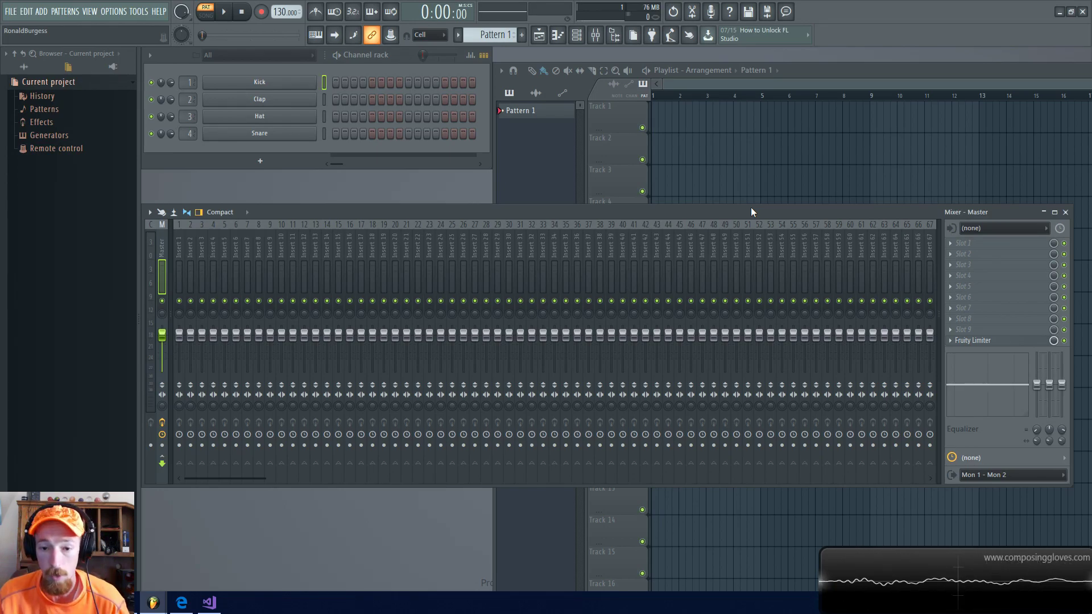
{"action": "left_click", "coordinate": [974, 254]}
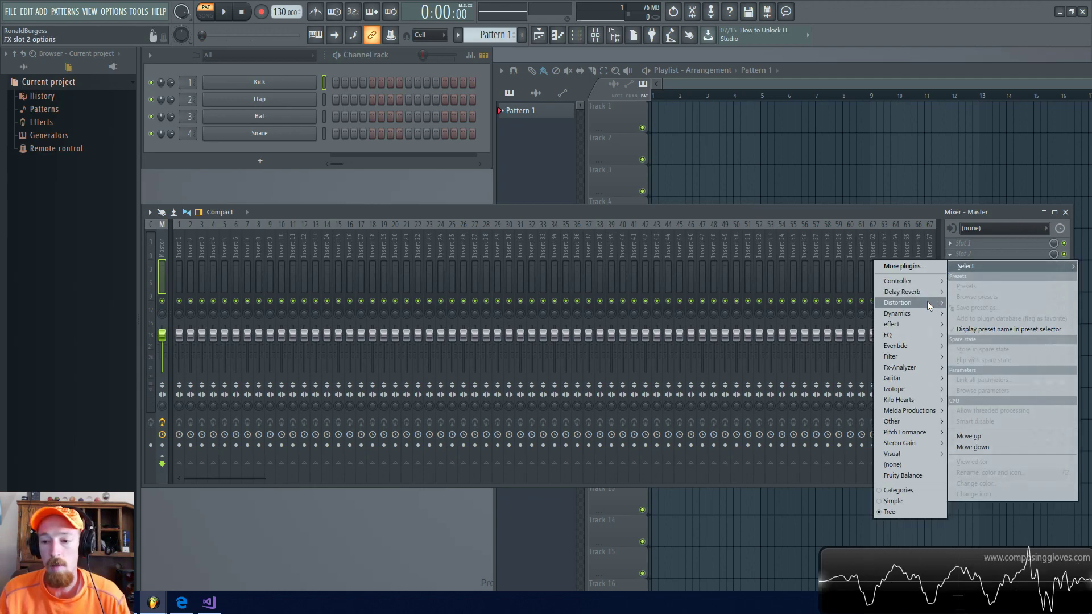
{"action": "mouse_move", "coordinate": [900, 335]}
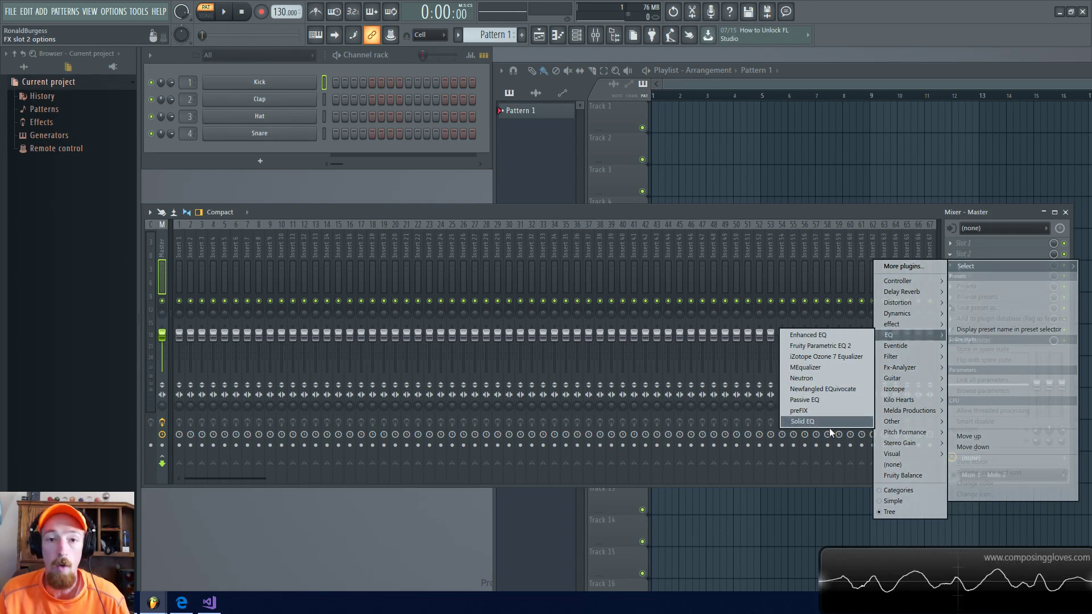
{"action": "left_click", "coordinate": [915, 268]}
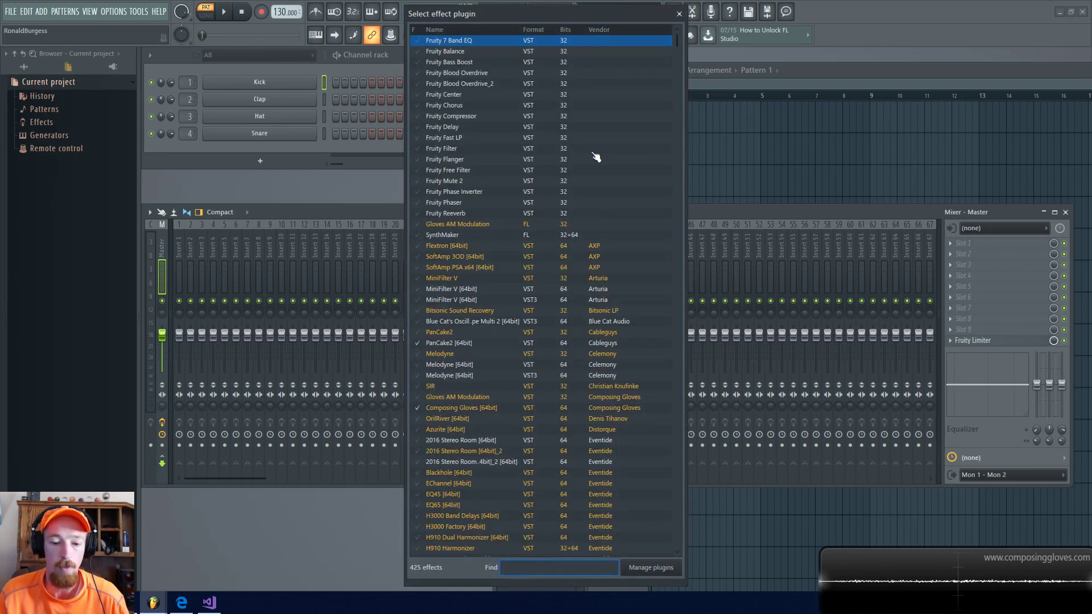
Filter by 'solid' and load Solid EQ into Master slot 2, closing its plugin window.
{"action": "type", "text": "solid"}
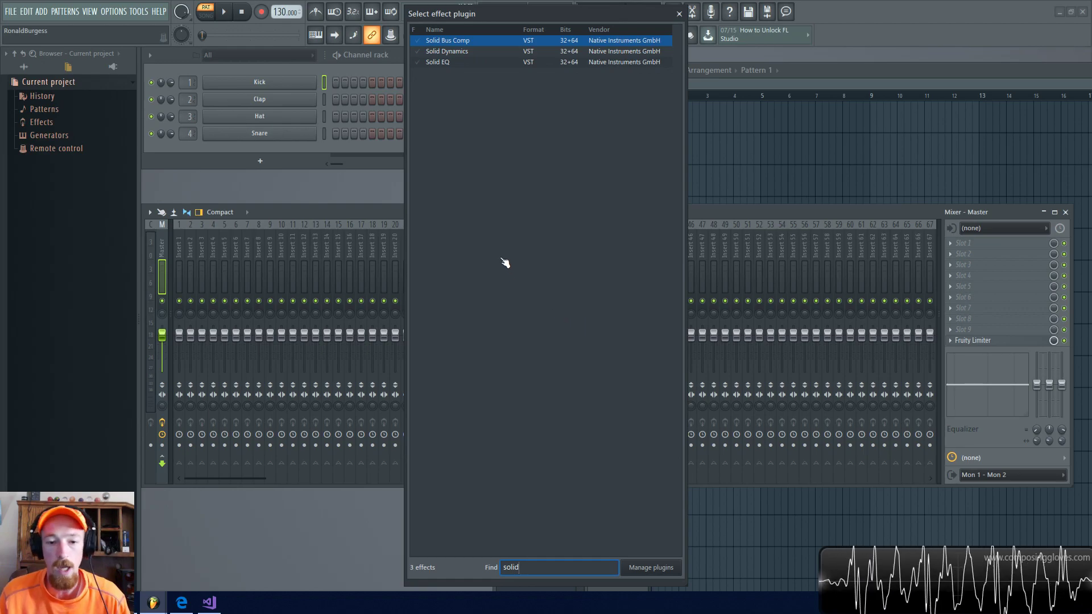
{"action": "left_click", "coordinate": [511, 61]}
{"action": "left_click_drag", "start_coordinate": [511, 62], "coordinate": [430, 66]}
{"action": "double_click", "coordinate": [421, 63]}
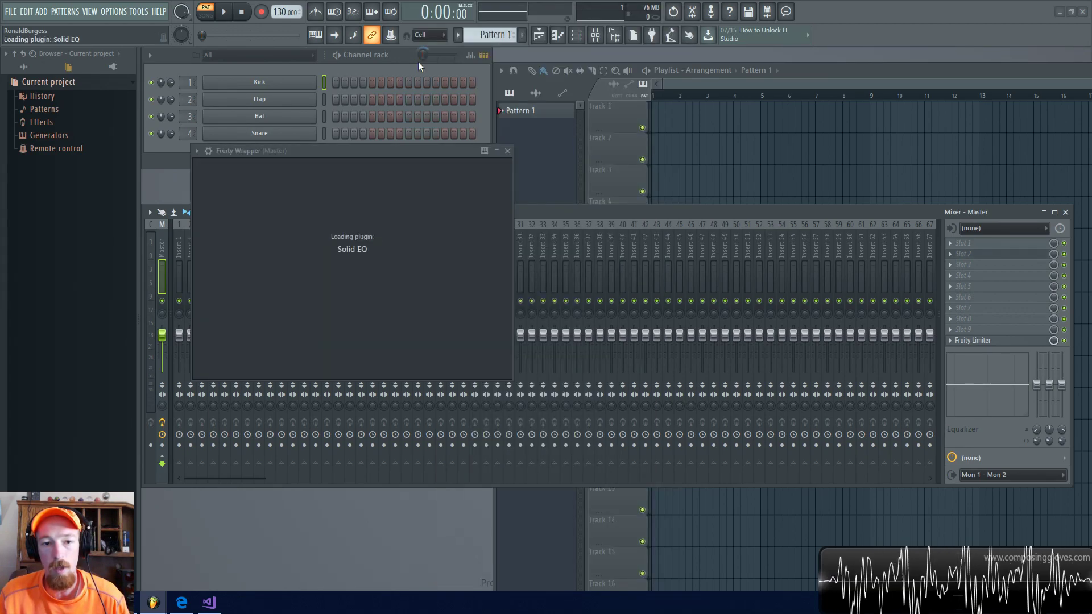
{"action": "left_click", "coordinate": [594, 151]}
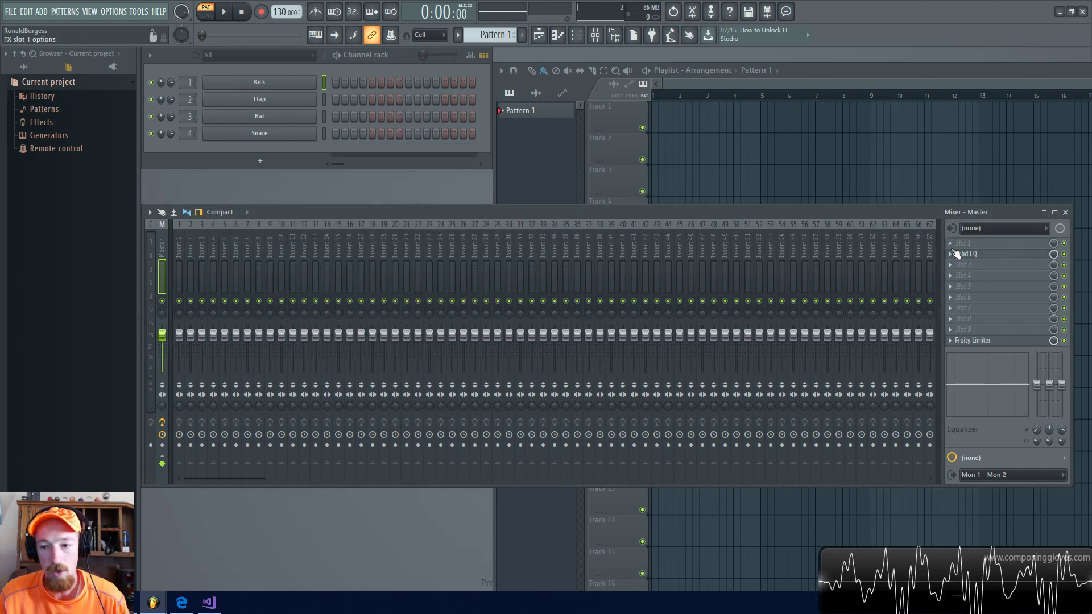
Reopen the effect picker, filter by 'soli', reselect Solid EQ, and close the dialog.
{"action": "left_click", "coordinate": [949, 254]}
{"action": "mouse_move", "coordinate": [966, 266]}
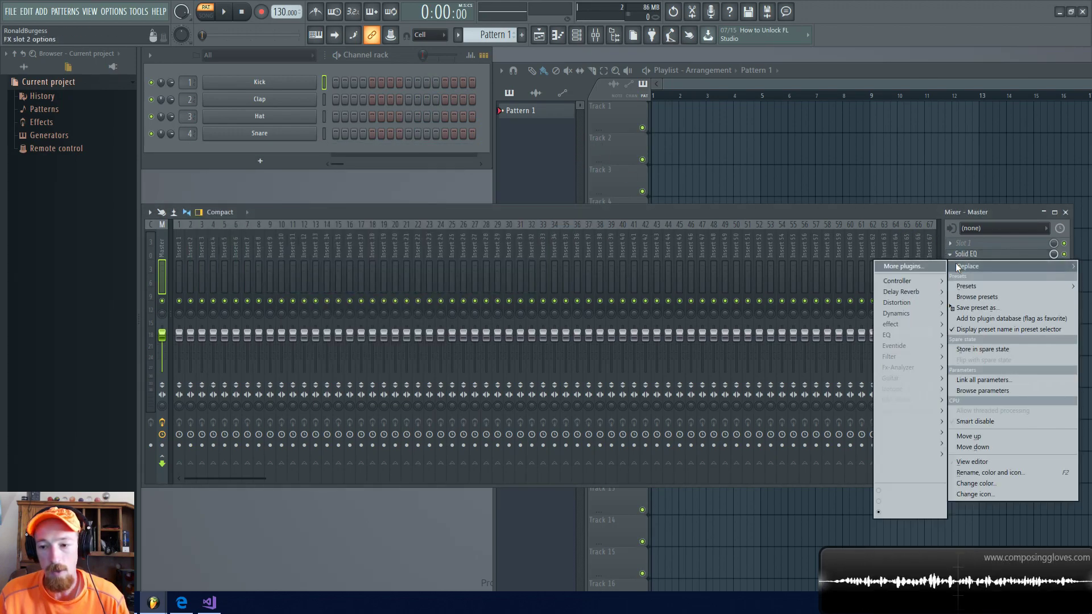
{"action": "left_click", "coordinate": [897, 266]}
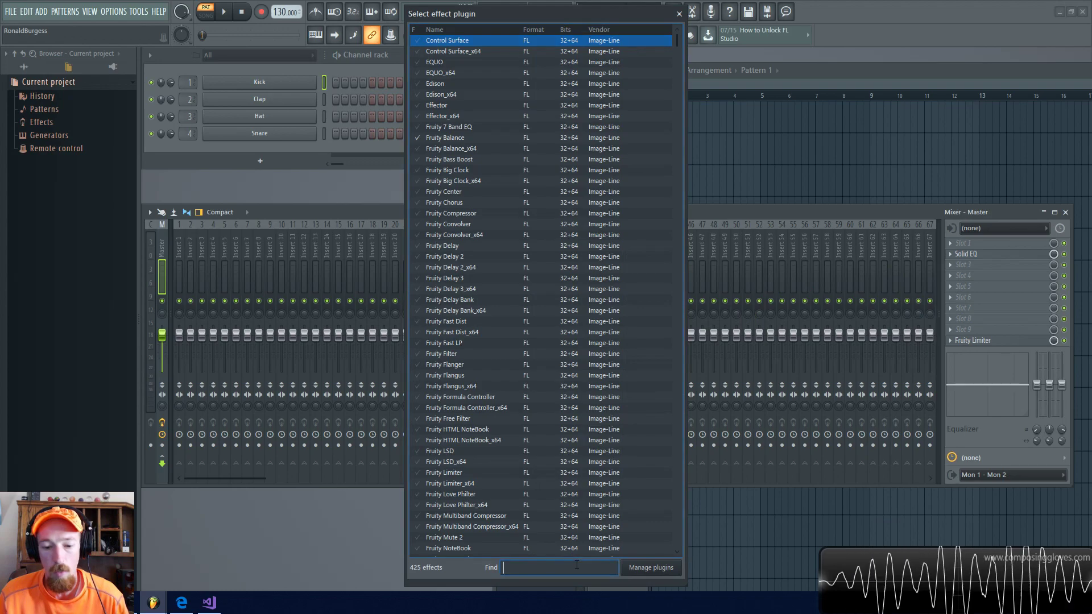
{"action": "type", "text": "solid"}
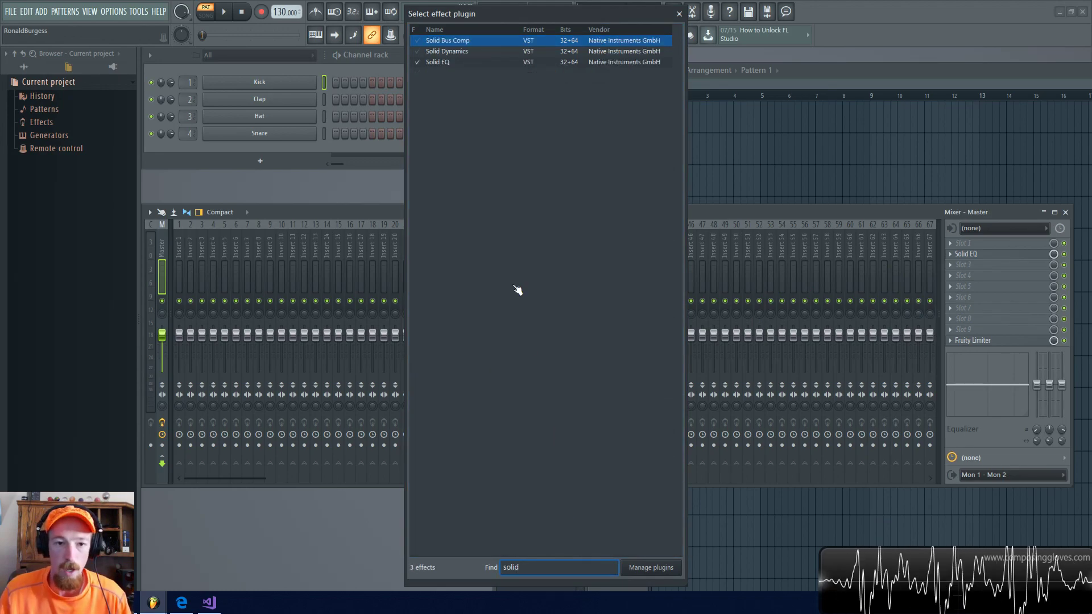
{"action": "left_click", "coordinate": [423, 62]}
{"action": "left_click", "coordinate": [456, 51]}
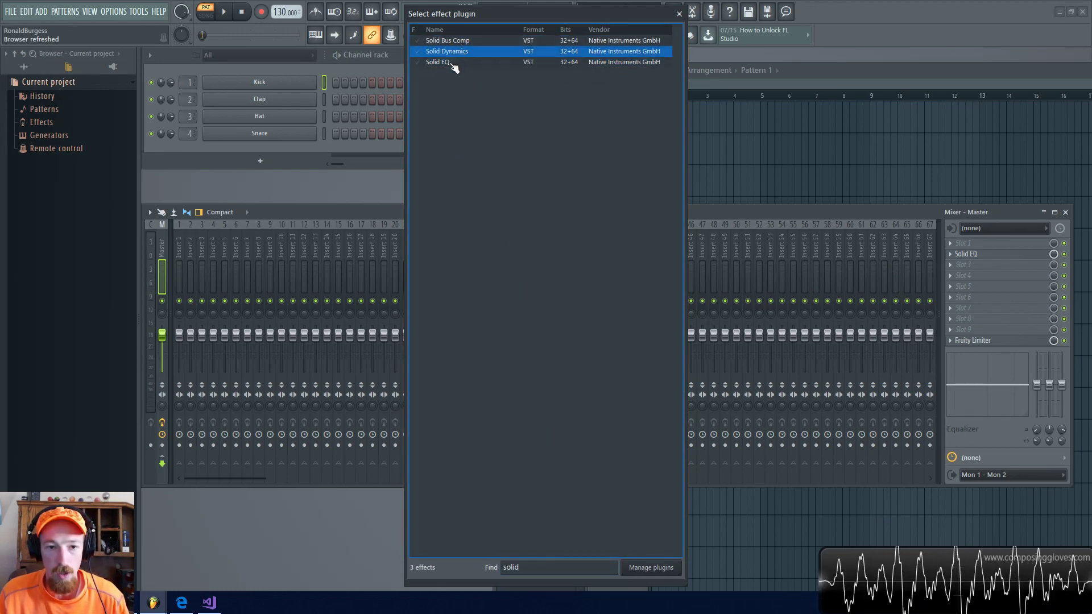
{"action": "left_click", "coordinate": [451, 41]}
{"action": "left_click", "coordinate": [454, 63]}
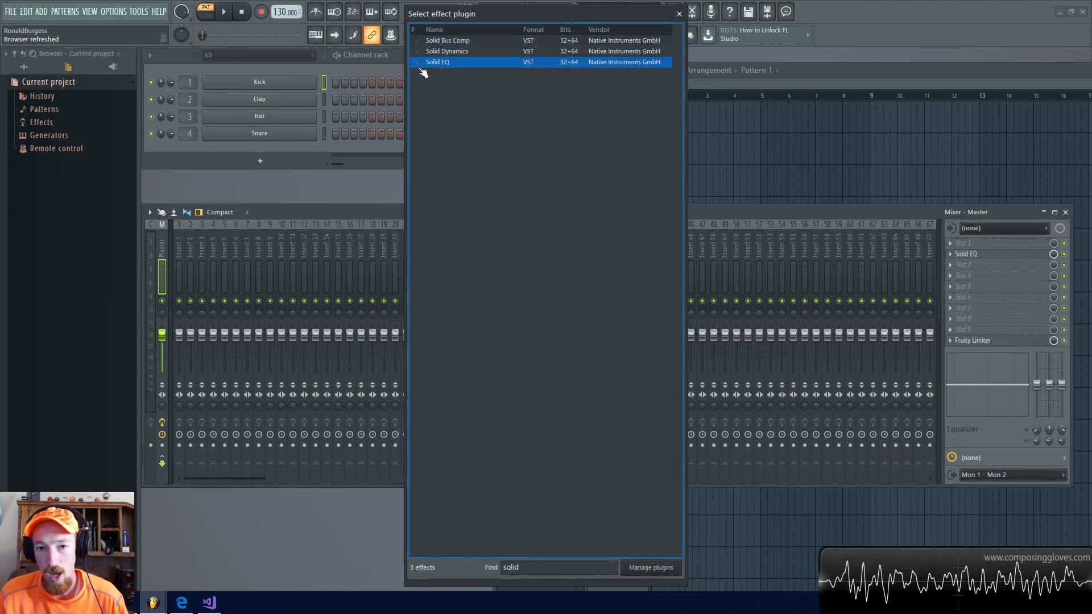
{"action": "left_click", "coordinate": [678, 14]}
{"action": "left_click", "coordinate": [965, 254]}
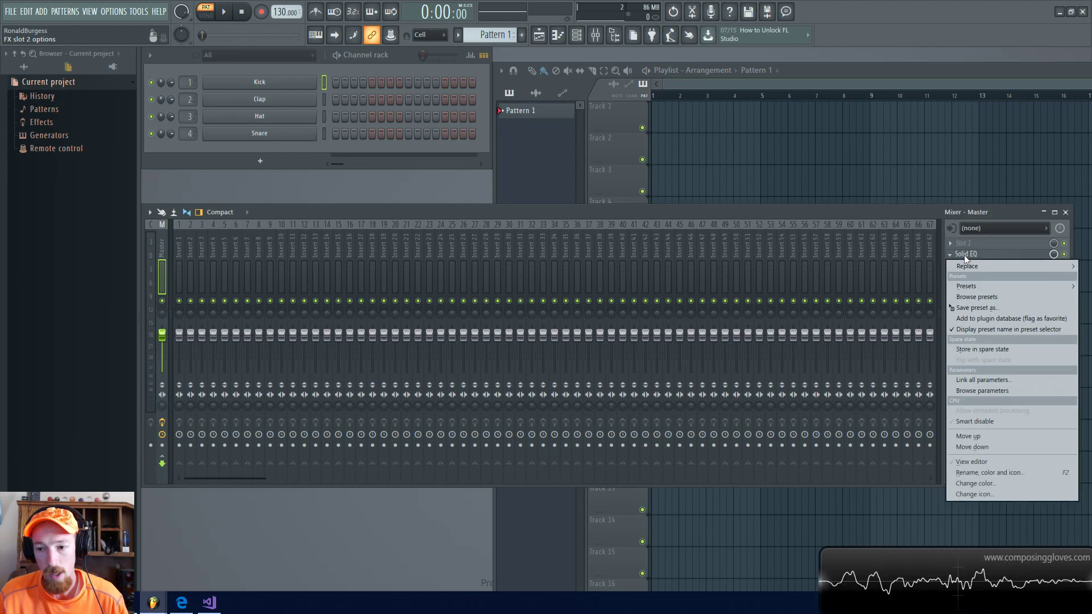
Choose Solid EQ via Replace > EQ for slot 2 and show the browser's Plugin database.
{"action": "mouse_move", "coordinate": [971, 268]}
{"action": "mouse_move", "coordinate": [911, 370]}
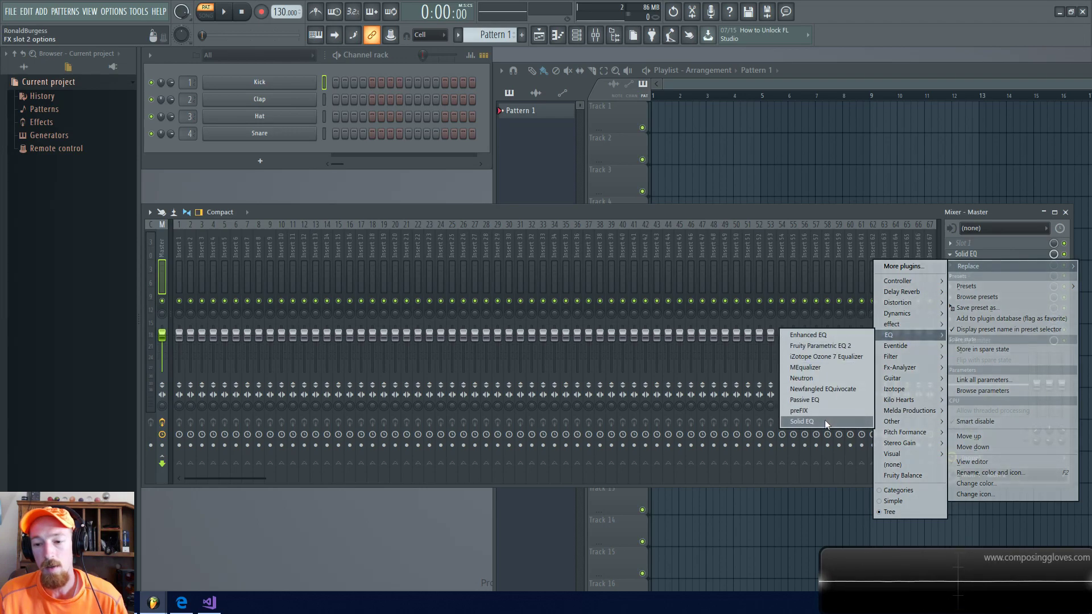
{"action": "left_click", "coordinate": [792, 423]}
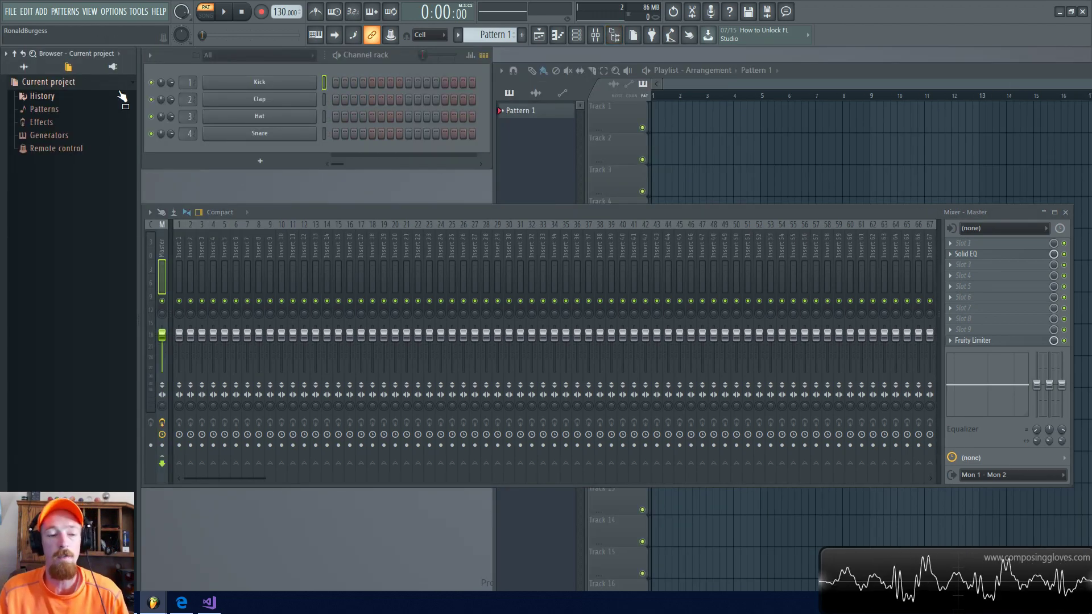
{"action": "left_click", "coordinate": [116, 68]}
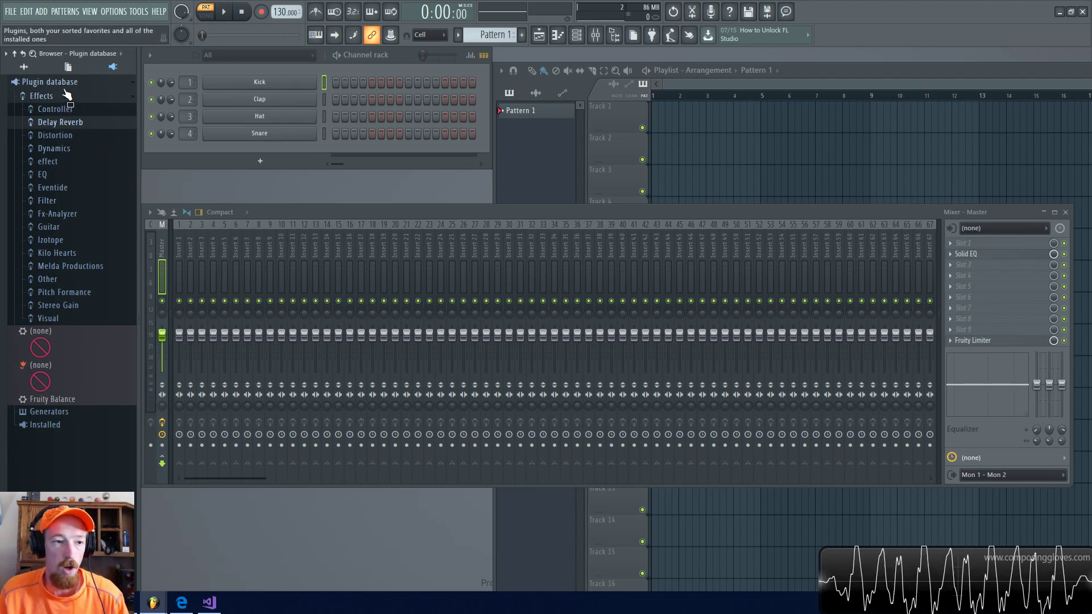
Open the Plugin database Effects EQ folder in File Explorer through the Windows shell menu.
{"action": "right_click", "coordinate": [52, 174]}
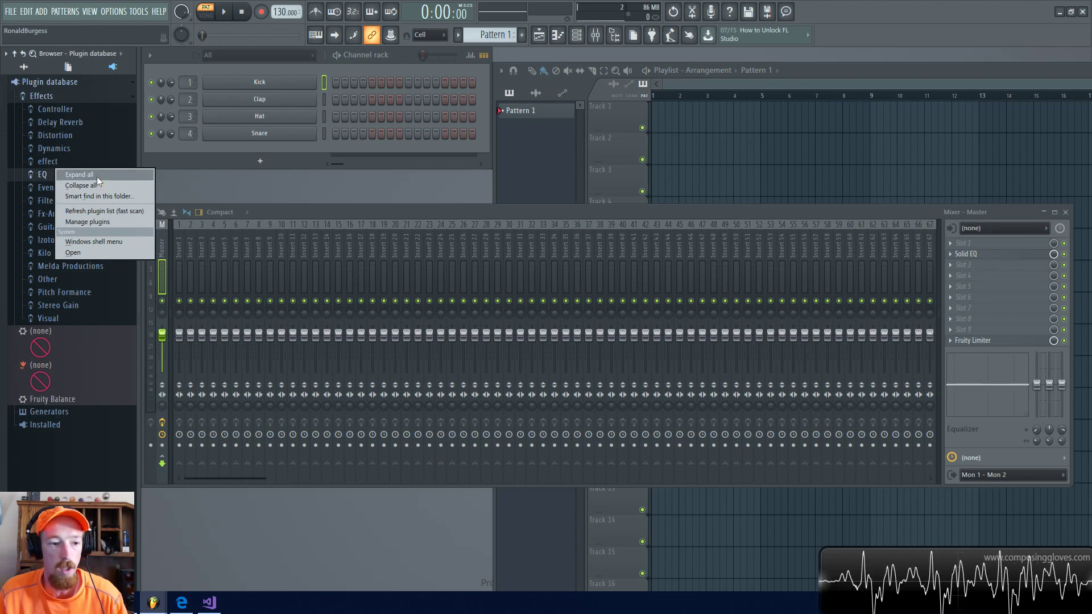
{"action": "left_click", "coordinate": [113, 240]}
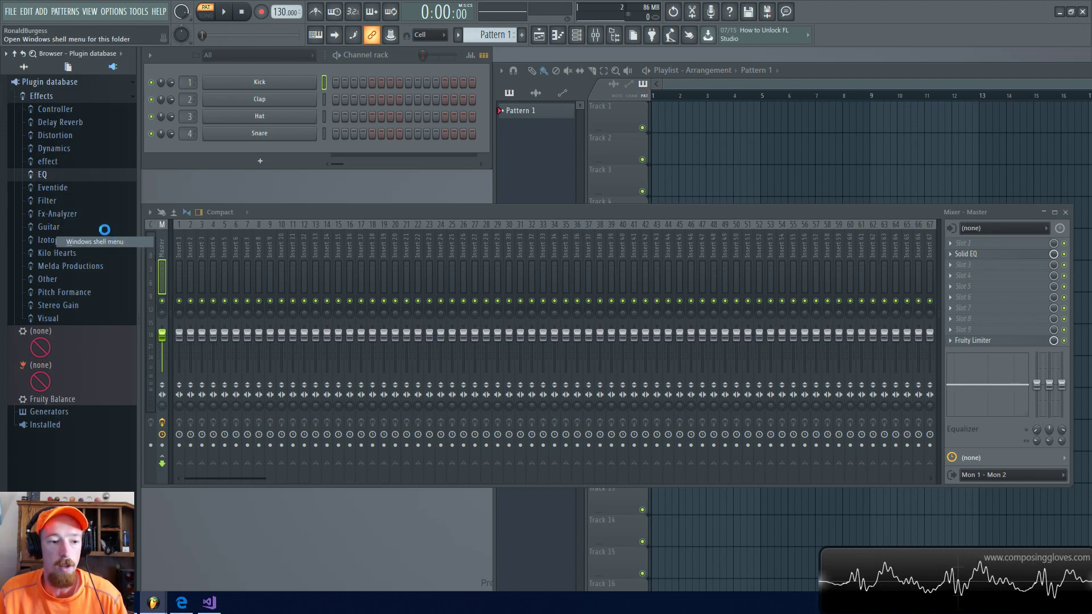
{"action": "left_click", "coordinate": [140, 246]}
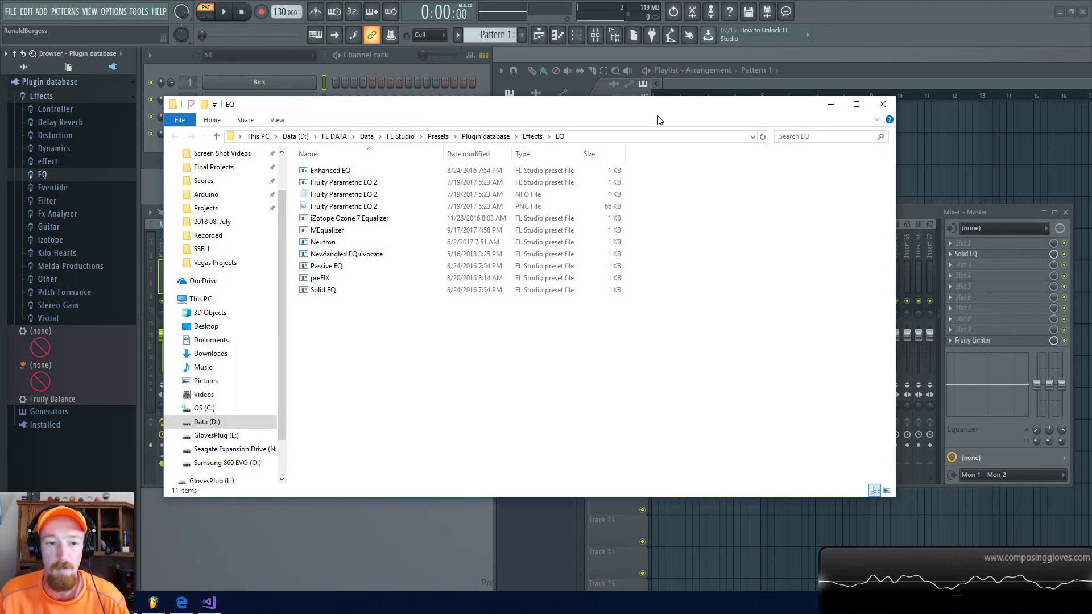
Delete the Solid EQ preset file, leaving 10 items in the EQ folder, and return to FL Studio.
{"action": "left_click_drag", "start_coordinate": [612, 110], "coordinate": [679, 87]}
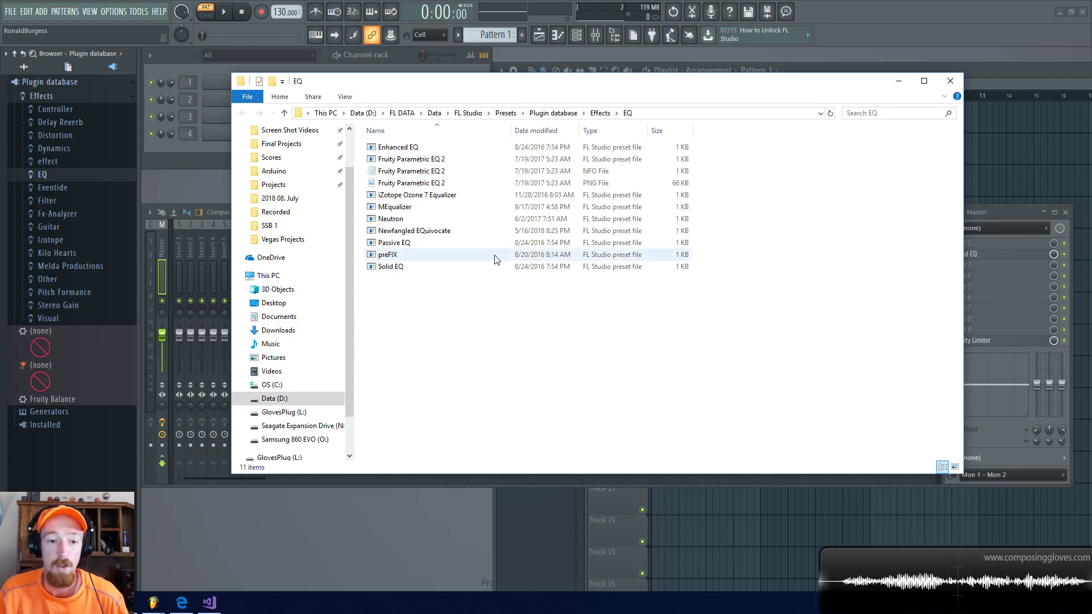
{"action": "left_click", "coordinate": [403, 266]}
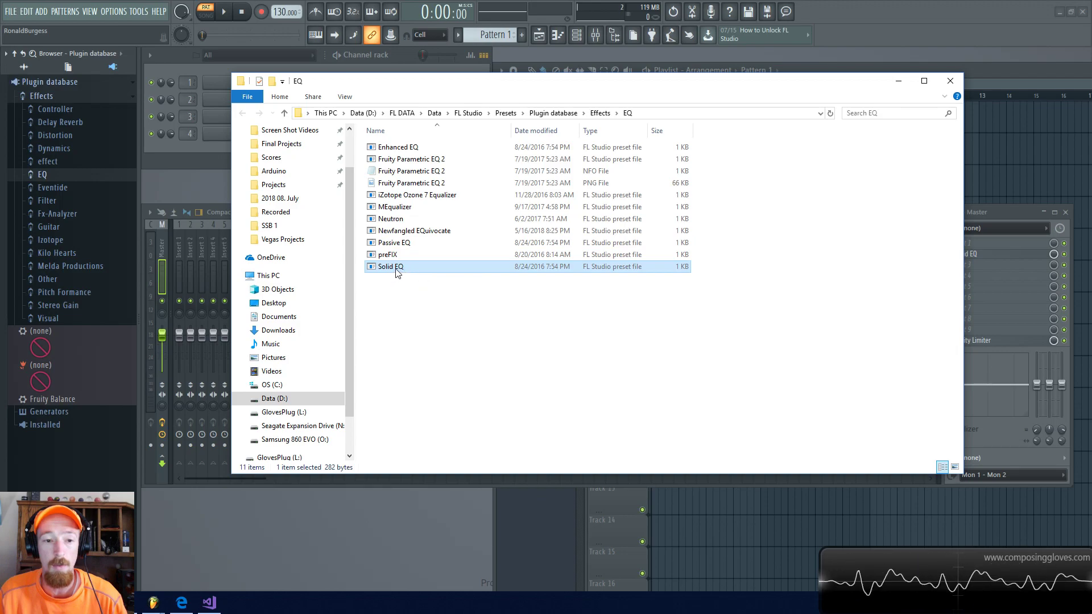
{"action": "key", "text": "Delete"}
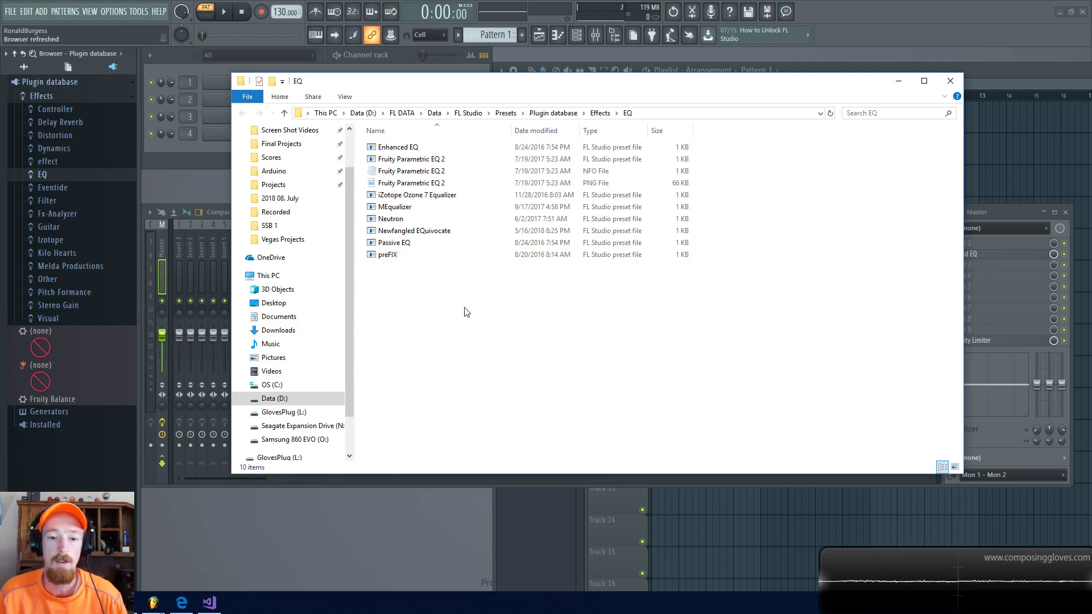
{"action": "left_click", "coordinate": [1005, 213]}
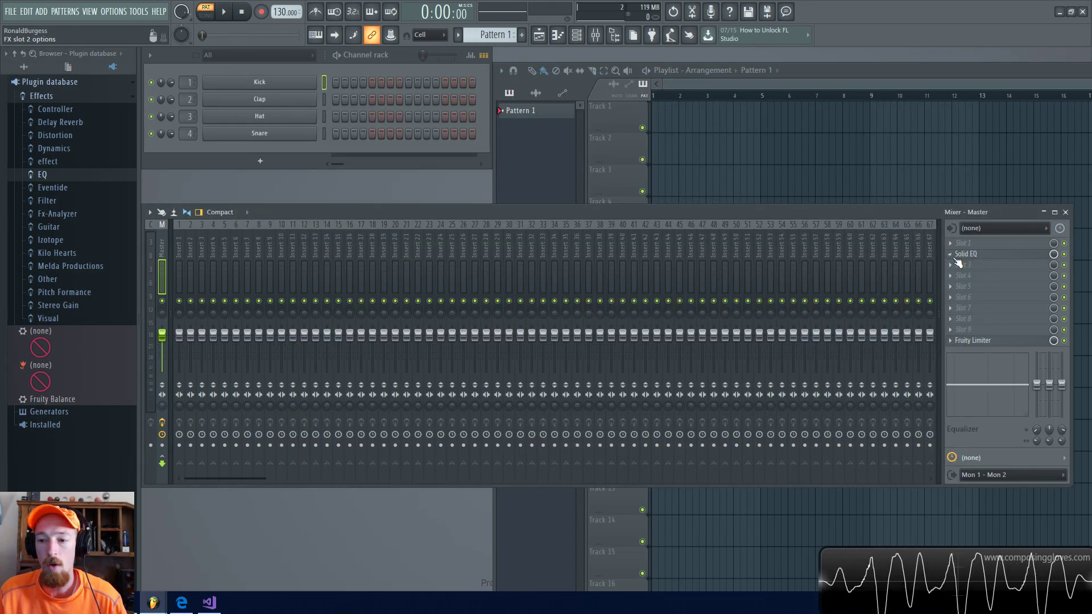
Open the Solid EQ slot menu and dismiss it without changes.
{"action": "left_click", "coordinate": [956, 260]}
{"action": "mouse_move", "coordinate": [967, 266]}
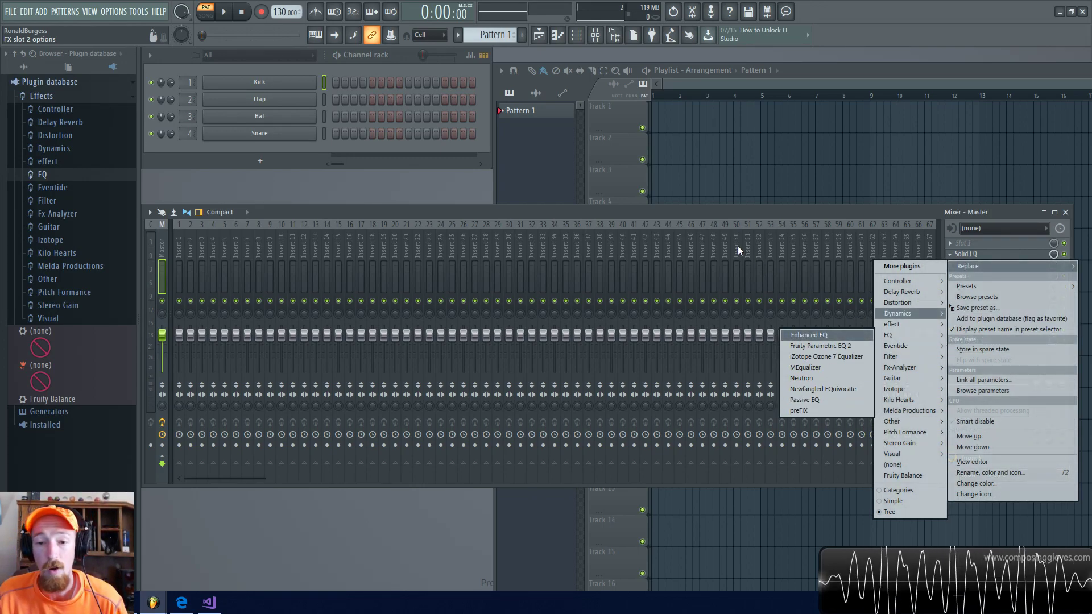
{"action": "left_click", "coordinate": [739, 214]}
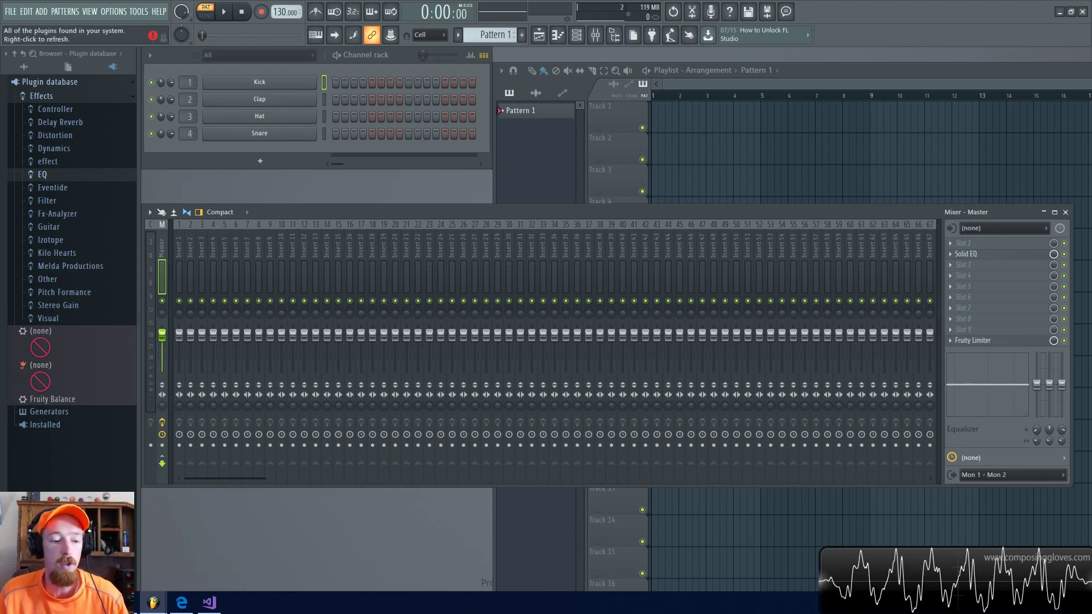
Bring the fat kick folder window forward, go to OS (C:), and close Explorer.
{"action": "left_click", "coordinate": [125, 603]}
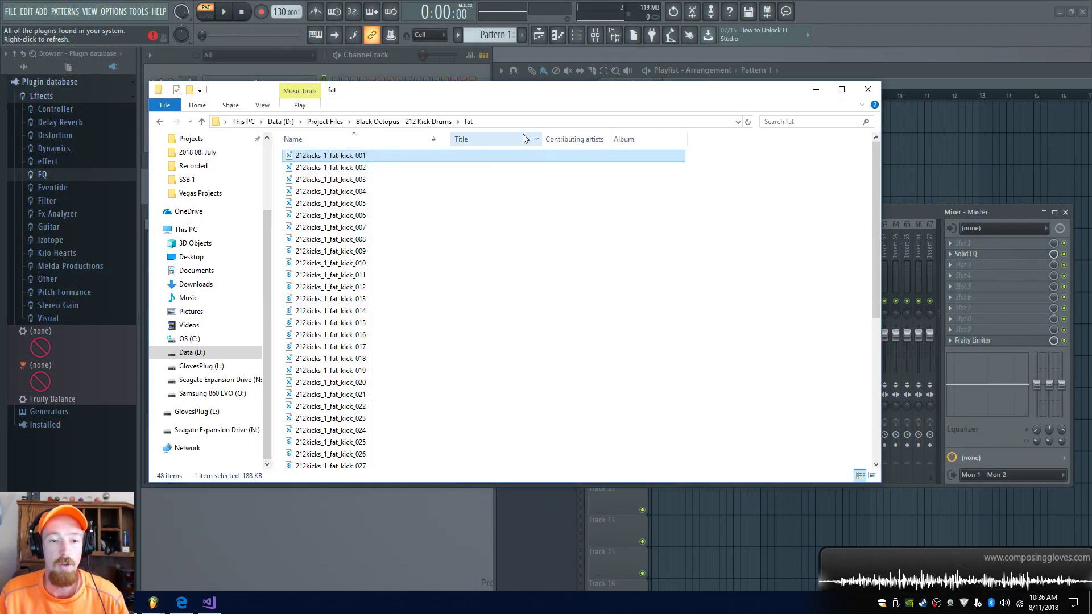
{"action": "left_click_drag", "start_coordinate": [531, 85], "coordinate": [746, 75]}
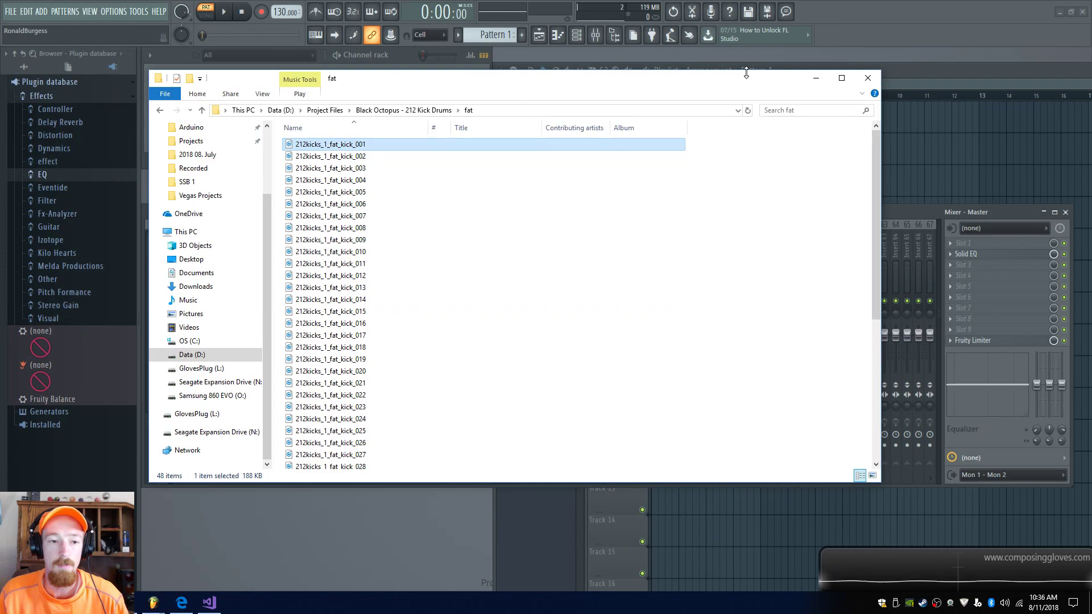
{"action": "left_click", "coordinate": [216, 341]}
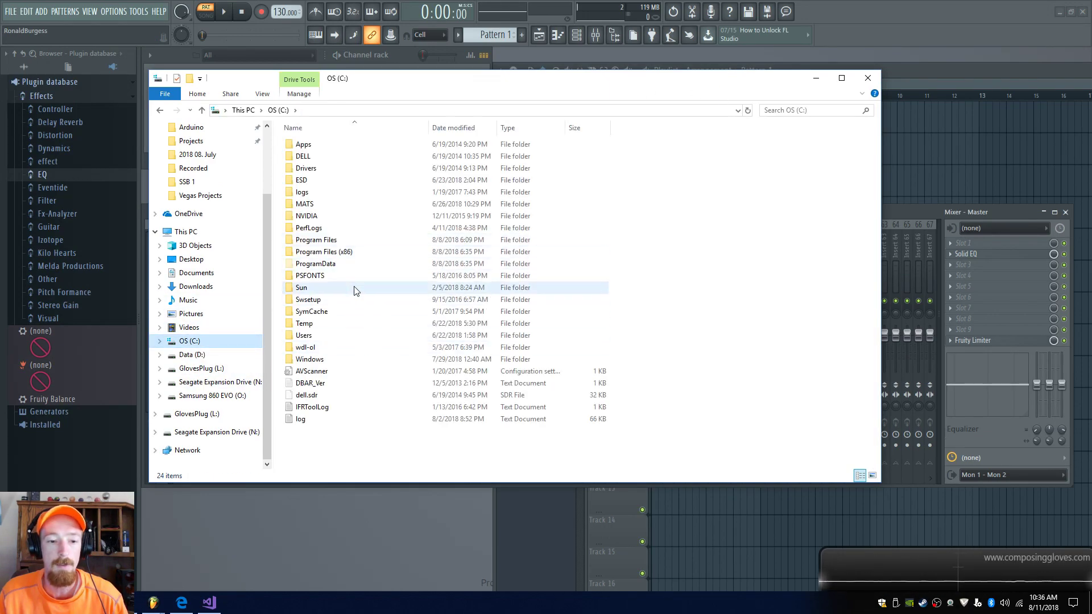
{"action": "left_click", "coordinate": [867, 79]}
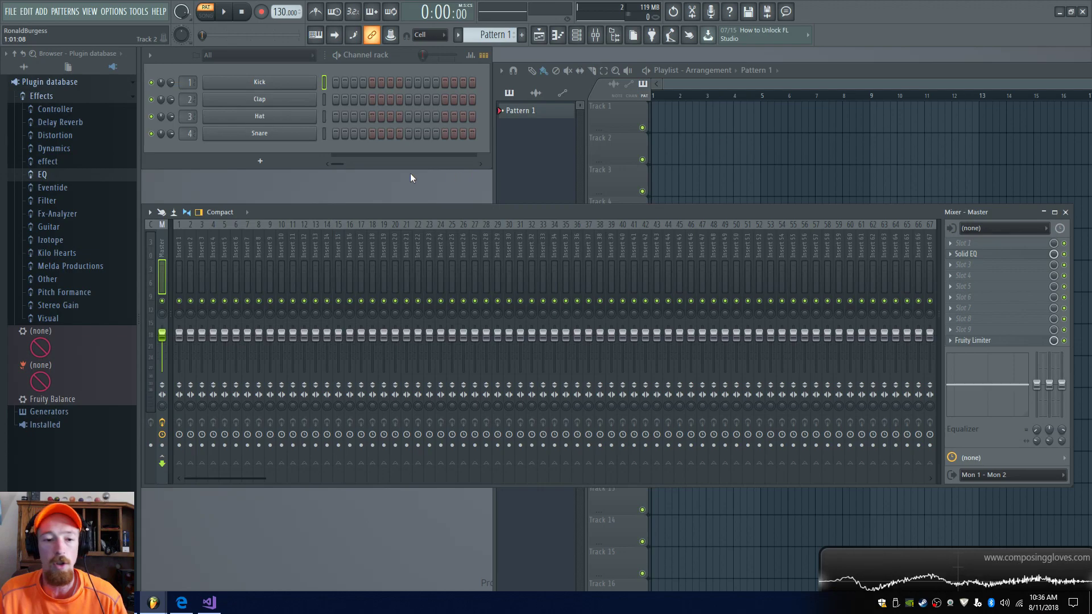
From the channel rack's add menu, open More plugins... and launch Manage plugins.
{"action": "left_click", "coordinate": [973, 228]}
{"action": "left_click", "coordinate": [926, 216]}
{"action": "left_click", "coordinate": [959, 265]}
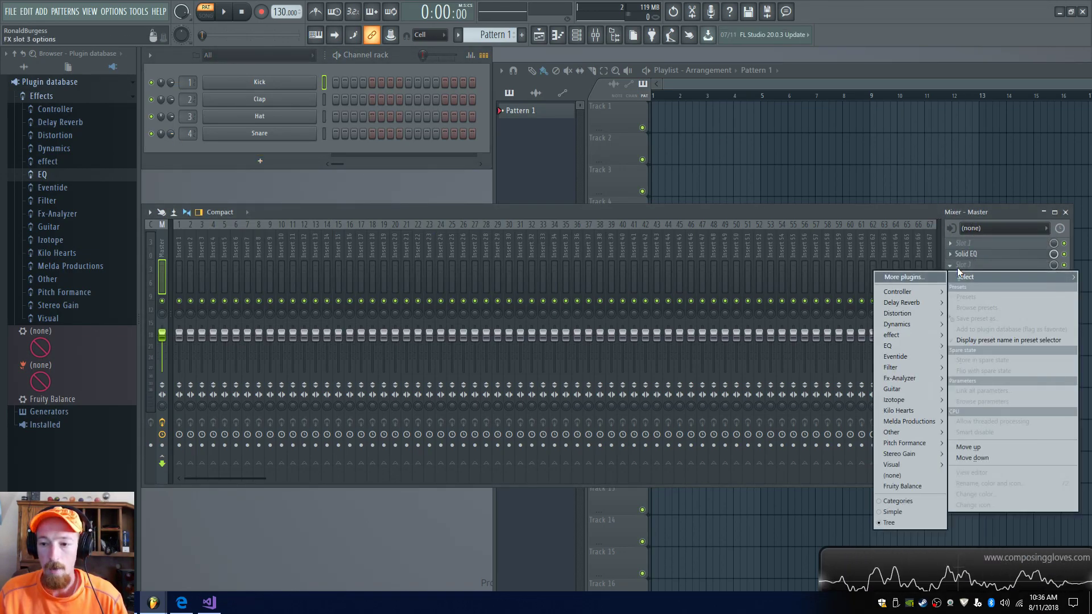
{"action": "left_click", "coordinate": [357, 183]}
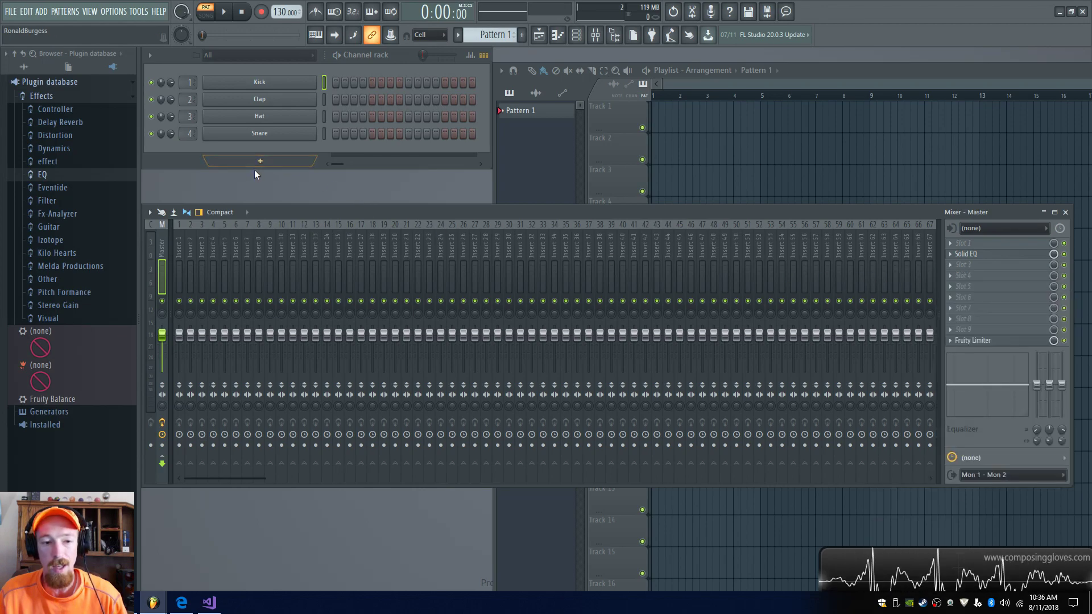
{"action": "left_click", "coordinate": [260, 161]}
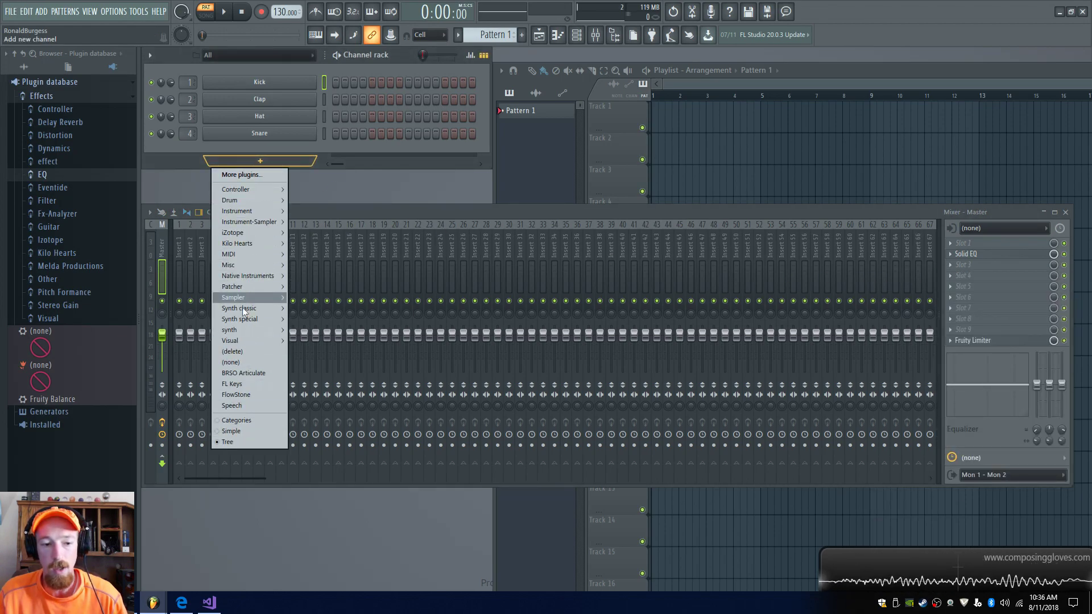
{"action": "left_click", "coordinate": [250, 176]}
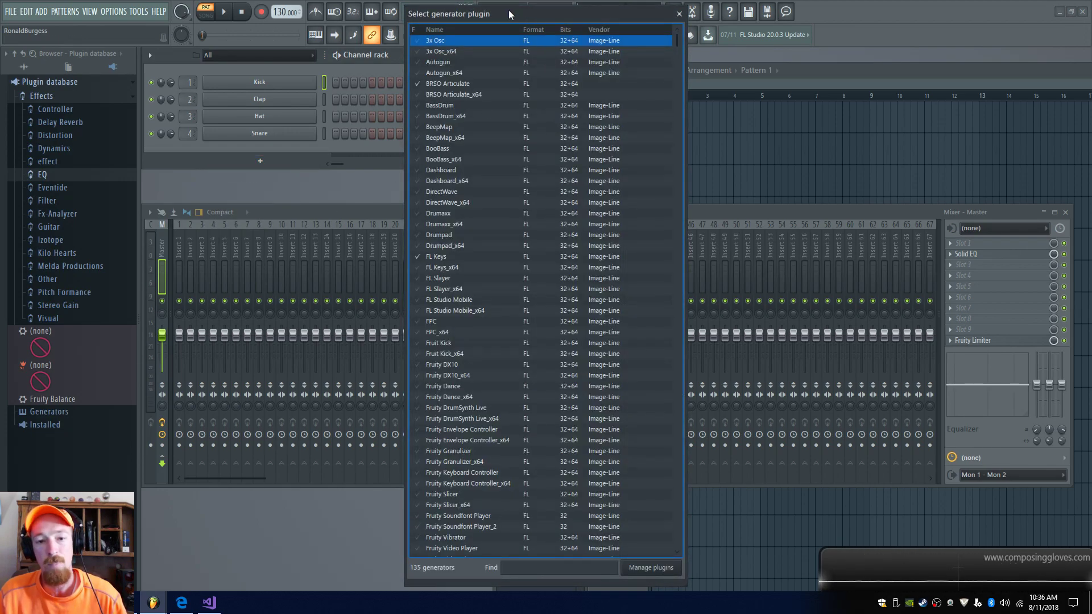
{"action": "left_click", "coordinate": [654, 567]}
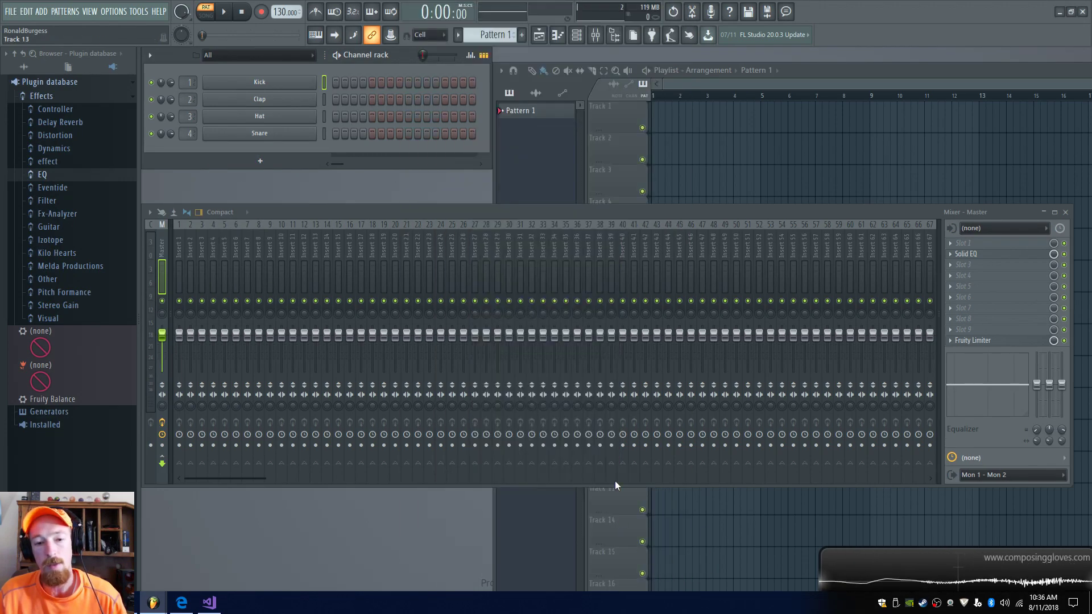
Move the Plugin Manager to the centre-right and scroll through its 598-plugin list.
{"action": "left_click_drag", "start_coordinate": [365, 8], "coordinate": [776, 48]}
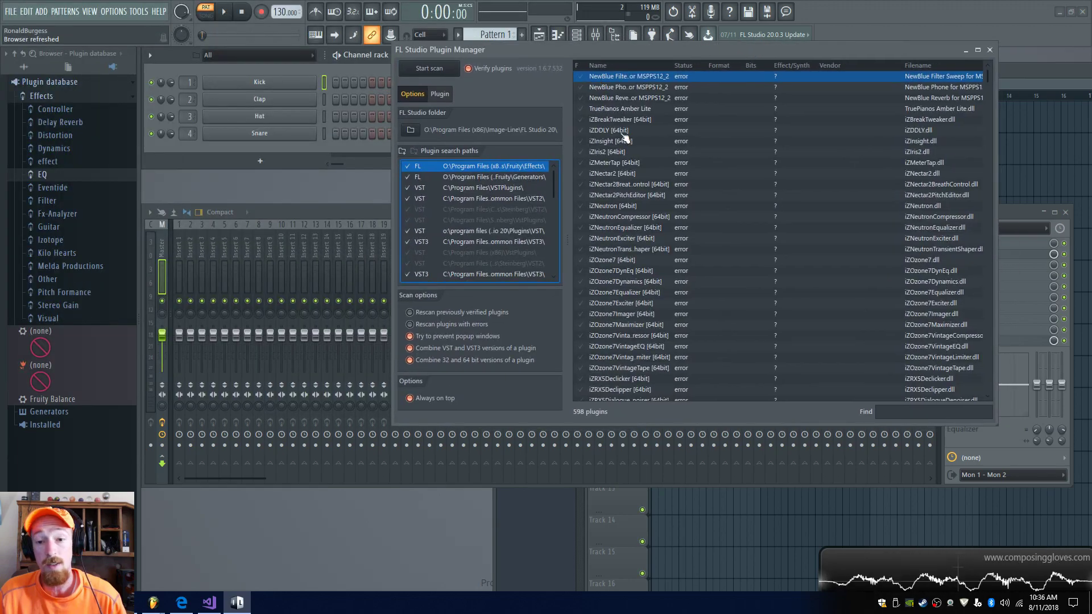
{"action": "scroll", "coordinate": [745, 176], "scroll_direction": "down", "scroll_amount": 15}
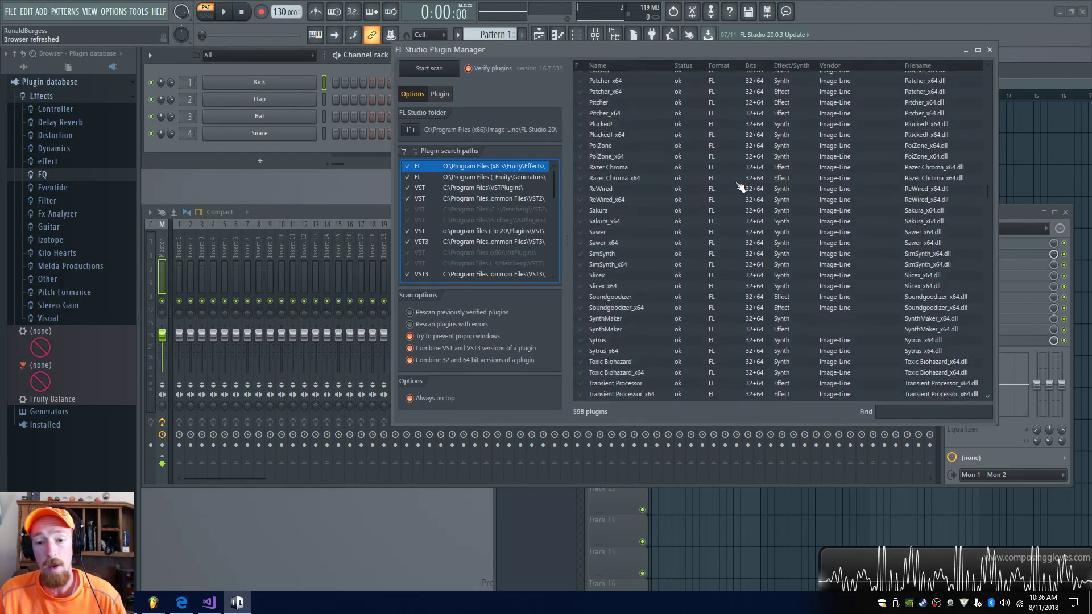
{"action": "scroll", "coordinate": [746, 187], "scroll_direction": "down", "scroll_amount": 15}
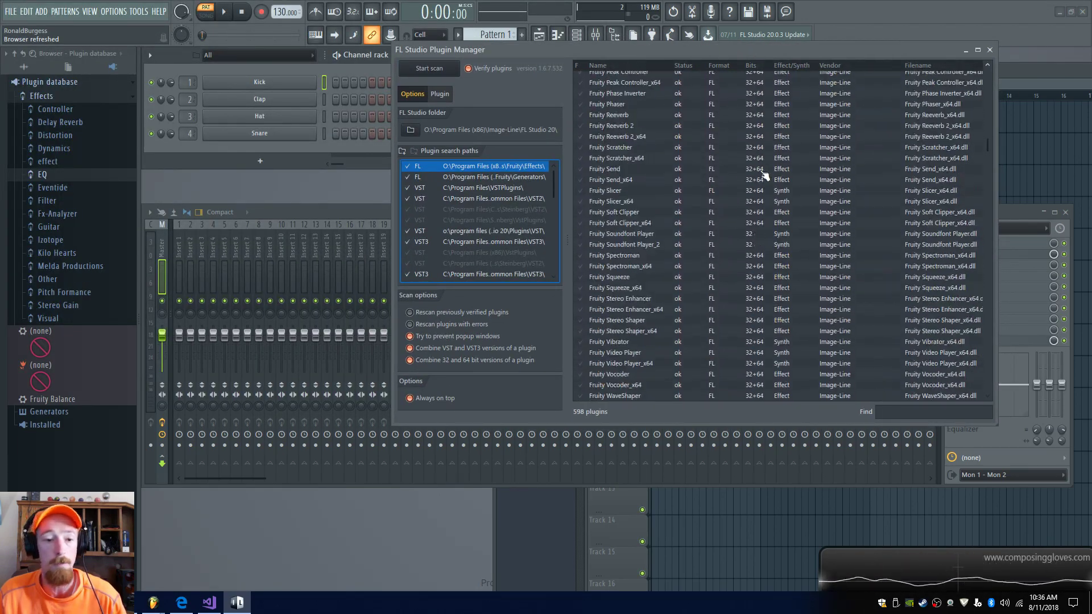
{"action": "scroll", "coordinate": [750, 169], "scroll_direction": "up", "scroll_amount": 5}
{"action": "left_click_drag", "start_coordinate": [543, 169], "coordinate": [483, 168]}
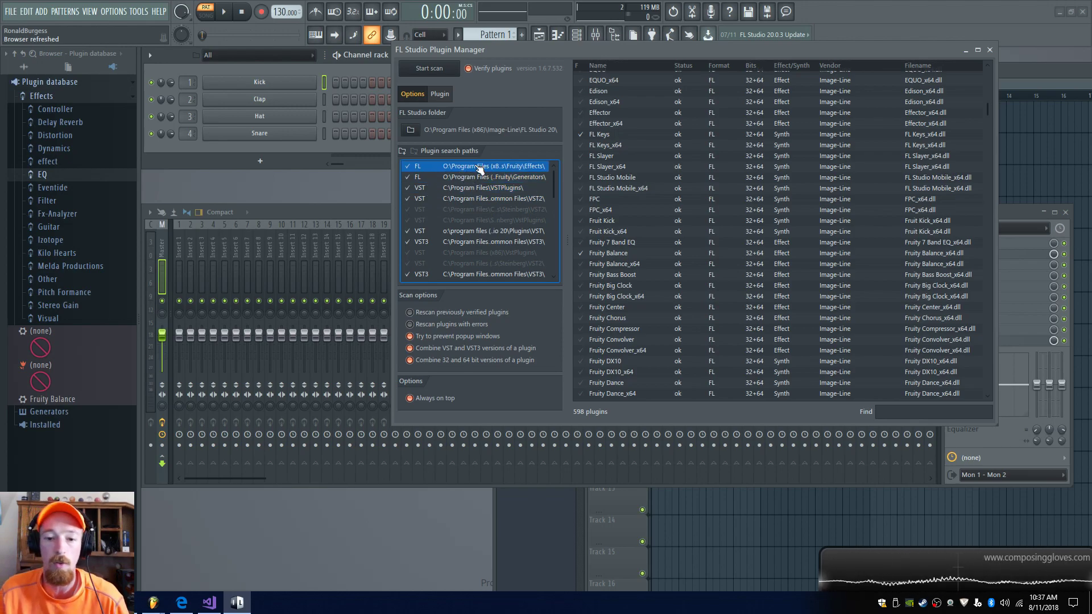
Select the Fruity Balance and FL Keys entries and the VST2 common files search path.
{"action": "left_click", "coordinate": [629, 256]}
{"action": "left_click", "coordinate": [633, 138]}
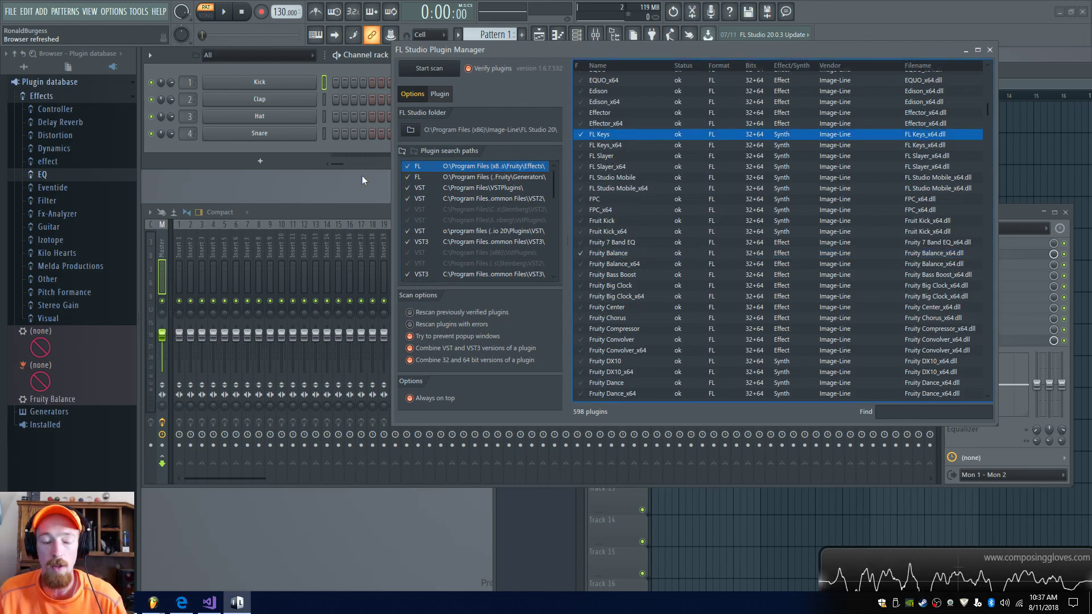
{"action": "scroll", "coordinate": [718, 152], "scroll_direction": "up", "scroll_amount": 15}
{"action": "scroll", "coordinate": [737, 156], "scroll_direction": "down", "scroll_amount": 10}
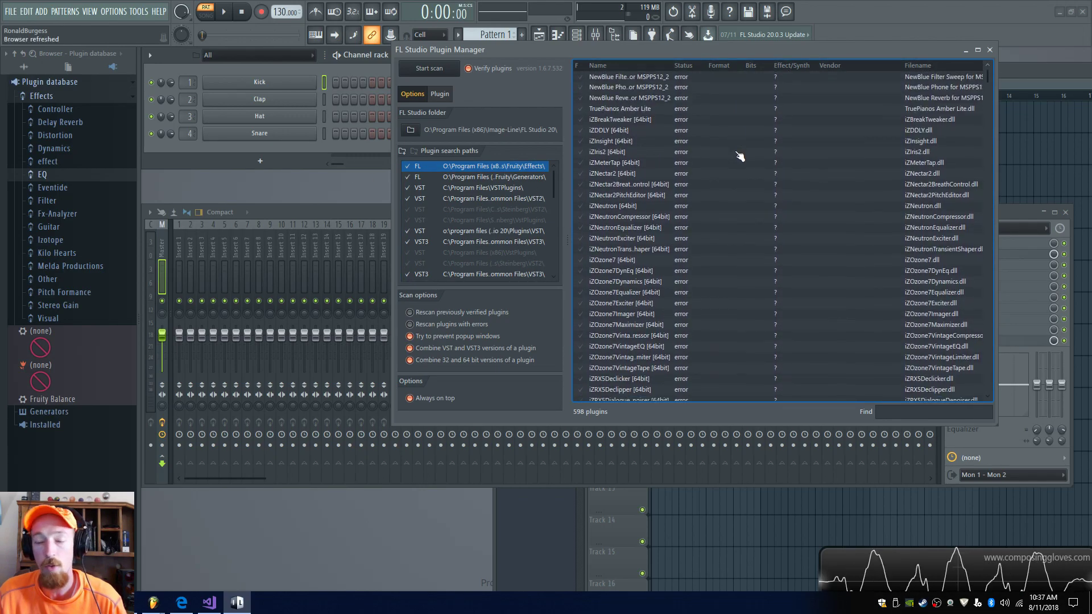
{"action": "scroll", "coordinate": [739, 153], "scroll_direction": "up", "scroll_amount": 10}
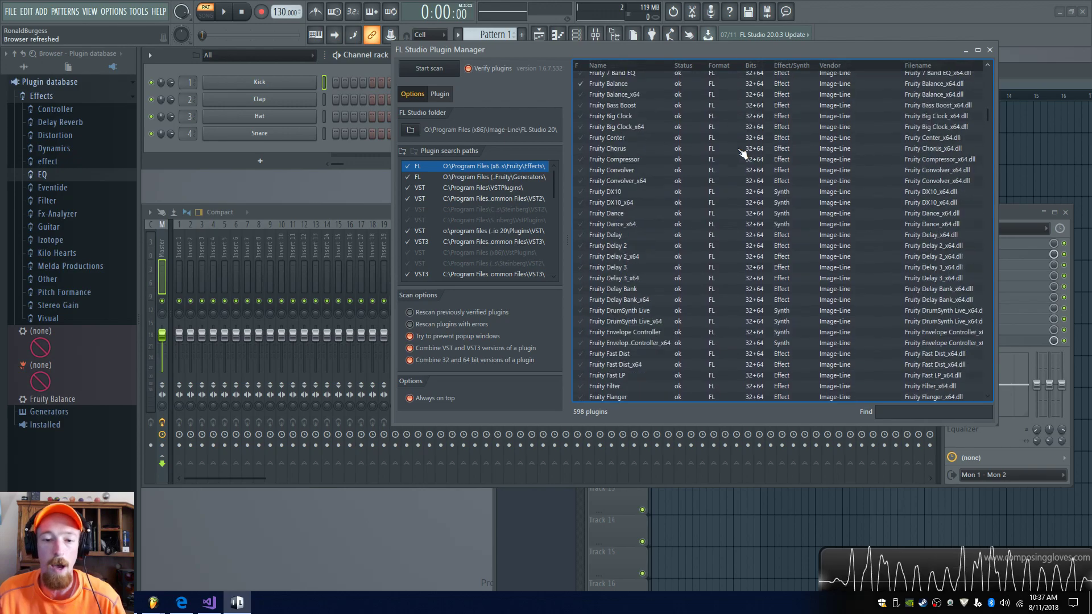
{"action": "left_click", "coordinate": [486, 200]}
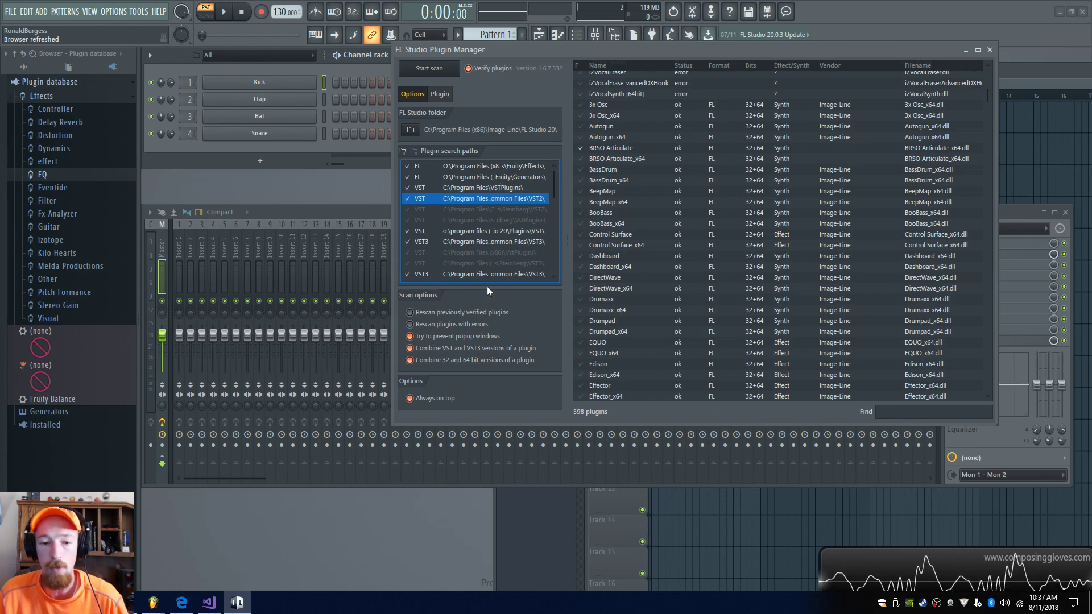
{"action": "left_click", "coordinate": [237, 602]}
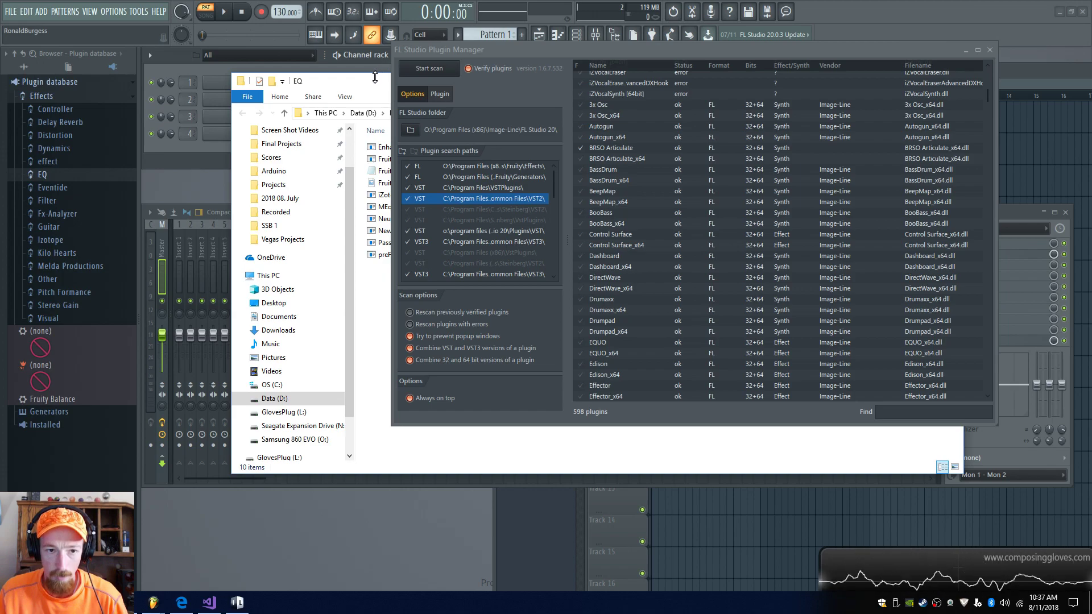
Close the Plugin Manager and take the EQ folder window to the OS (C:) drive root.
{"action": "left_click_drag", "start_coordinate": [375, 78], "coordinate": [374, 85]}
{"action": "left_click", "coordinate": [990, 50]}
{"action": "left_click_drag", "start_coordinate": [629, 88], "coordinate": [706, 72]}
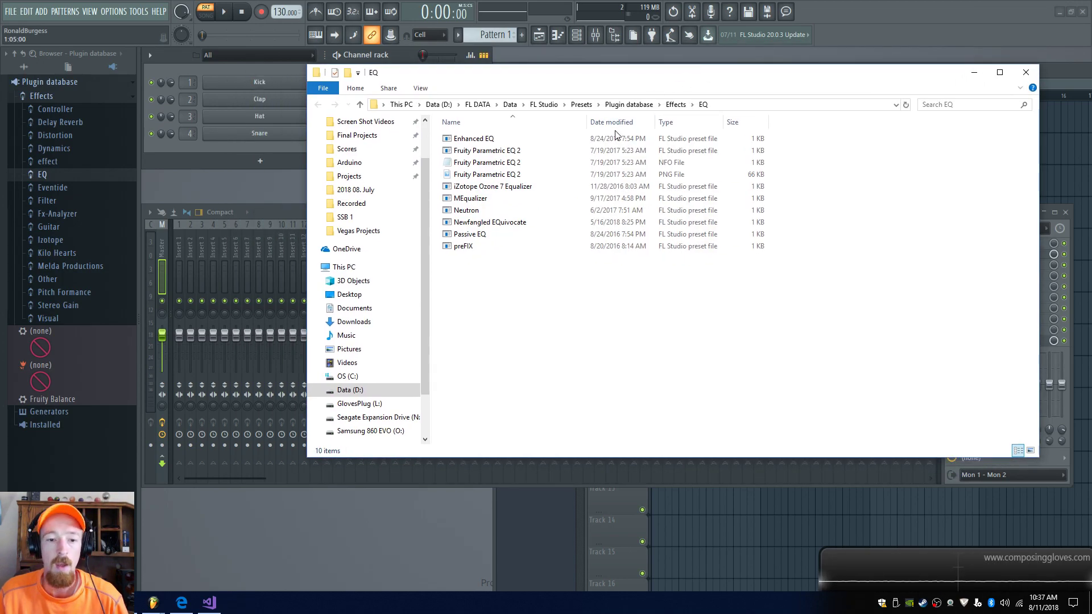
{"action": "left_click", "coordinate": [373, 375]}
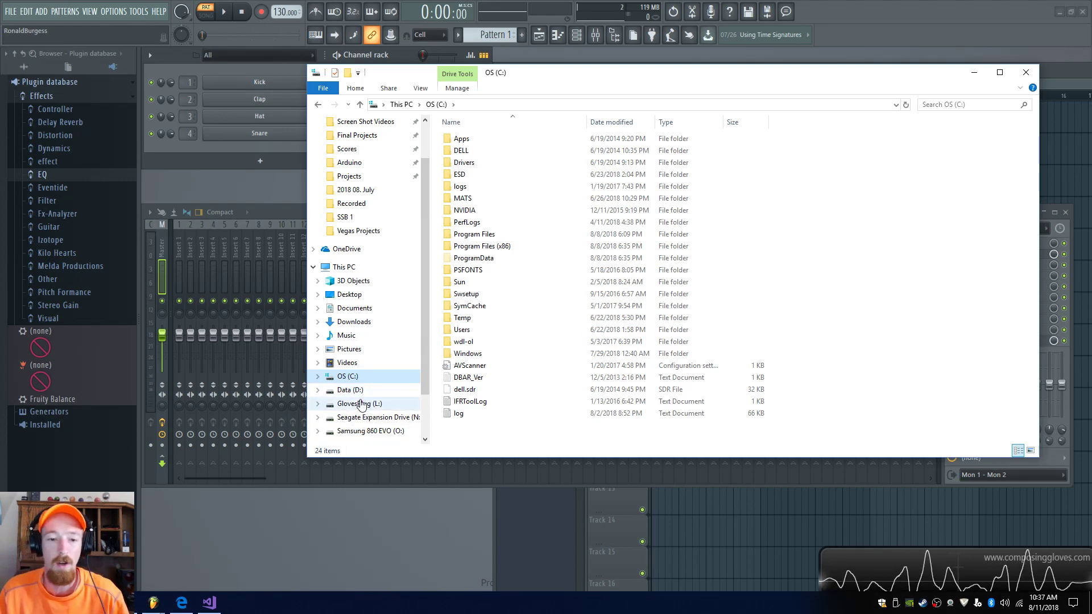
Open the Program Files (x86) folder and scroll through its contents.
{"action": "double_click", "coordinate": [501, 246]}
{"action": "scroll", "coordinate": [494, 249], "scroll_direction": "down", "scroll_amount": 5}
{"action": "scroll", "coordinate": [489, 253], "scroll_direction": "down", "scroll_amount": 15}
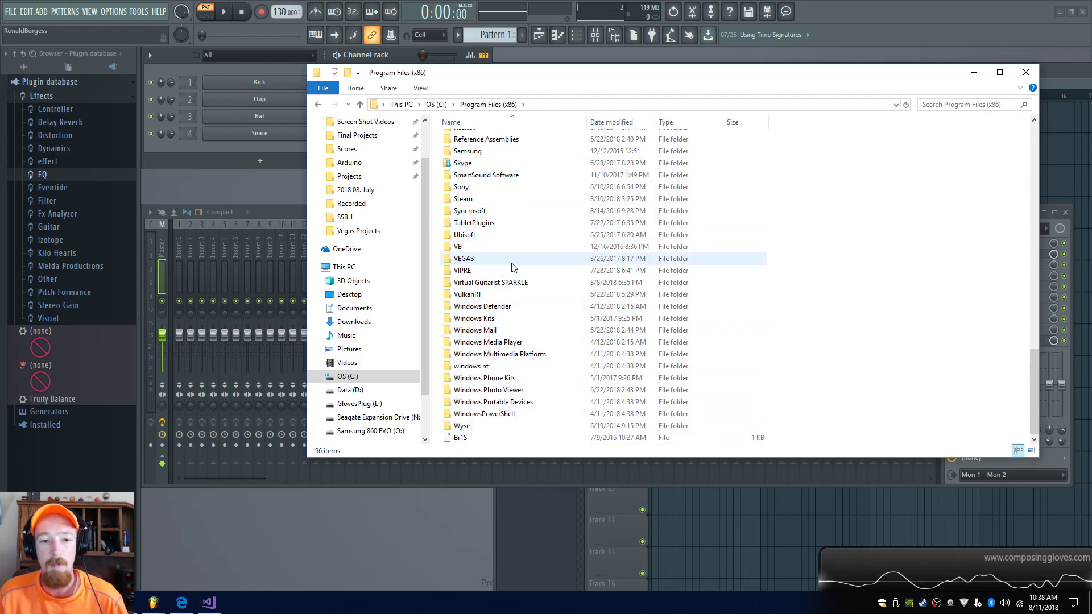
{"action": "scroll", "coordinate": [513, 267], "scroll_direction": "up", "scroll_amount": 4}
{"action": "scroll", "coordinate": [513, 267], "scroll_direction": "down", "scroll_amount": 3}
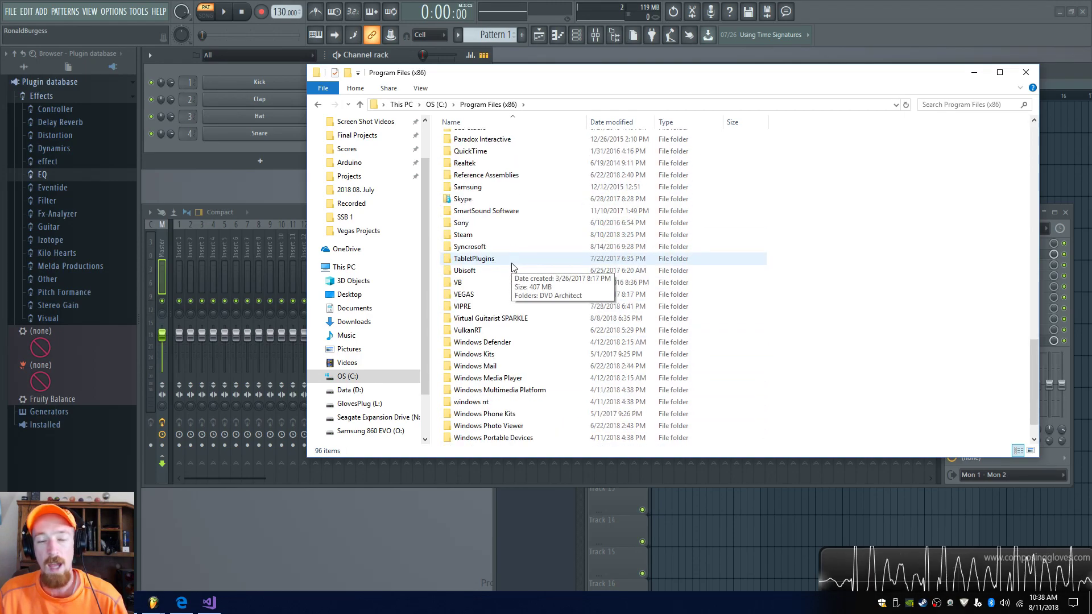
Switch from Data (D:) back to OS (C:), then open Program Files and Sony Vegas VST.
{"action": "left_click", "coordinate": [383, 391]}
{"action": "left_click", "coordinate": [369, 376]}
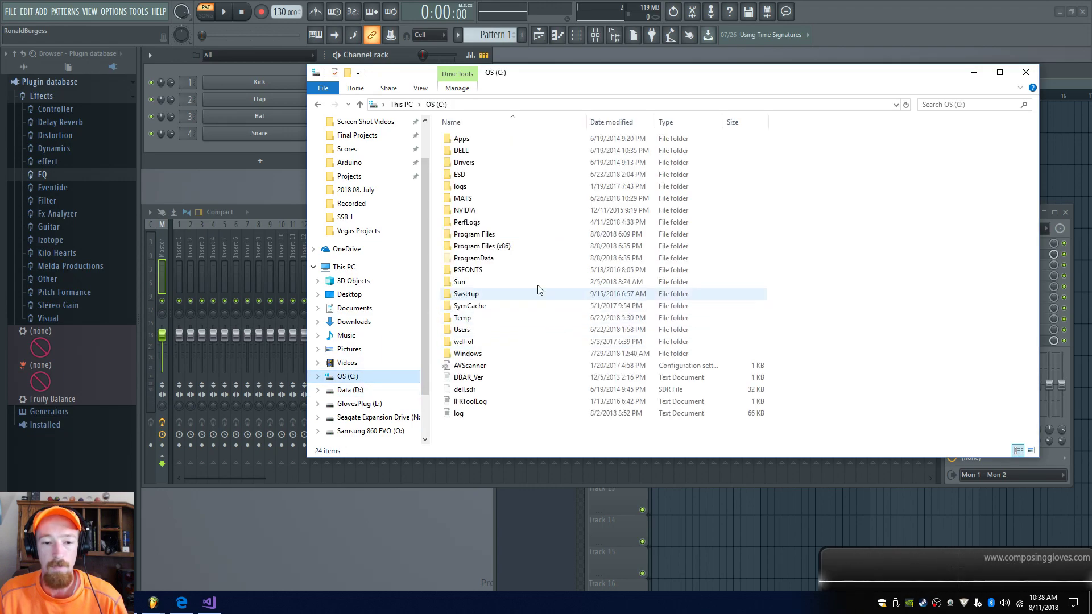
{"action": "double_click", "coordinate": [516, 234]}
{"action": "scroll", "coordinate": [517, 239], "scroll_direction": "down", "scroll_amount": 15}
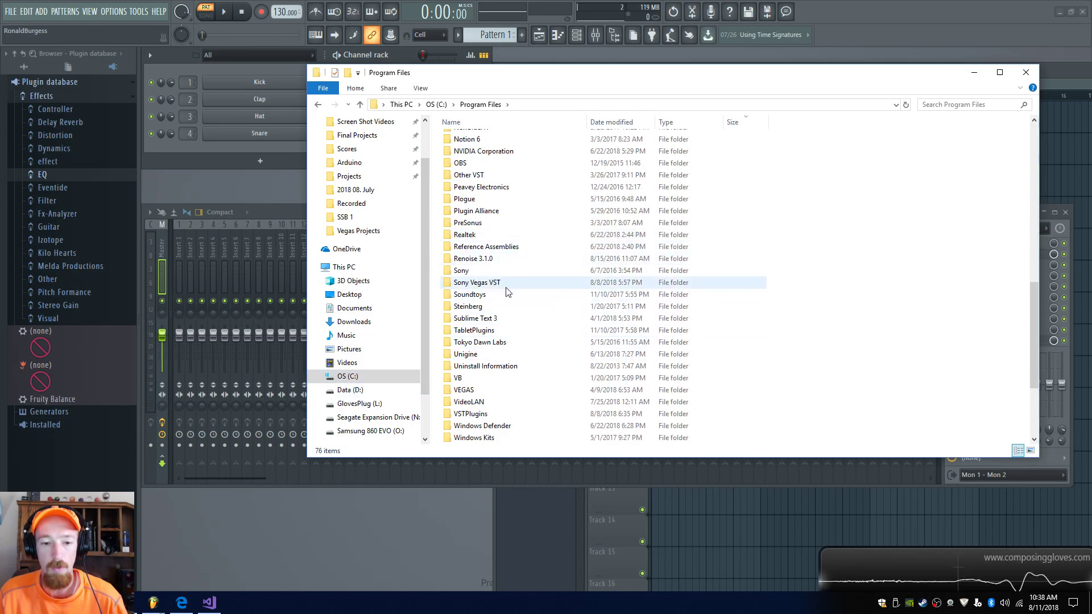
{"action": "mouse_move", "coordinate": [512, 283]}
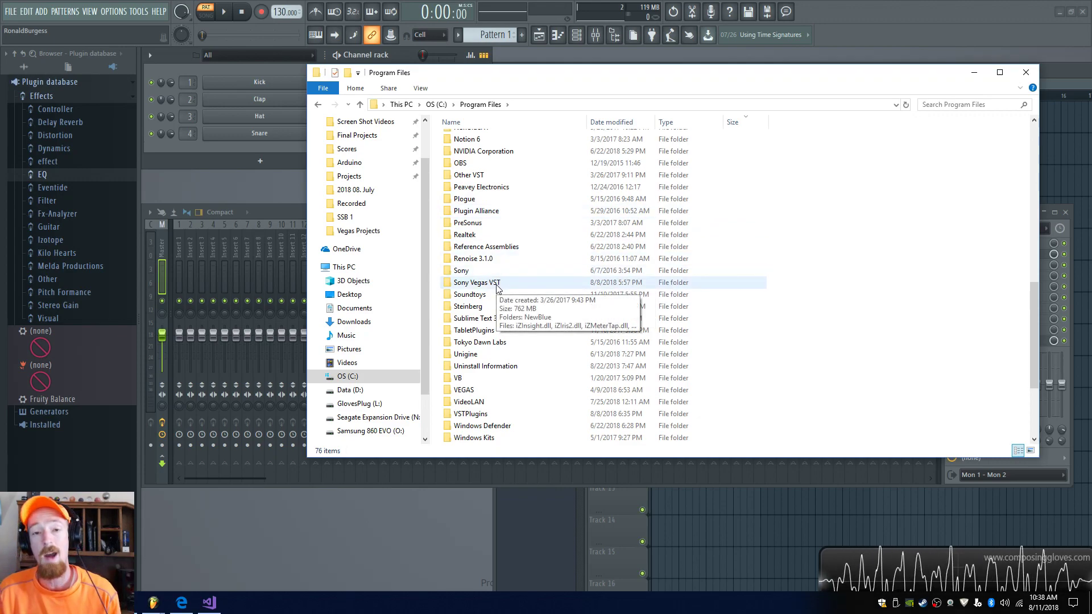
{"action": "double_click", "coordinate": [496, 284]}
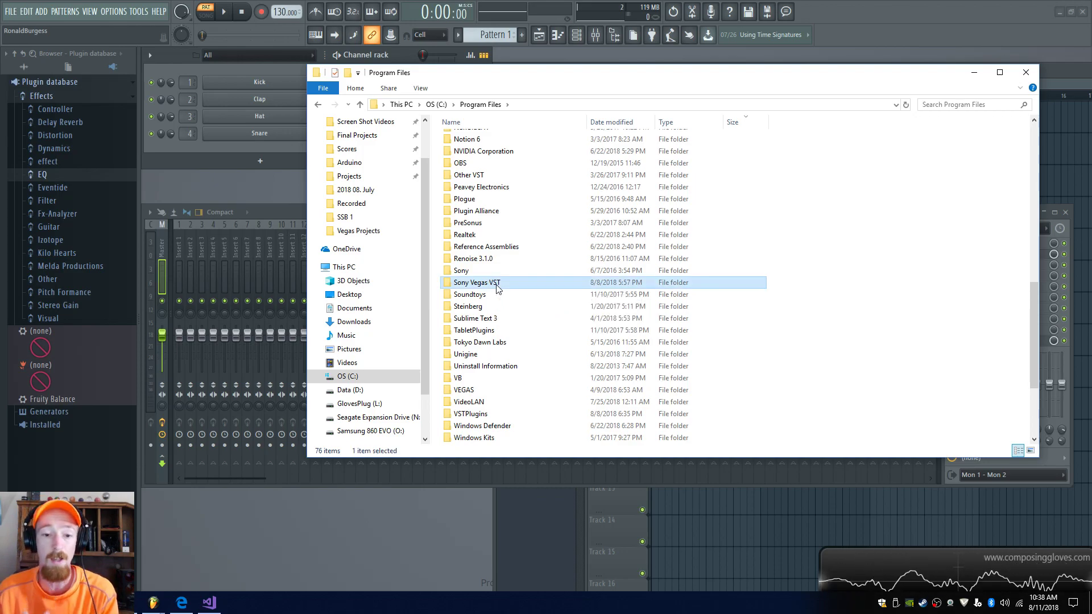
{"action": "left_click", "coordinate": [509, 259]}
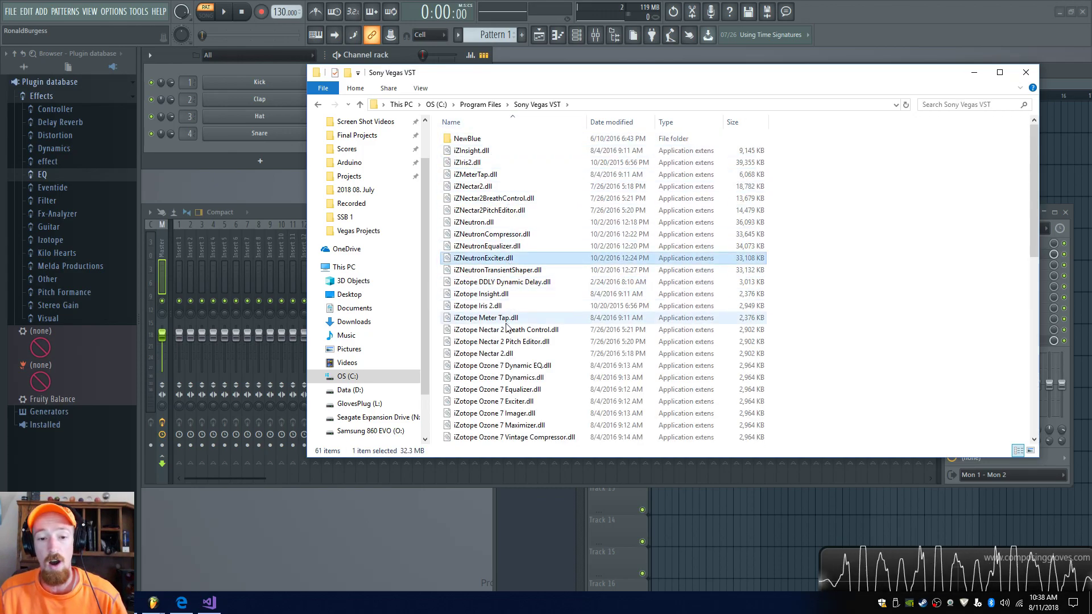
{"action": "scroll", "coordinate": [520, 283], "scroll_direction": "down", "scroll_amount": 8}
{"action": "scroll", "coordinate": [520, 283], "scroll_direction": "up", "scroll_amount": 8}
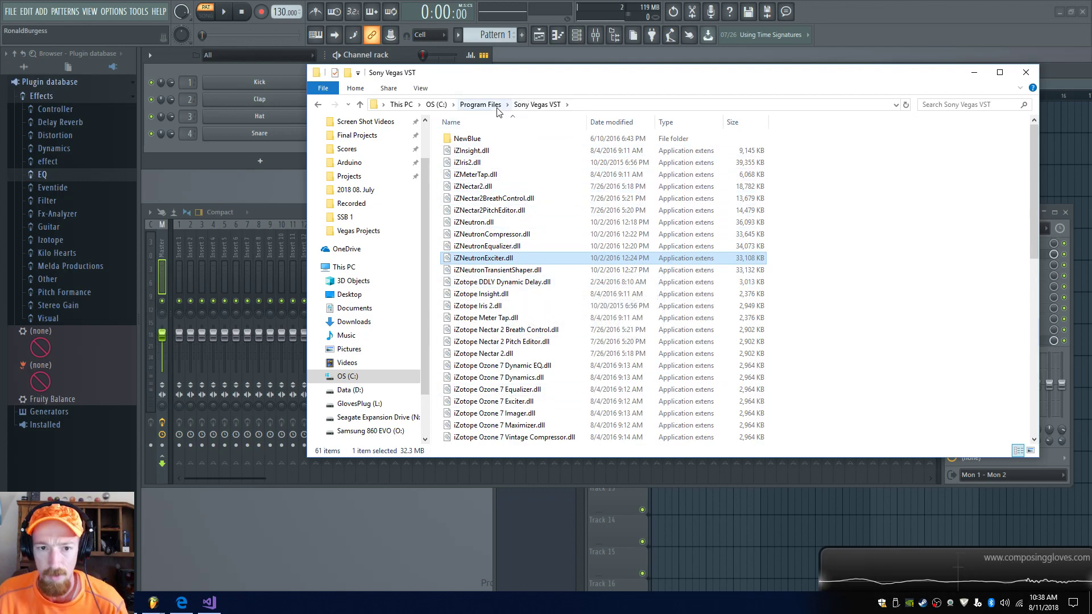
{"action": "left_click", "coordinate": [480, 105]}
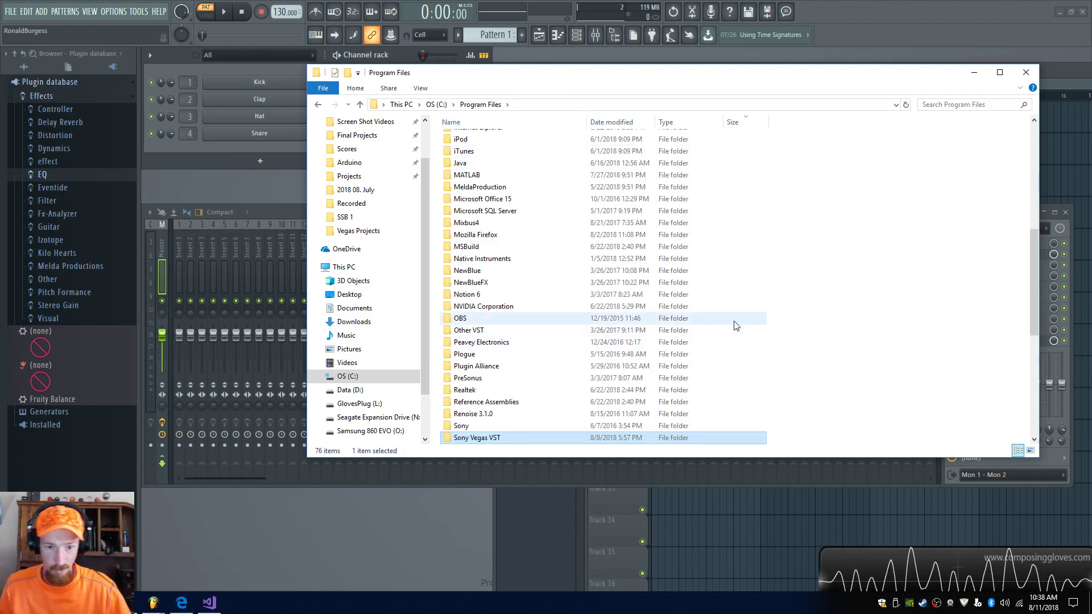
{"action": "scroll", "coordinate": [735, 326], "scroll_direction": "down", "scroll_amount": 5}
{"action": "scroll", "coordinate": [527, 270], "scroll_direction": "down", "scroll_amount": 1}
{"action": "scroll", "coordinate": [527, 270], "scroll_direction": "down", "scroll_amount": 2}
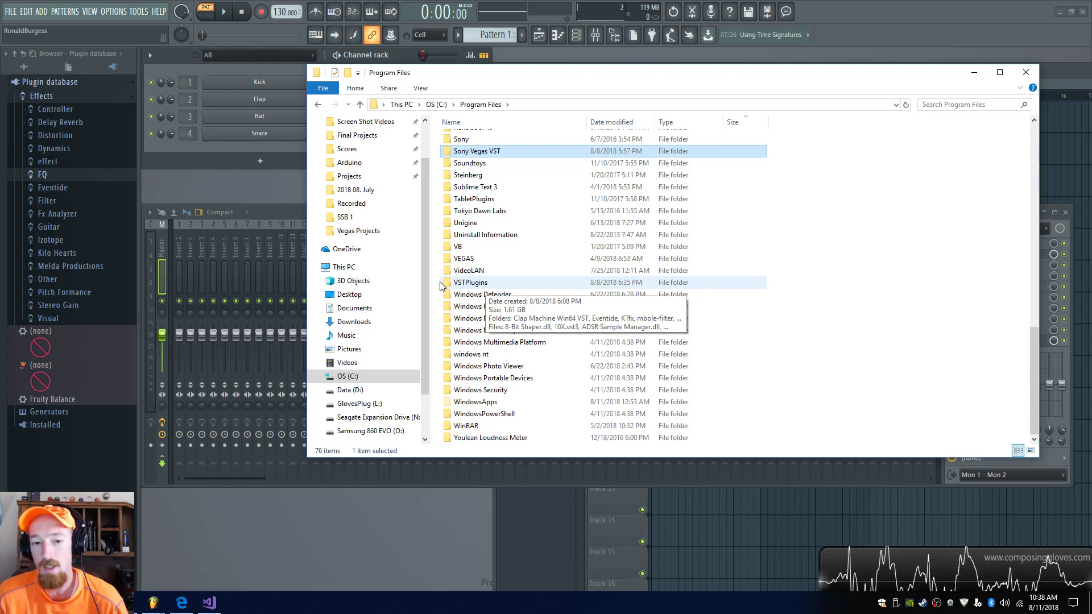
{"action": "double_click", "coordinate": [529, 283]}
{"action": "scroll", "coordinate": [520, 261], "scroll_direction": "down", "scroll_amount": 10}
{"action": "scroll", "coordinate": [523, 252], "scroll_direction": "down", "scroll_amount": 11}
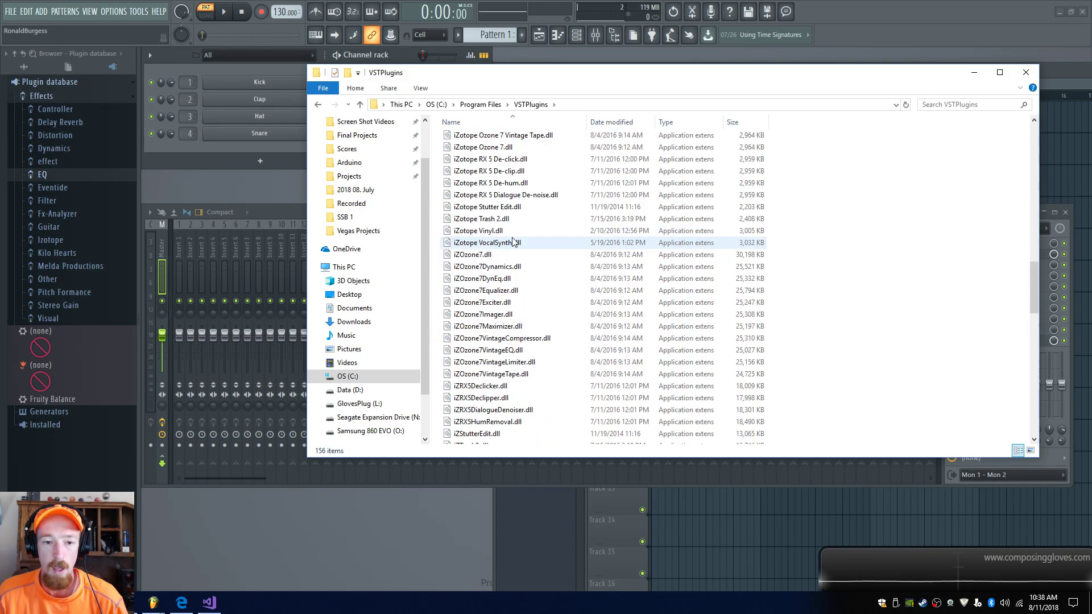
{"action": "scroll", "coordinate": [514, 242], "scroll_direction": "up", "scroll_amount": 20}
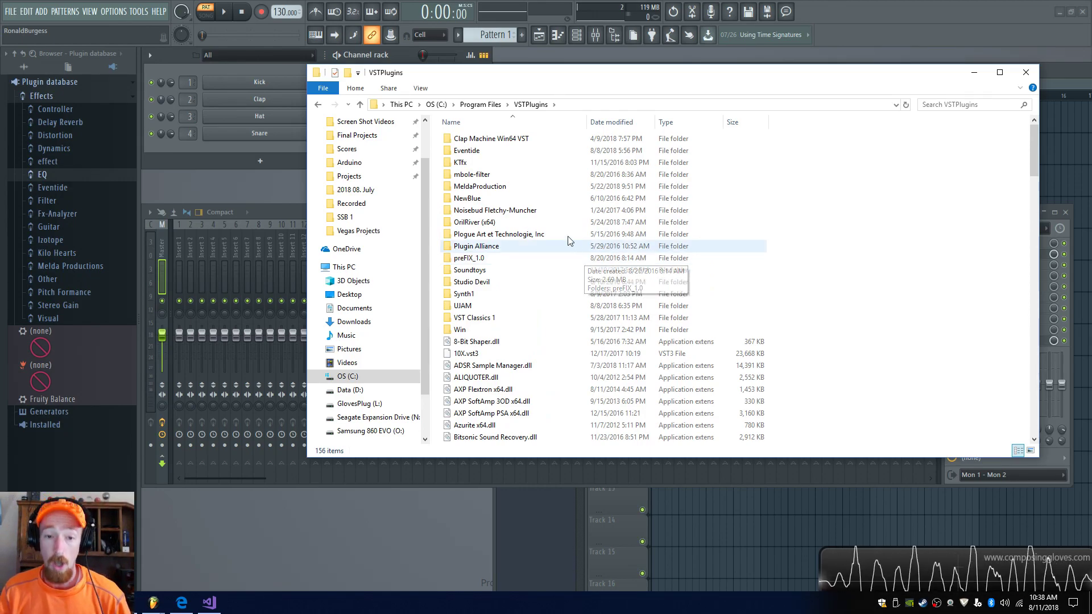
{"action": "left_click", "coordinate": [481, 105]}
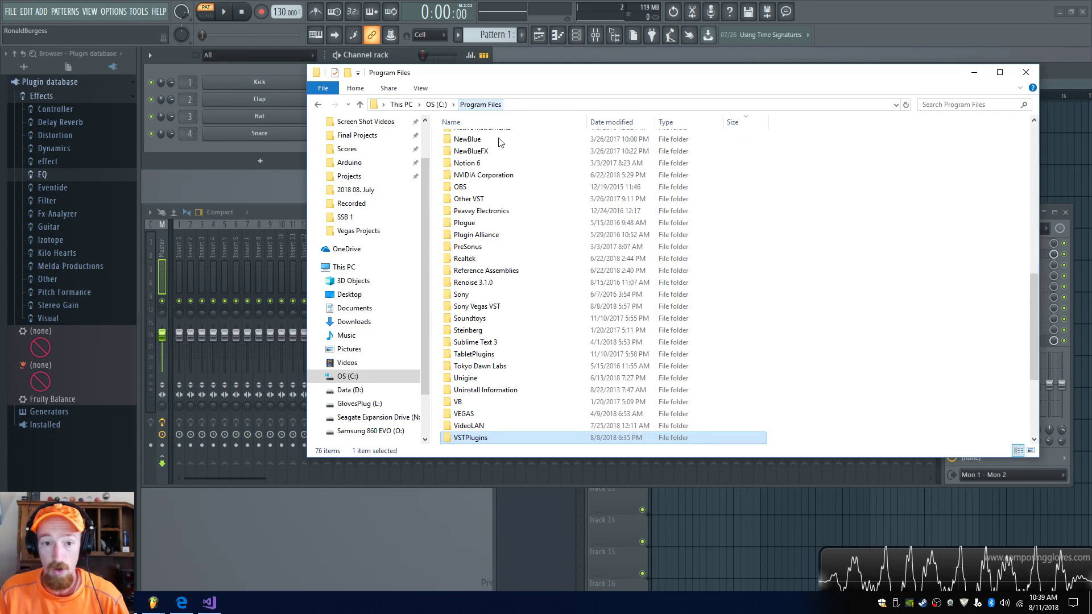
{"action": "left_click", "coordinate": [559, 259]}
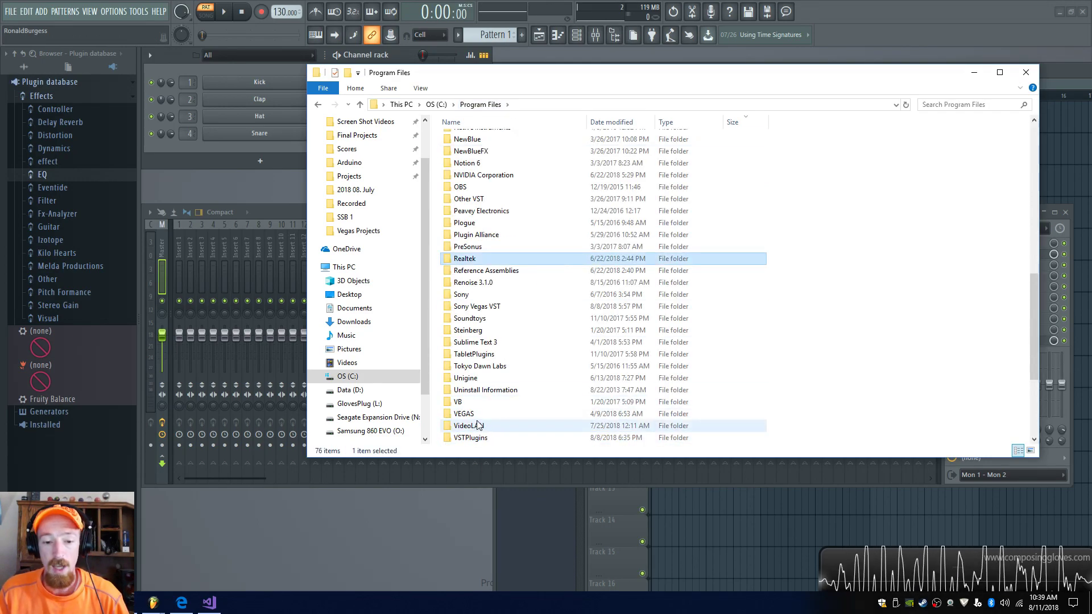
{"action": "left_click", "coordinate": [486, 439]}
{"action": "double_click", "coordinate": [486, 439]}
{"action": "scroll", "coordinate": [514, 319], "scroll_direction": "down", "scroll_amount": 4}
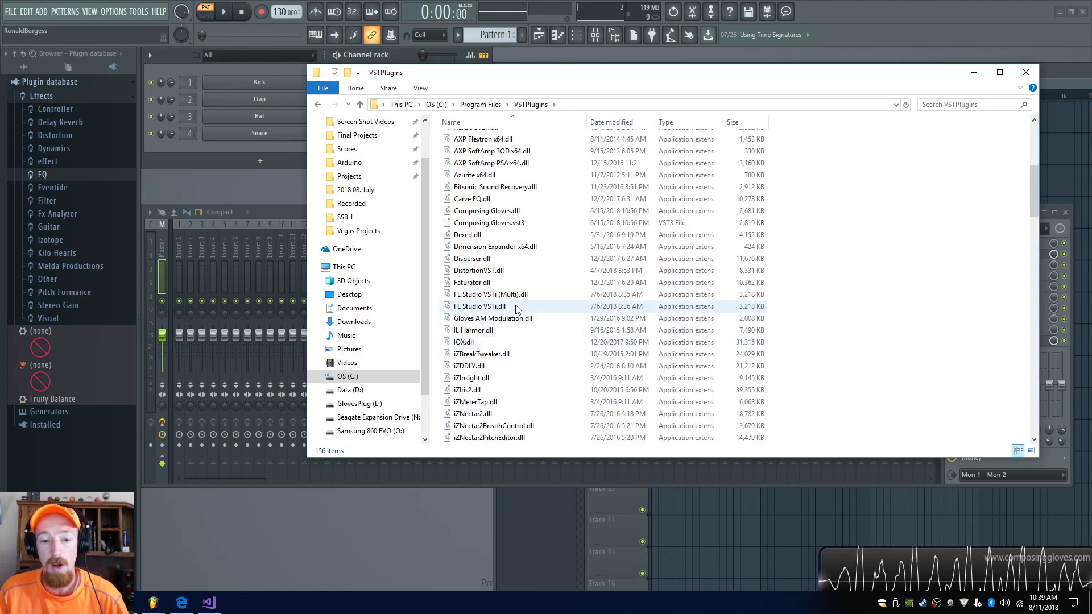
{"action": "left_click", "coordinate": [469, 342]}
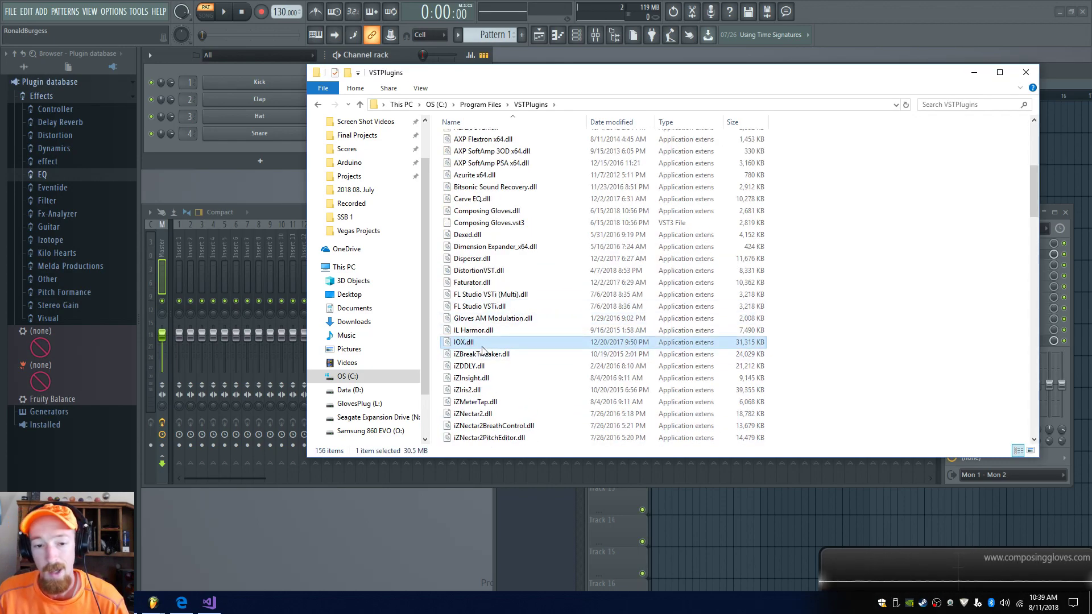
{"action": "left_click", "coordinate": [513, 366]}
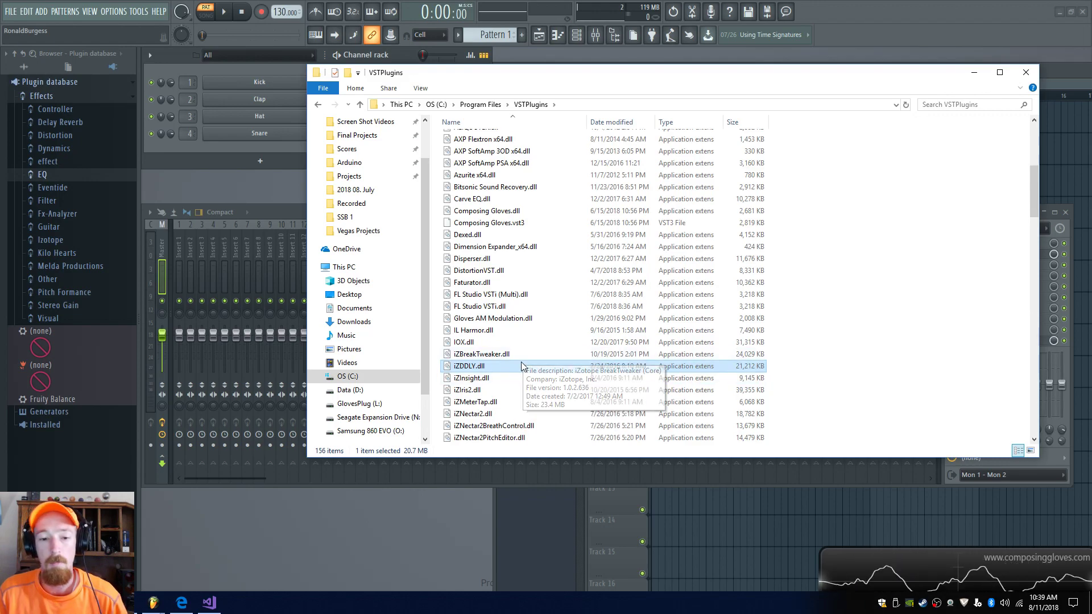
{"action": "mouse_move", "coordinate": [468, 368]}
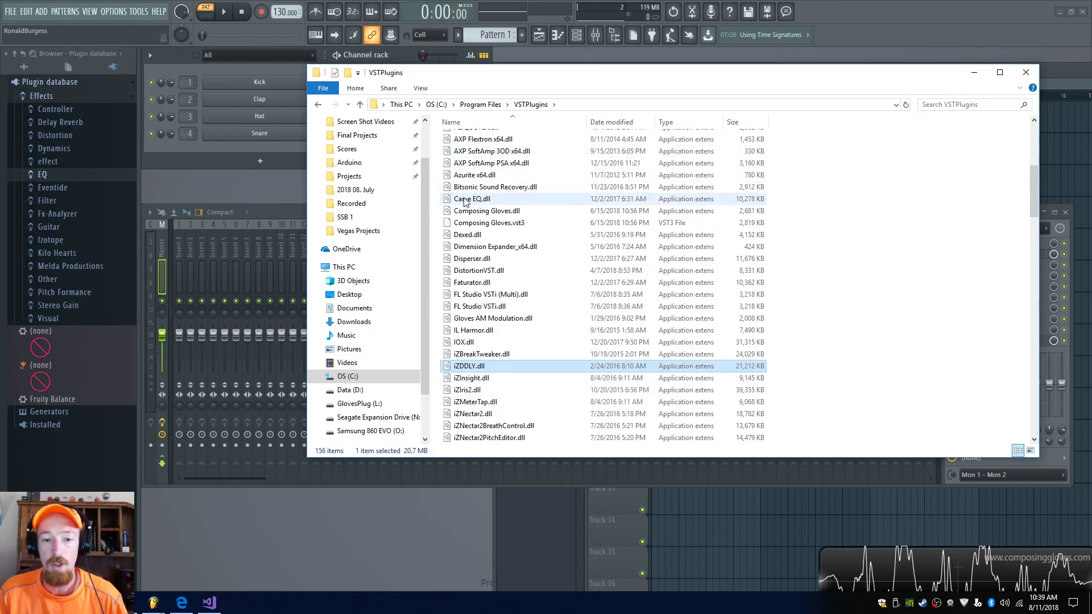
{"action": "left_click", "coordinate": [481, 104]}
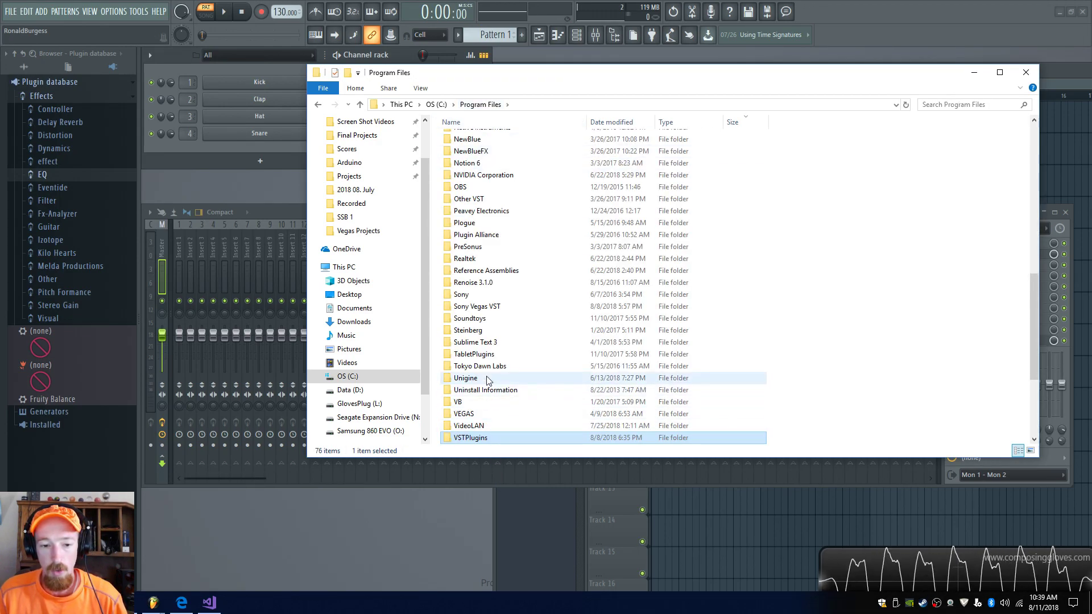
{"action": "scroll", "coordinate": [487, 380], "scroll_direction": "up", "scroll_amount": 8}
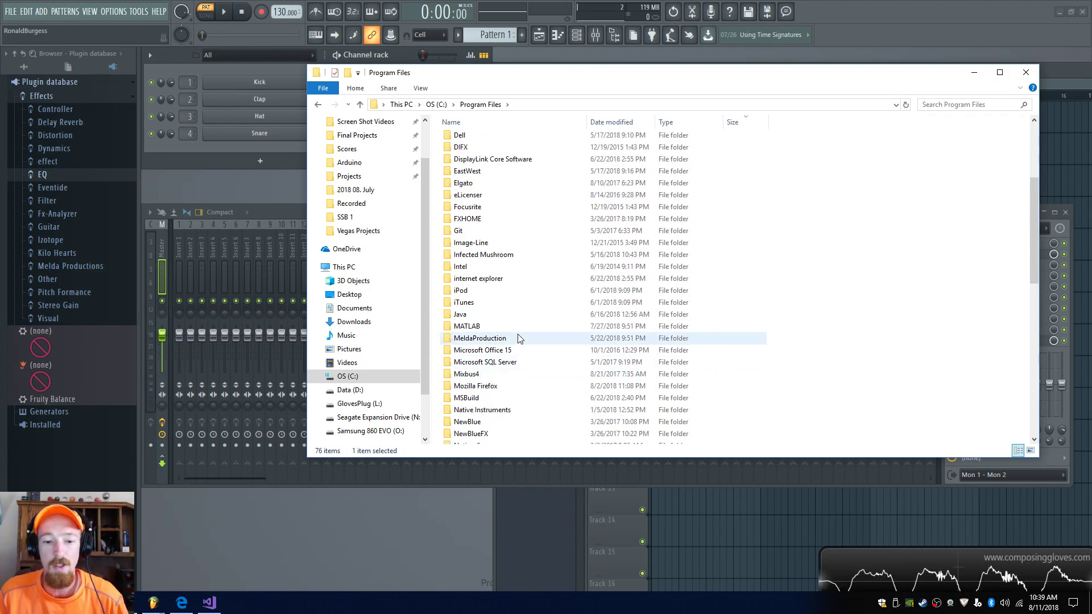
{"action": "scroll", "coordinate": [518, 338], "scroll_direction": "up", "scroll_amount": 5}
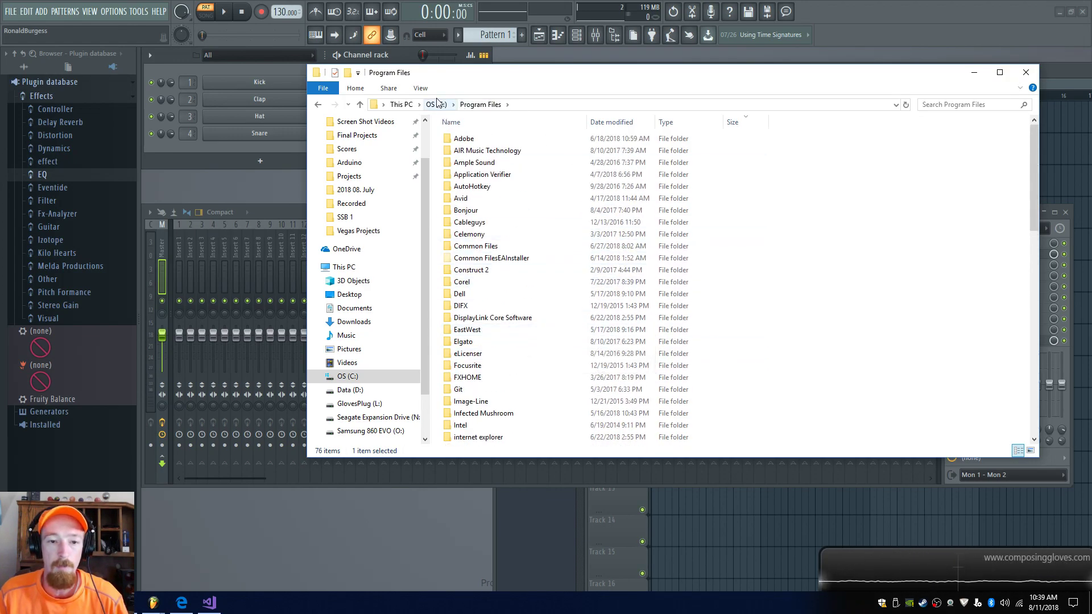
{"action": "scroll", "coordinate": [543, 188], "scroll_direction": "down", "scroll_amount": 3}
{"action": "scroll", "coordinate": [537, 156], "scroll_direction": "up", "scroll_amount": 2}
{"action": "scroll", "coordinate": [540, 227], "scroll_direction": "down", "scroll_amount": 4}
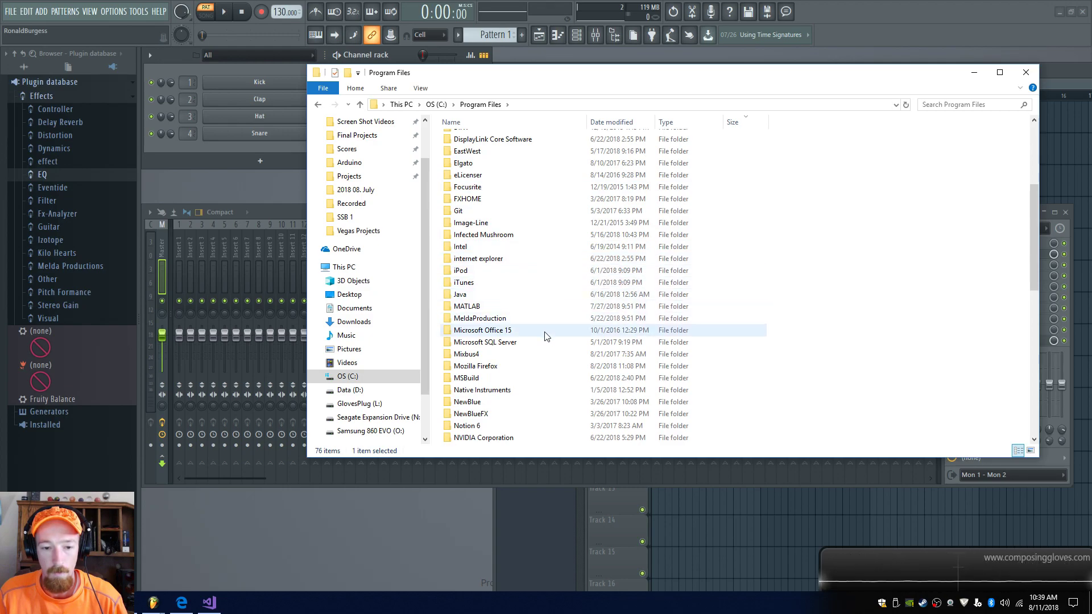
Browse Native Instruments > VSTPlugins 64 bit, select Solid EQ.dll, and close File Explorer.
{"action": "double_click", "coordinate": [519, 390]}
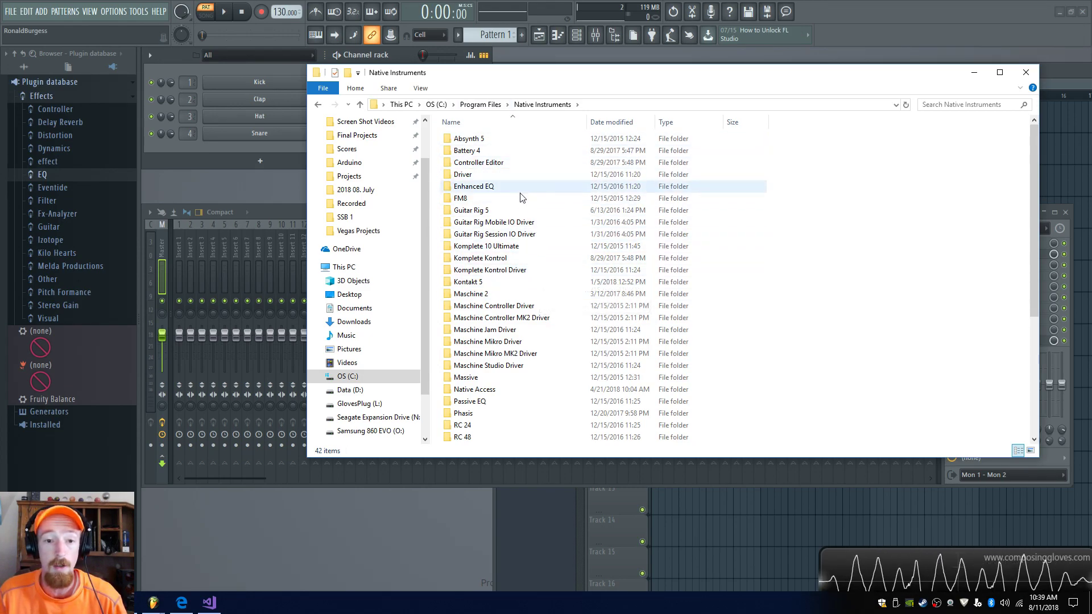
{"action": "scroll", "coordinate": [543, 196], "scroll_direction": "down", "scroll_amount": 5}
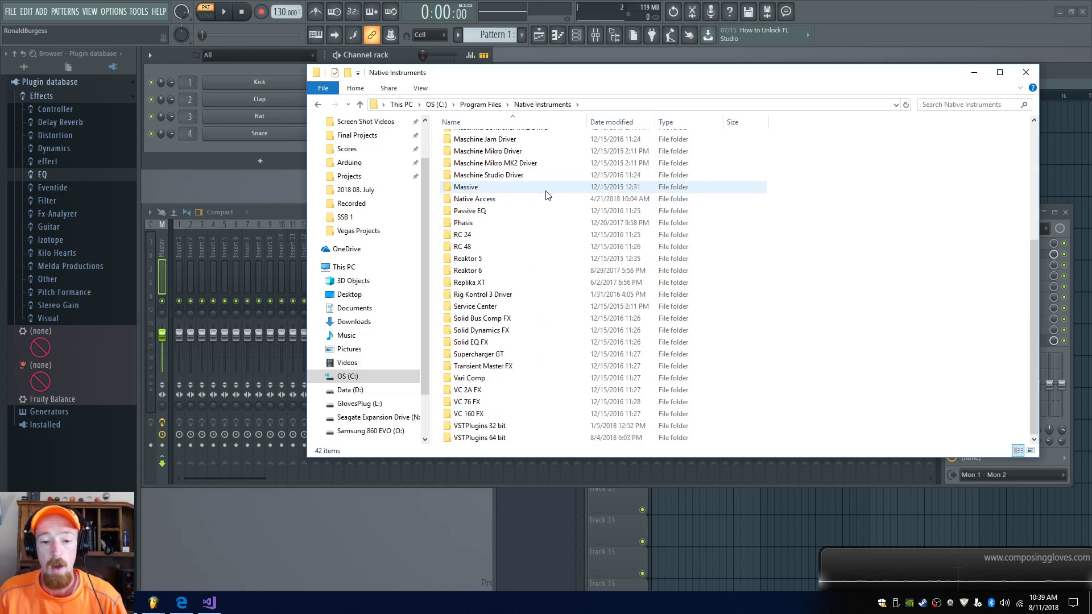
{"action": "double_click", "coordinate": [507, 438]}
{"action": "left_click", "coordinate": [517, 175]}
{"action": "scroll", "coordinate": [519, 178], "scroll_direction": "down", "scroll_amount": 5}
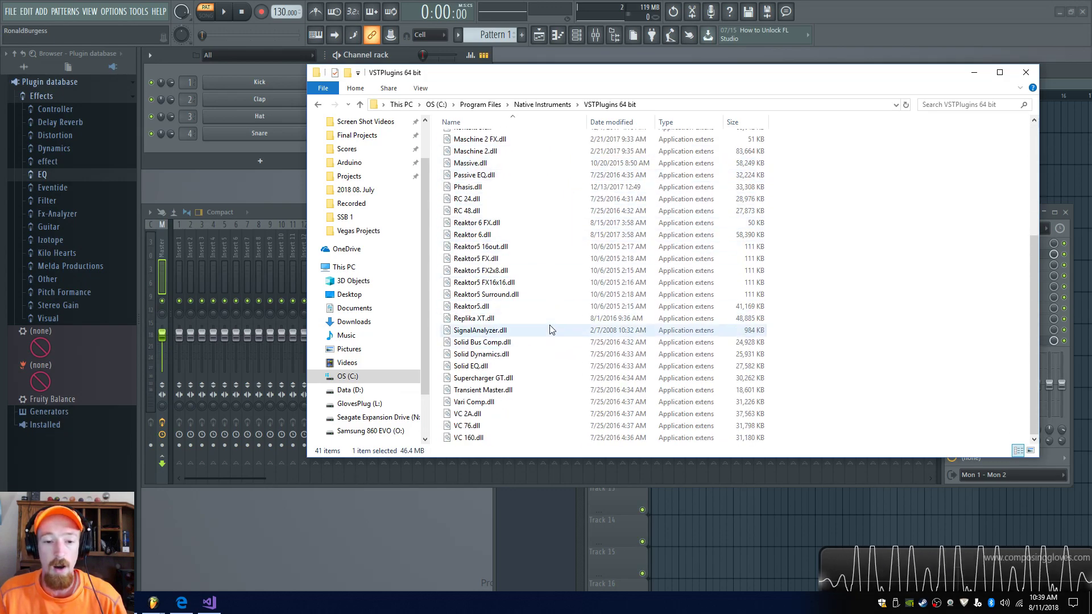
{"action": "left_click", "coordinate": [478, 370]}
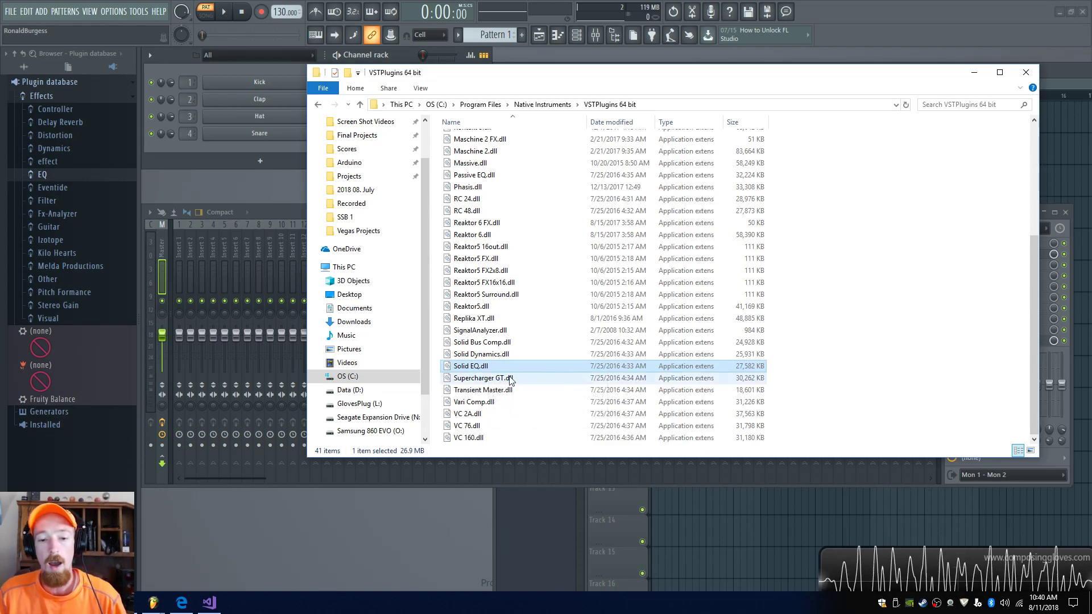
{"action": "left_click", "coordinate": [1025, 74]}
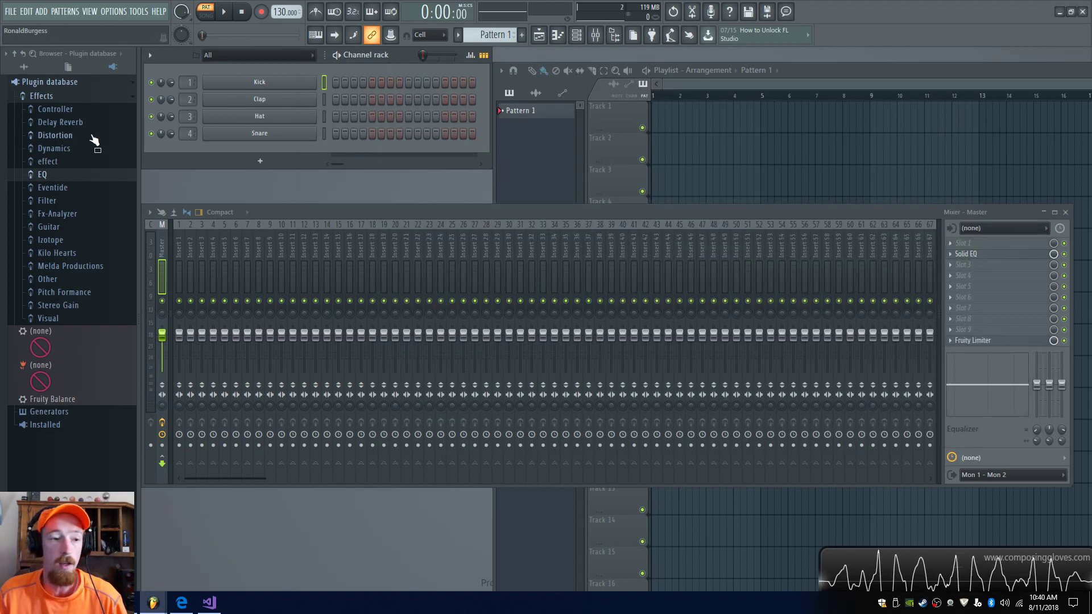
Open the plugin database's Effects category in File Explorer from its context menu.
{"action": "right_click", "coordinate": [57, 96]}
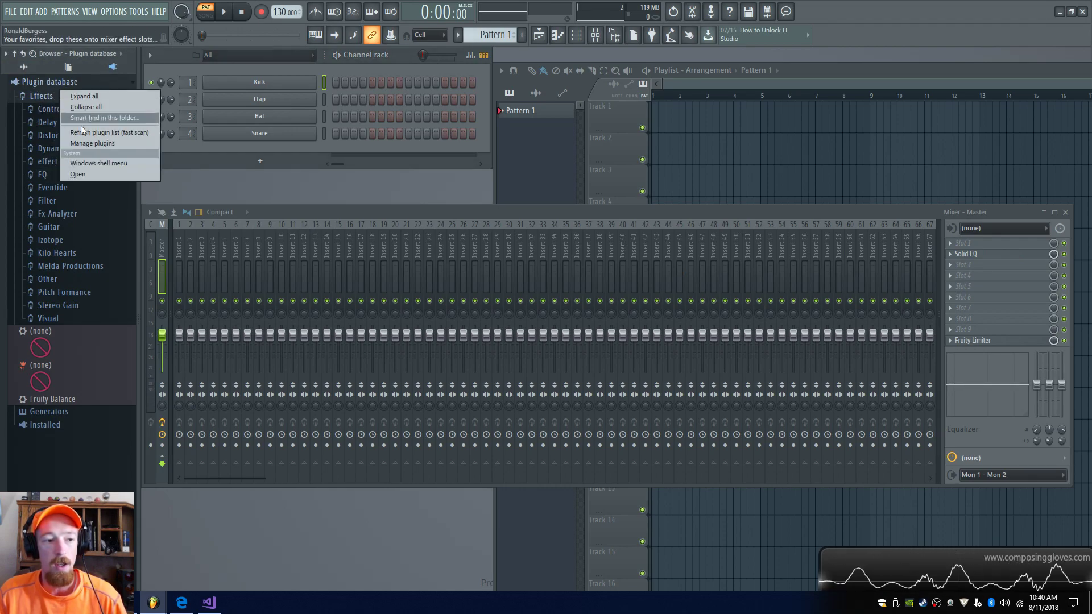
{"action": "left_click", "coordinate": [89, 174]}
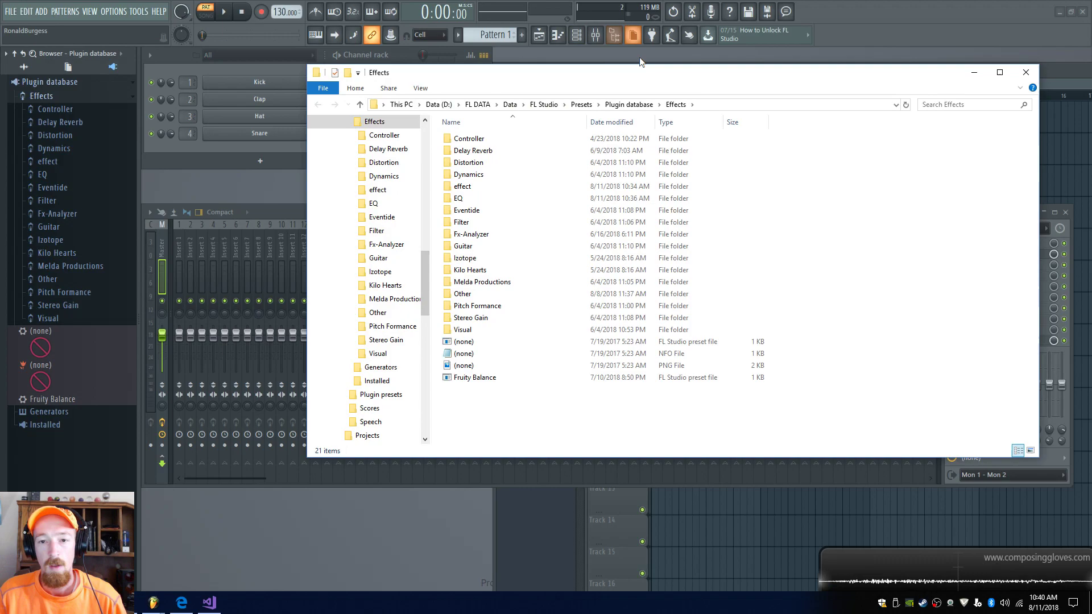
Check the Fx-Analyzer folder, close File Explorer, and collapse the browser's Effects category.
{"action": "double_click", "coordinate": [483, 222]}
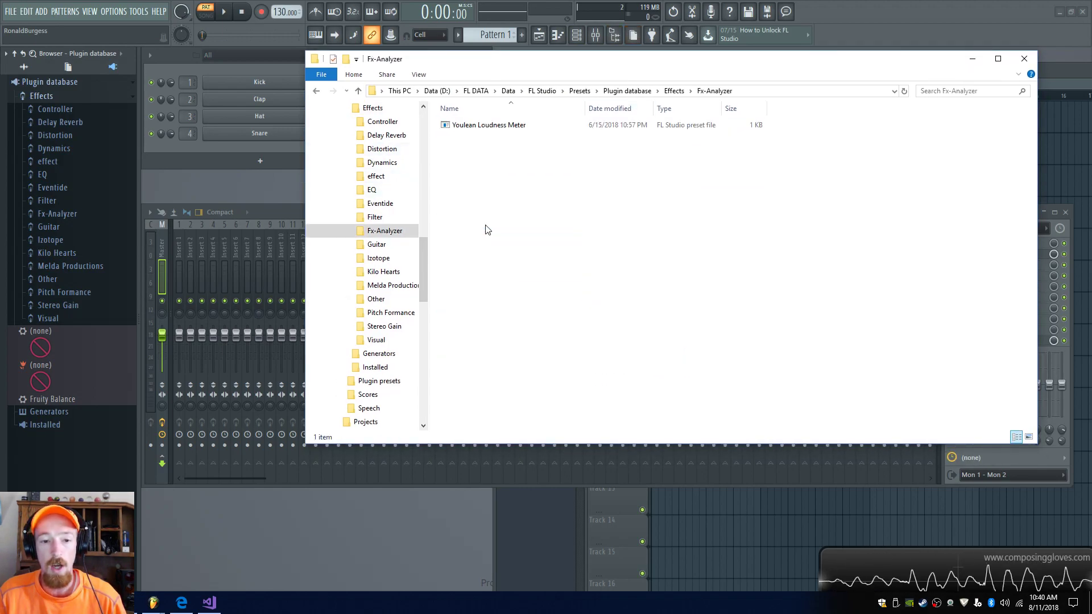
{"action": "left_click", "coordinate": [677, 91]}
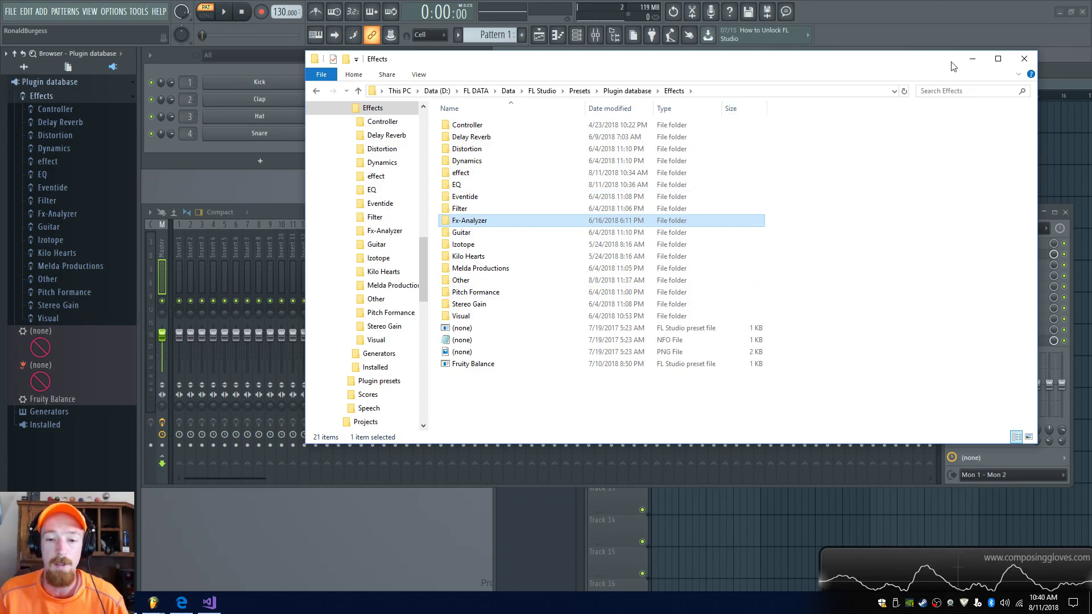
{"action": "left_click", "coordinate": [1024, 58]}
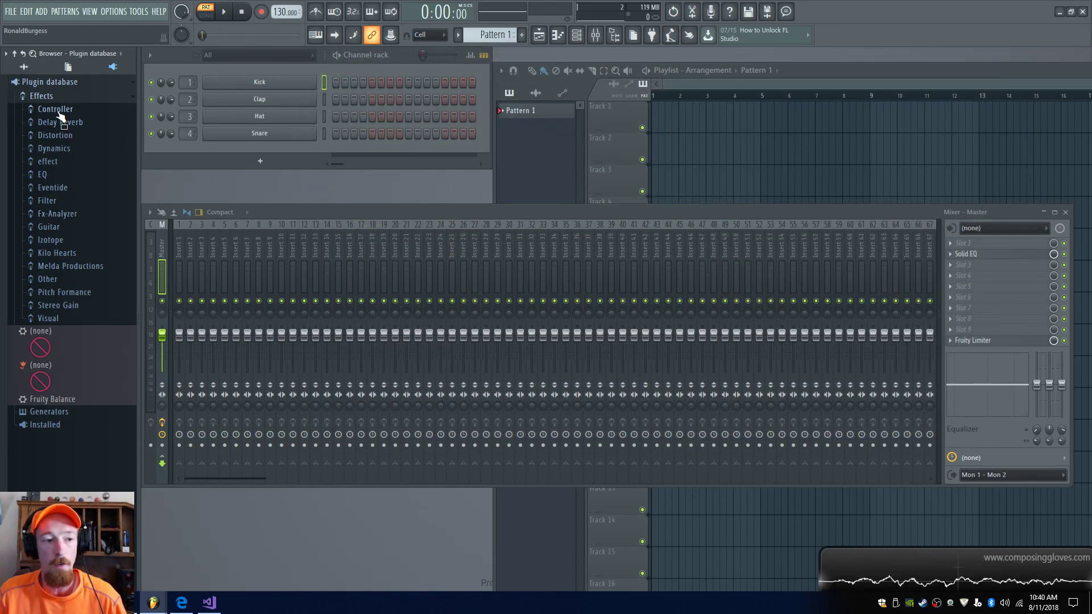
{"action": "left_click", "coordinate": [45, 96]}
Show the channel rack plugin list and open the Generators database folder in File Explorer.
{"action": "left_click", "coordinate": [247, 163]}
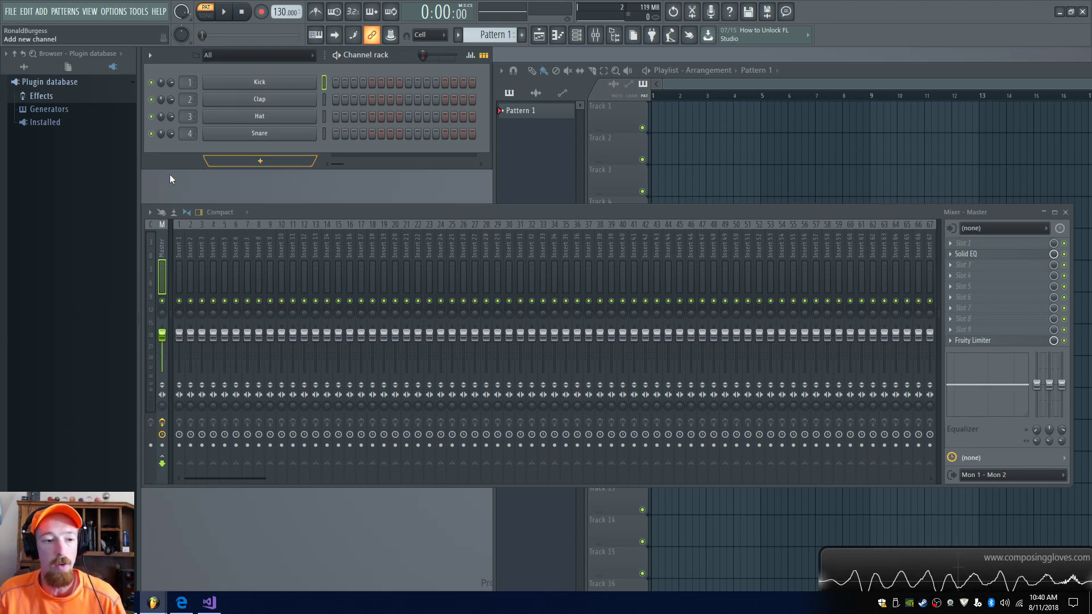
{"action": "right_click", "coordinate": [44, 111]}
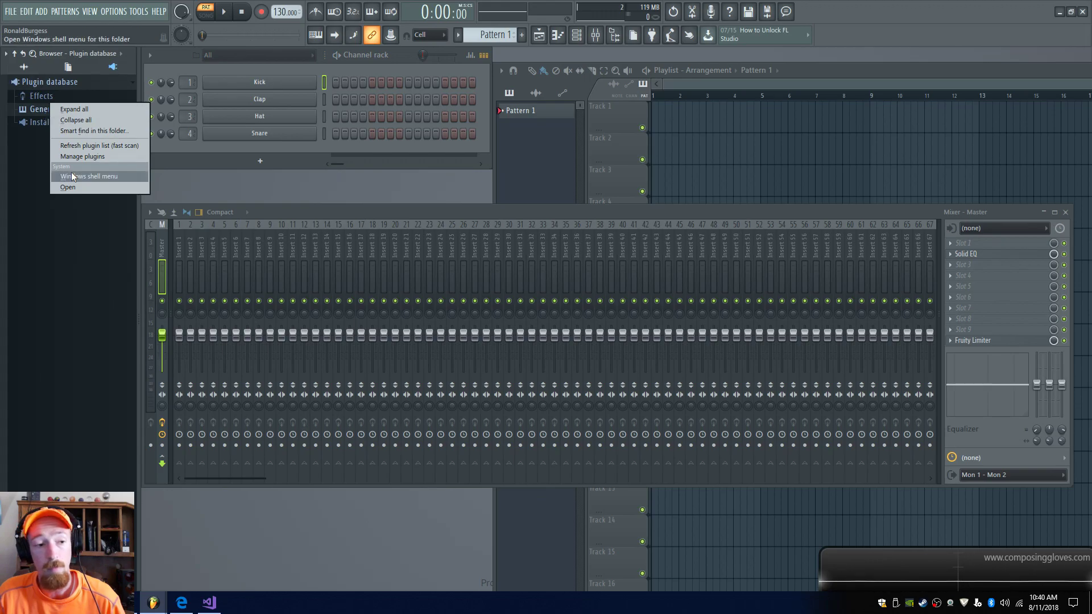
{"action": "left_click", "coordinate": [71, 186]}
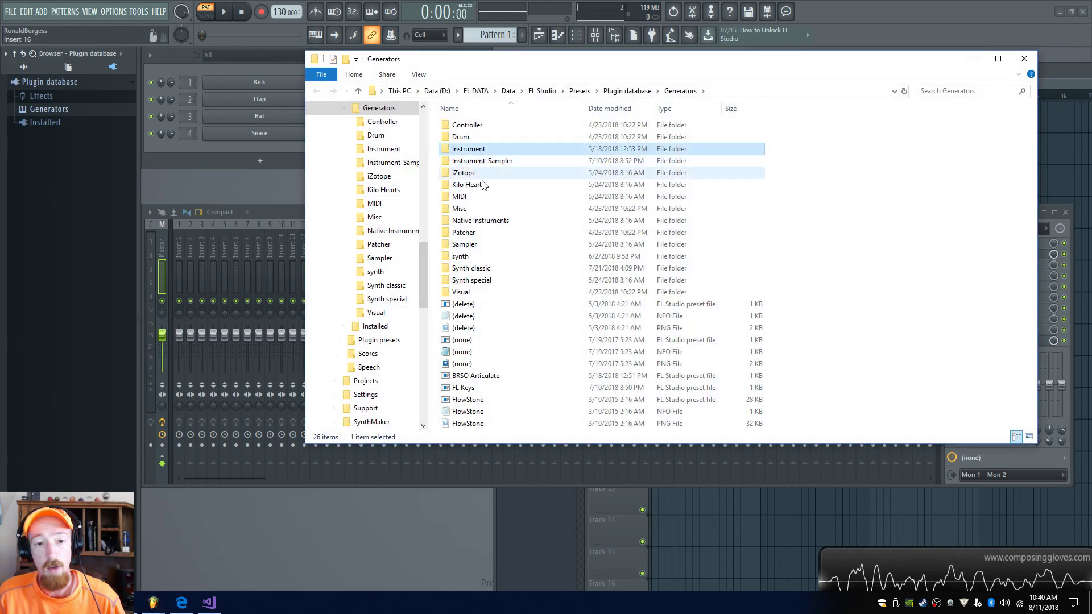
Close the Generators Explorer window, open the Master's Solid EQ, and show its plugin options.
{"action": "left_click", "coordinate": [537, 245]}
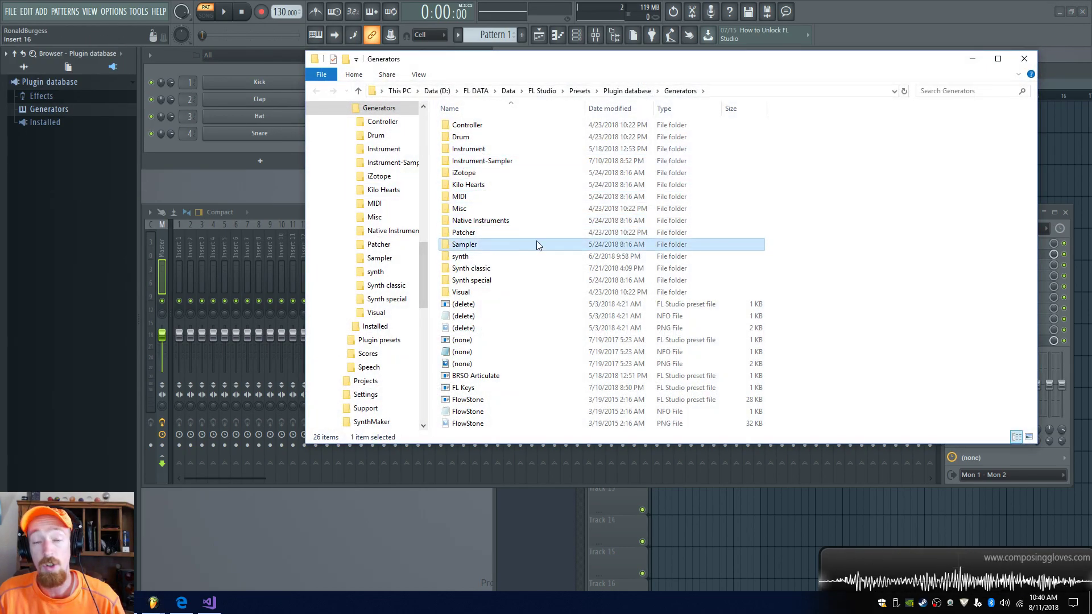
{"action": "left_click", "coordinate": [1024, 59]}
{"action": "left_click", "coordinate": [980, 253]}
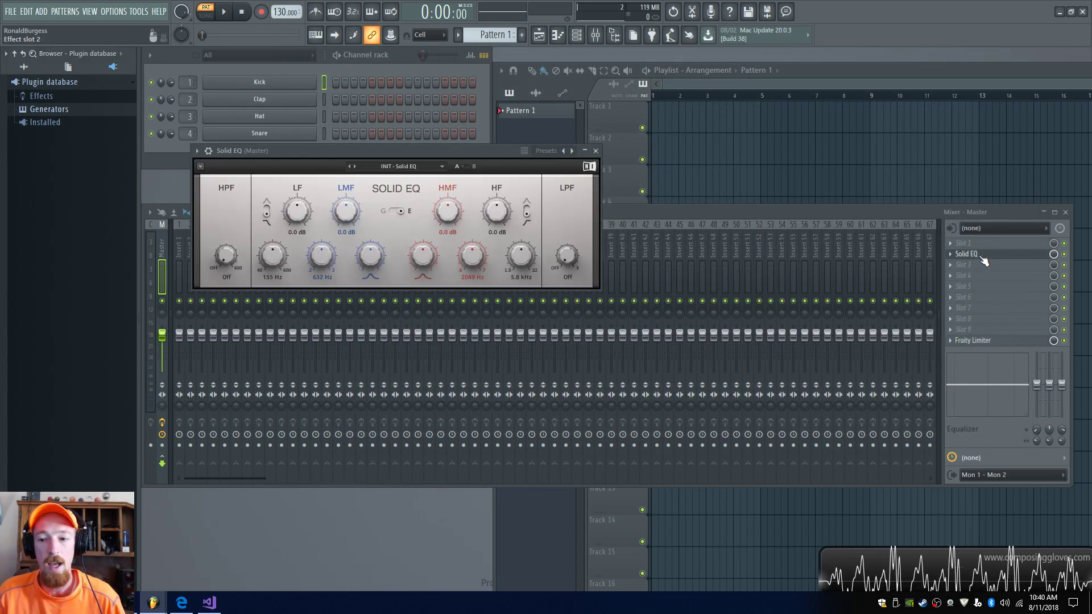
{"action": "left_click_drag", "start_coordinate": [370, 165], "coordinate": [529, 116]}
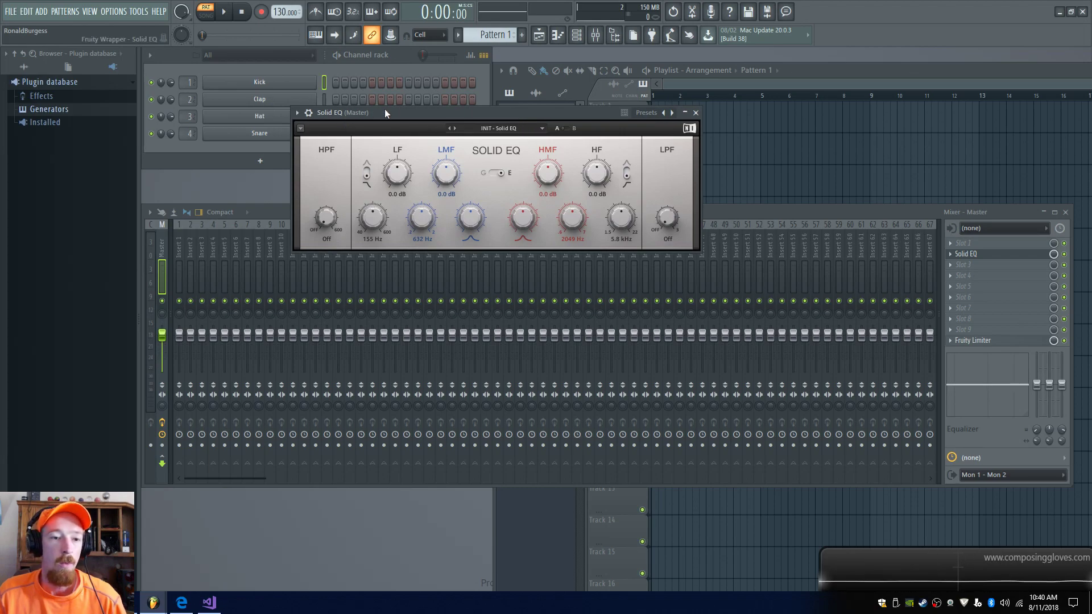
{"action": "left_click", "coordinate": [297, 112]}
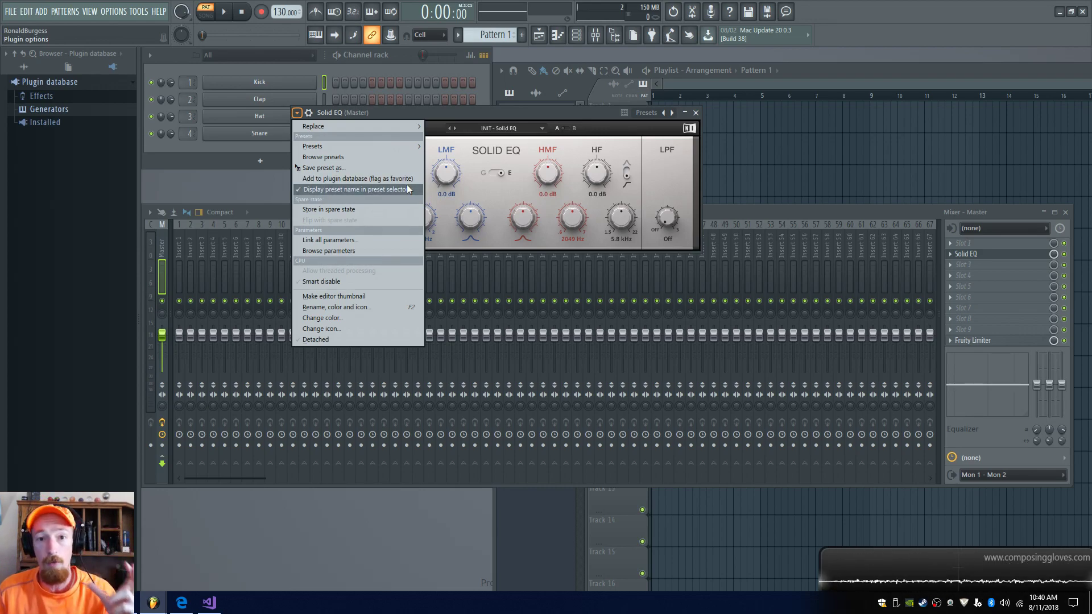
Expand Plugin database > Effects > EQ, then bring up the full-screen effects picker with F8.
{"action": "left_click", "coordinate": [500, 112]}
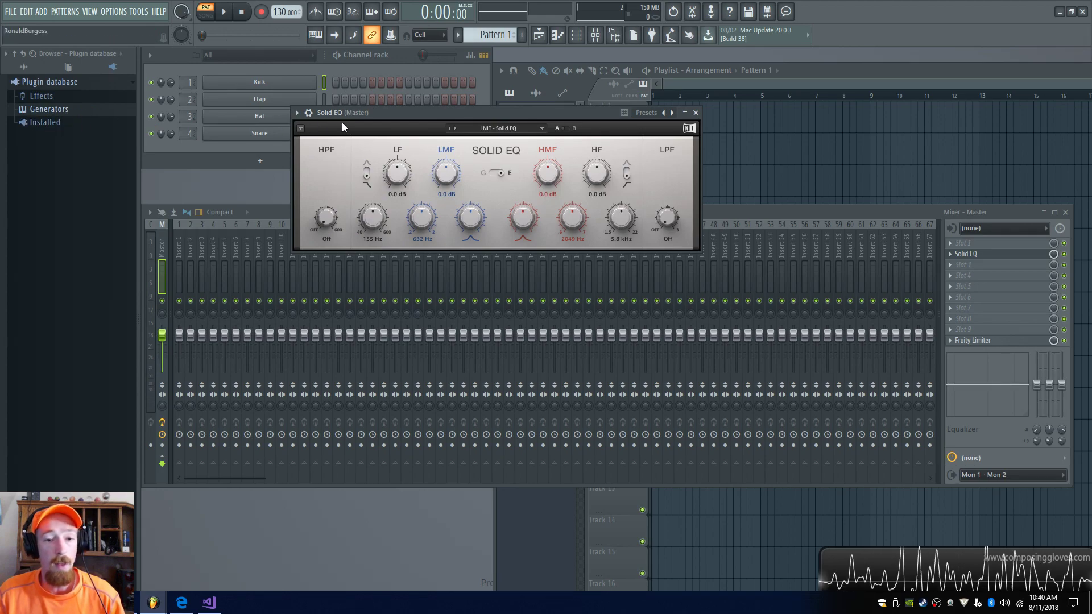
{"action": "left_click", "coordinate": [41, 96]}
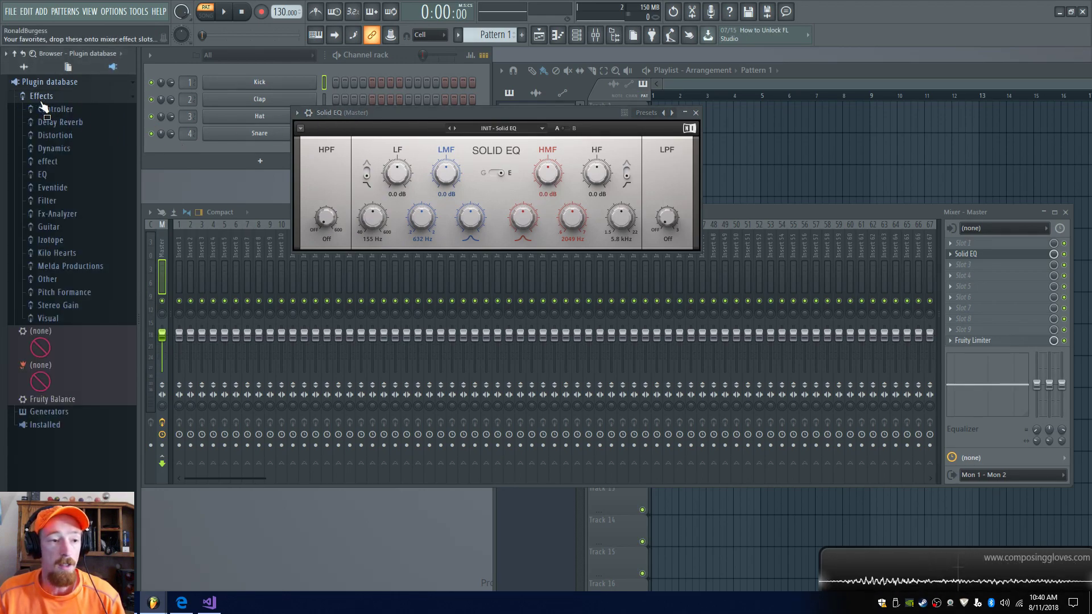
{"action": "left_click", "coordinate": [61, 176]}
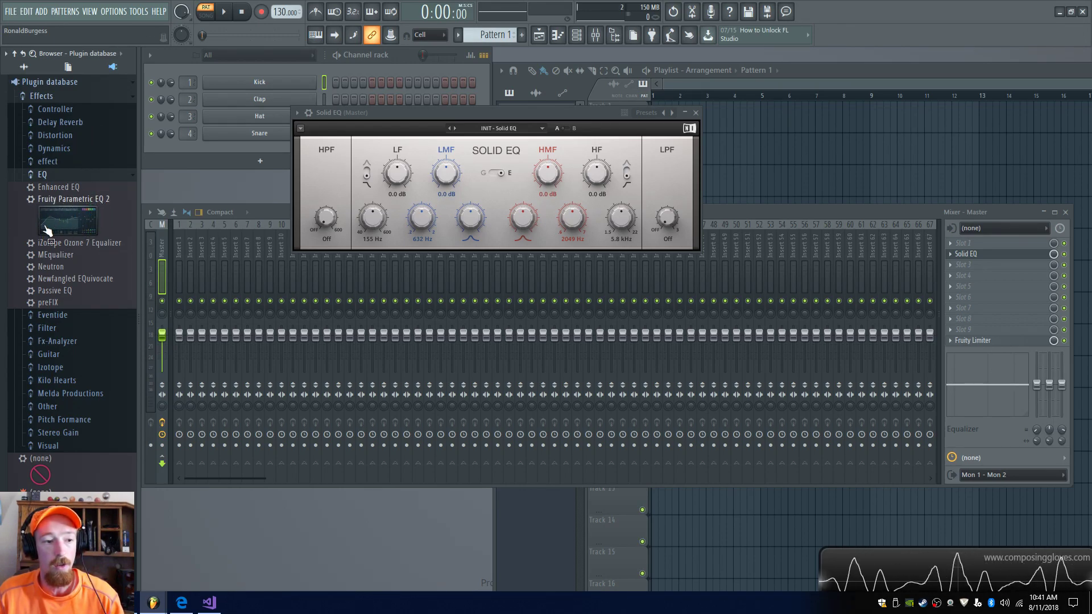
{"action": "left_click_drag", "start_coordinate": [61, 235], "coordinate": [994, 268]}
{"action": "key", "text": "F8"}
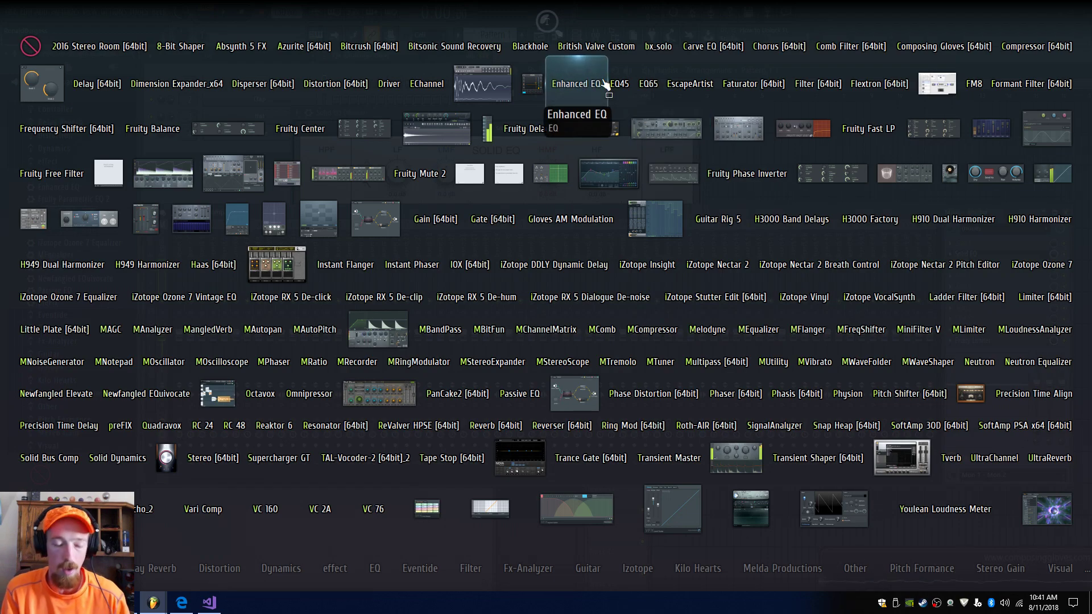
Search the picker for 'solid eq', close it, and bring the Solid EQ window forward.
{"action": "type", "text": "solid"}
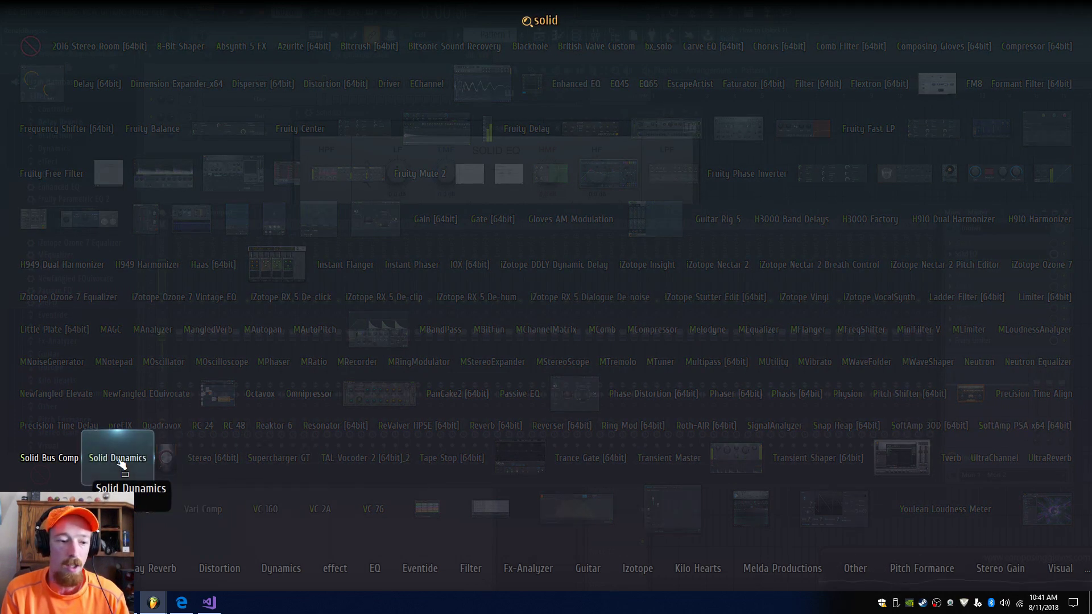
{"action": "type", "text": " ew"}
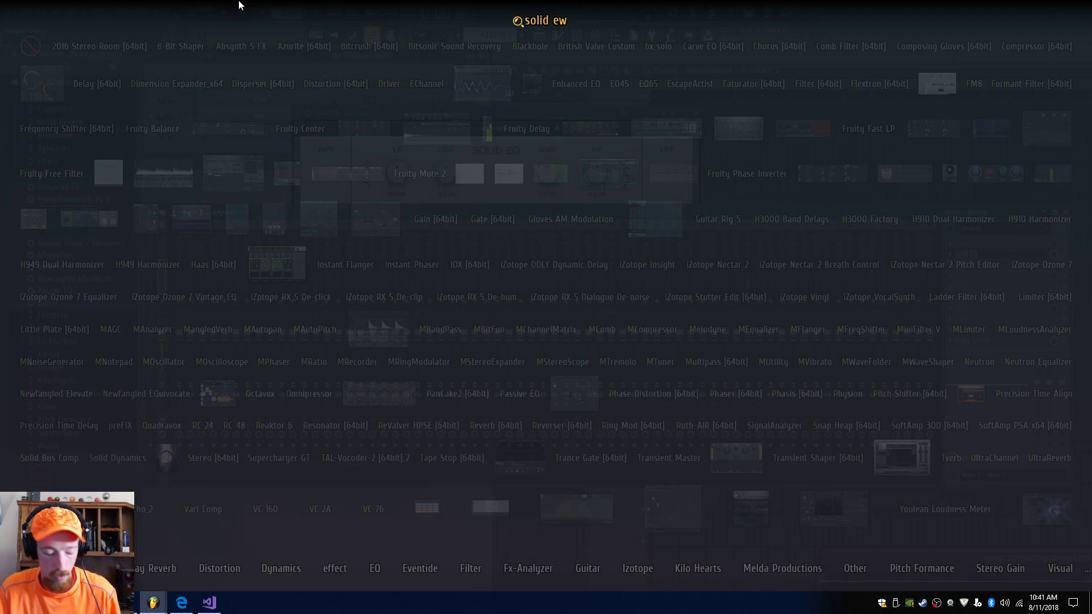
{"action": "key", "text": "BackSpace"}
{"action": "type", "text": "q"}
{"action": "key", "text": "Return"}
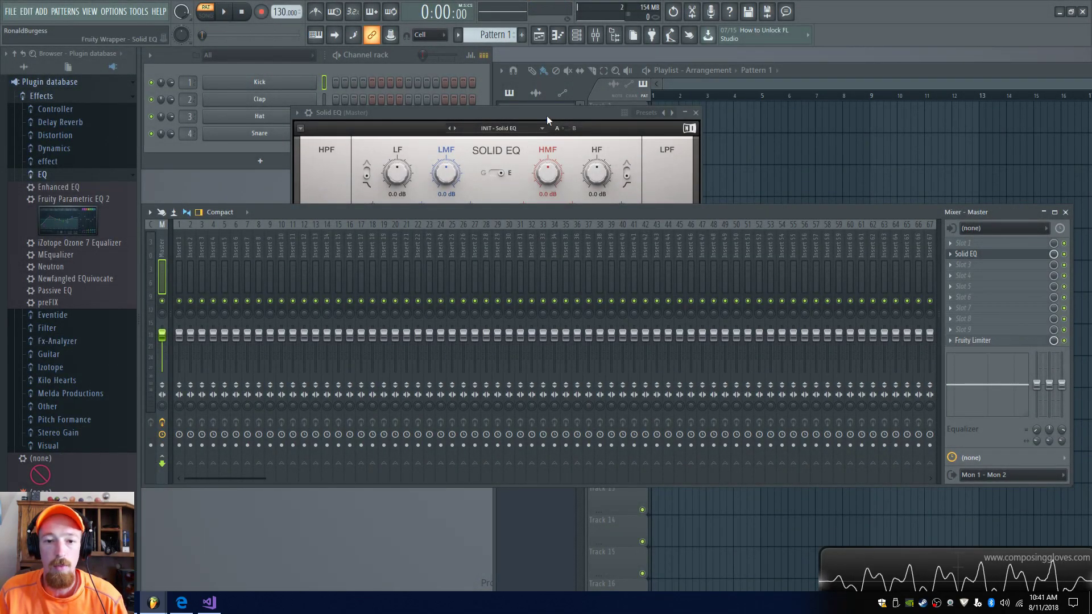
{"action": "key", "text": "F8"}
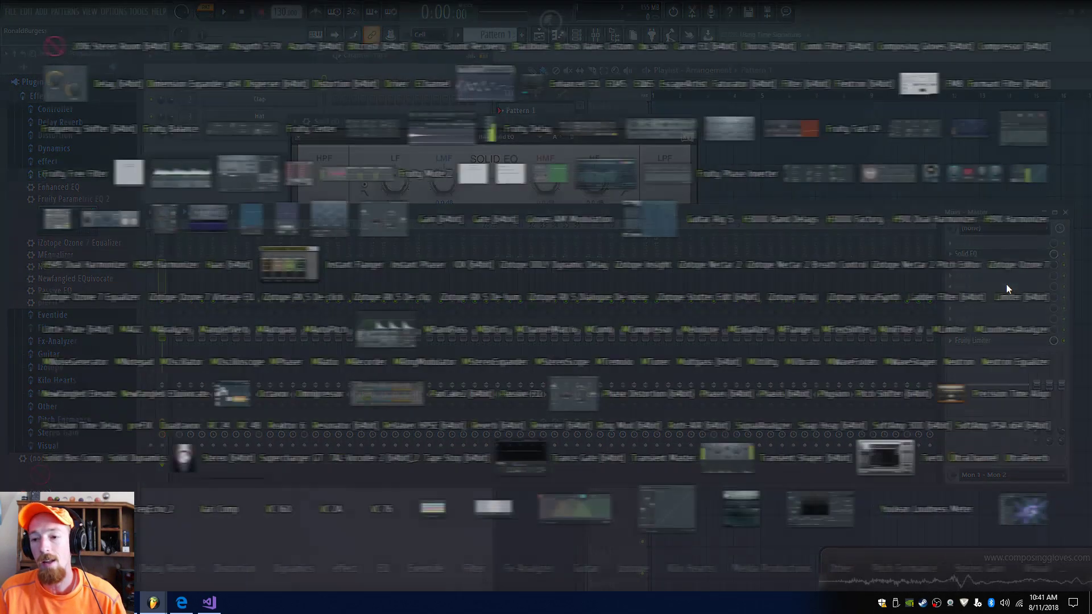
{"action": "key", "text": "F8"}
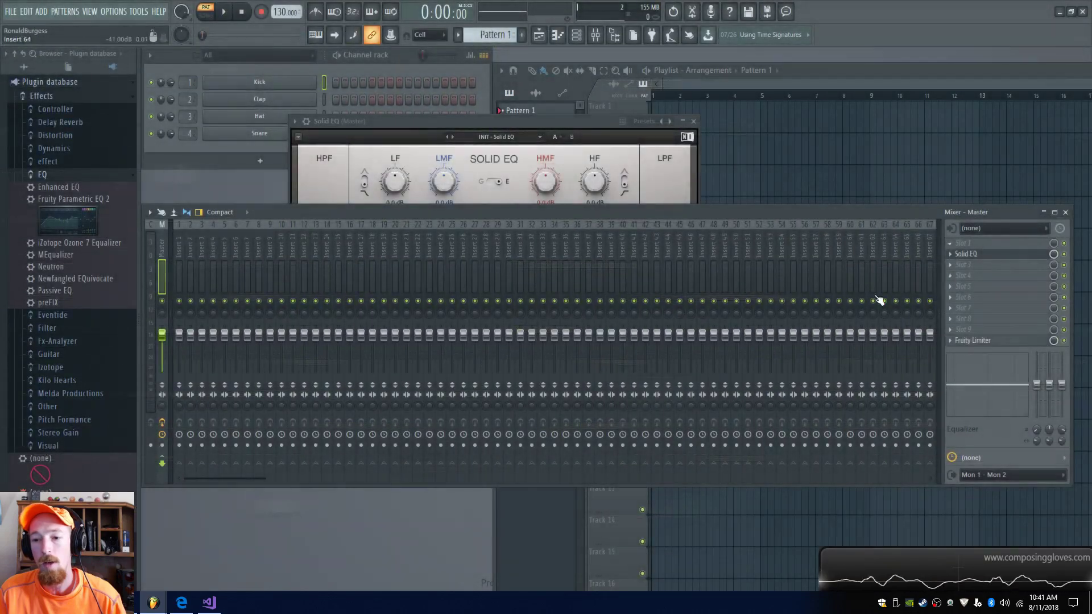
{"action": "left_click", "coordinate": [545, 122]}
{"action": "left_click_drag", "start_coordinate": [299, 124], "coordinate": [71, 219]}
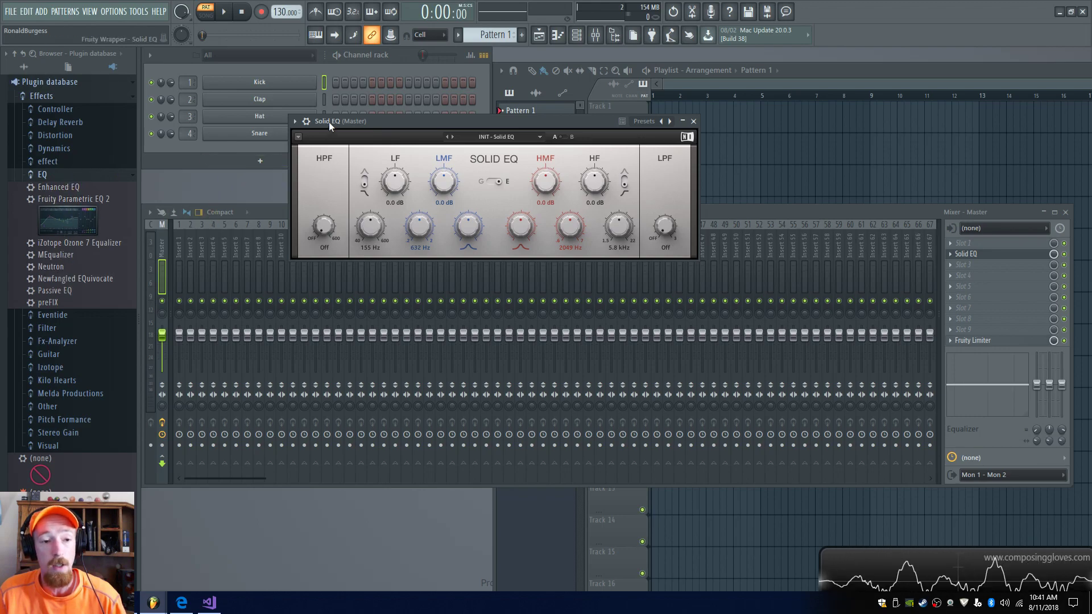
Add Solid EQ to the database's EQ category, then drag Enhanced EQ onto the Master mixer.
{"action": "left_click", "coordinate": [295, 121]}
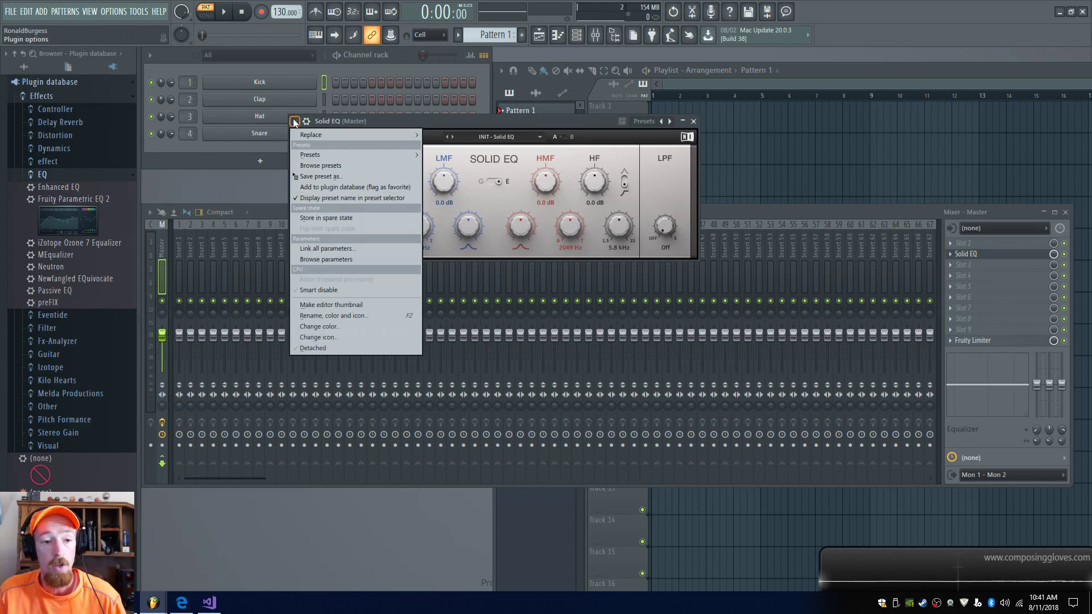
{"action": "left_click", "coordinate": [384, 189]}
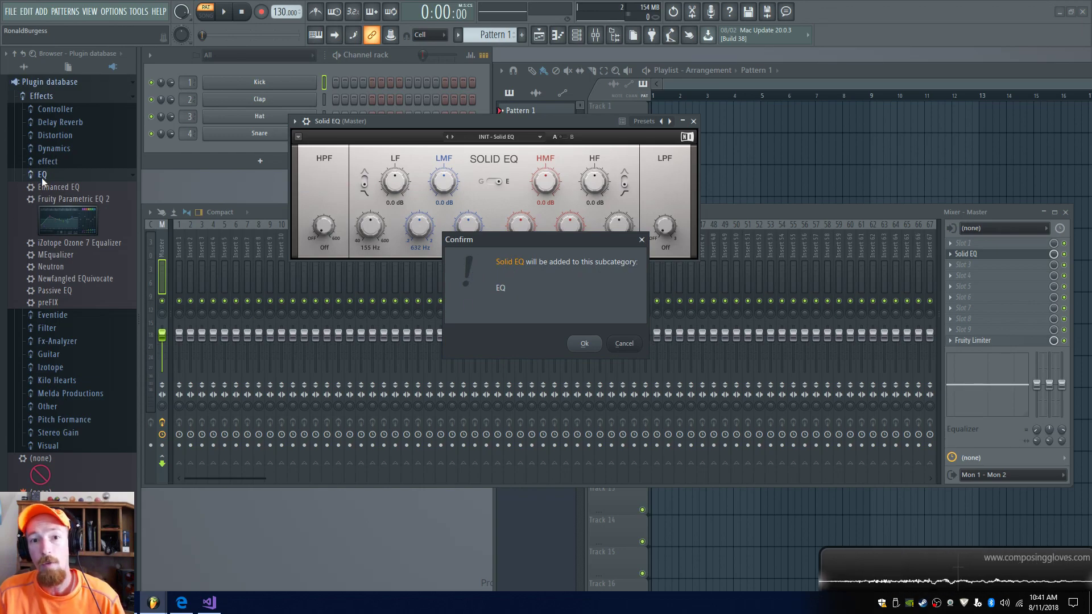
{"action": "left_click", "coordinate": [584, 343]}
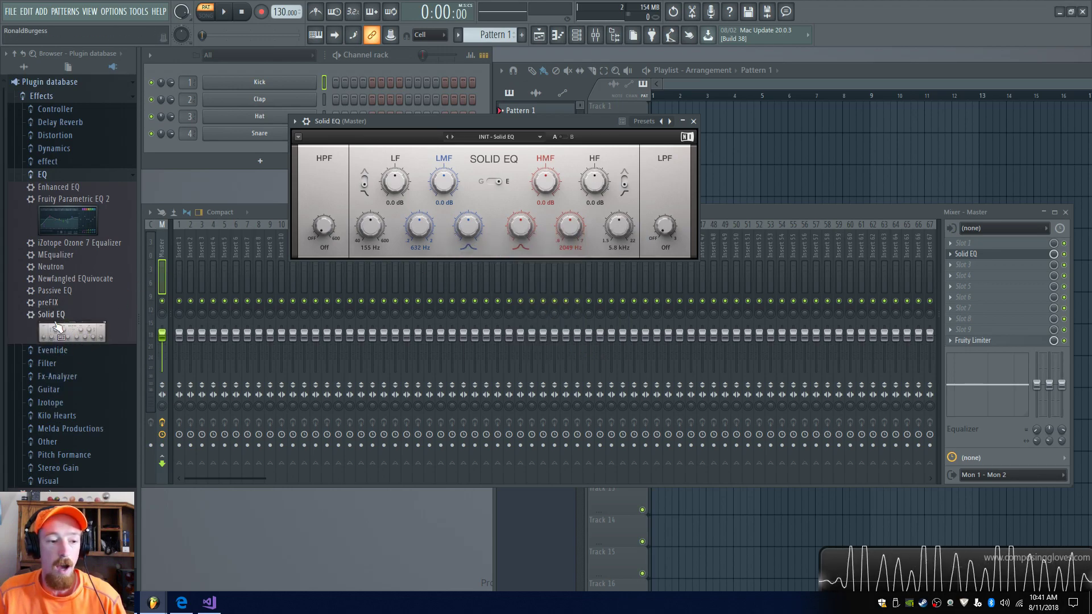
{"action": "left_click_drag", "start_coordinate": [62, 323], "coordinate": [80, 302]}
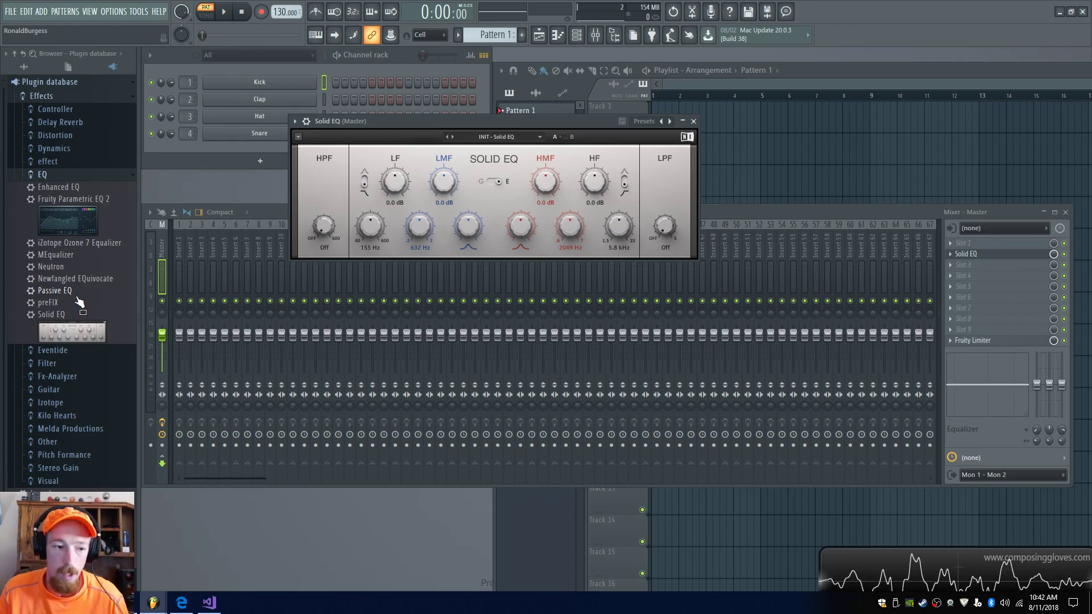
{"action": "left_click_drag", "start_coordinate": [64, 187], "coordinate": [1011, 302]}
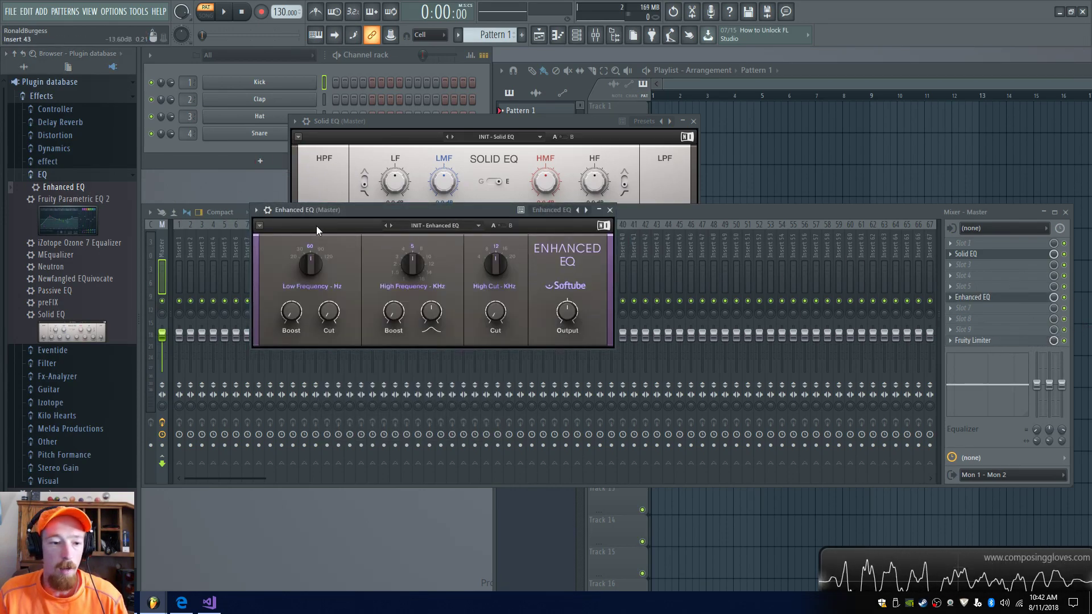
Add Enhanced EQ to the plugin database's EQ category and open the EQ folder's context menu.
{"action": "left_click", "coordinate": [258, 210]}
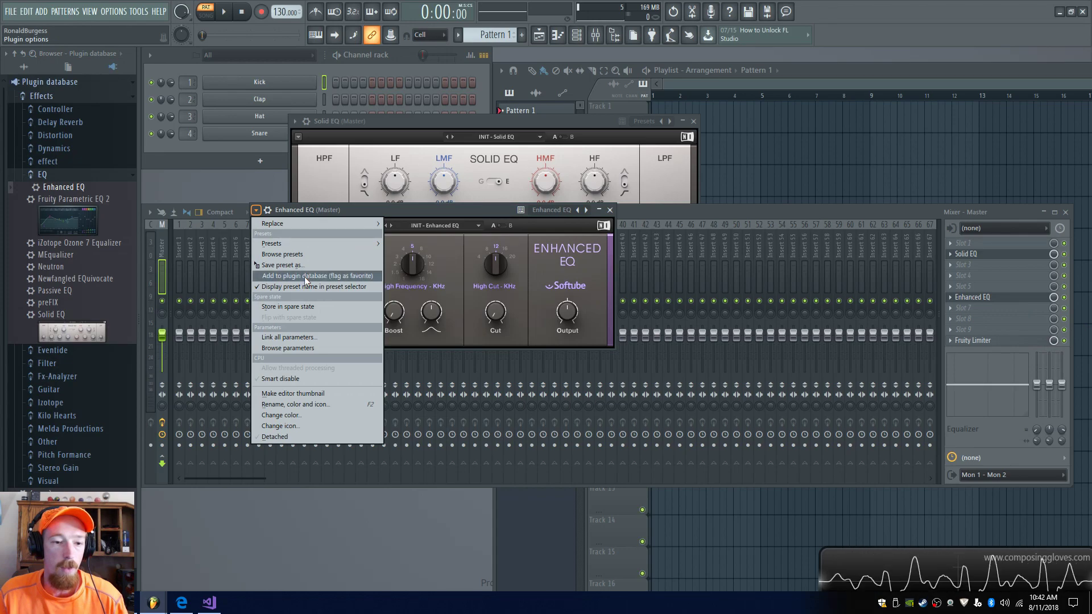
{"action": "left_click", "coordinate": [299, 278]}
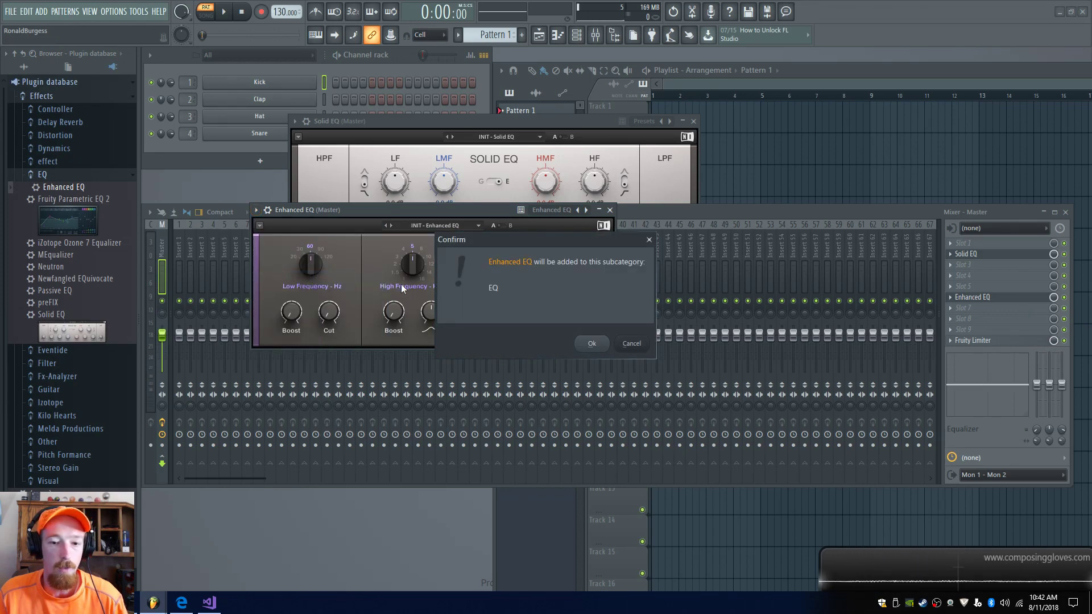
{"action": "left_click", "coordinate": [590, 343]}
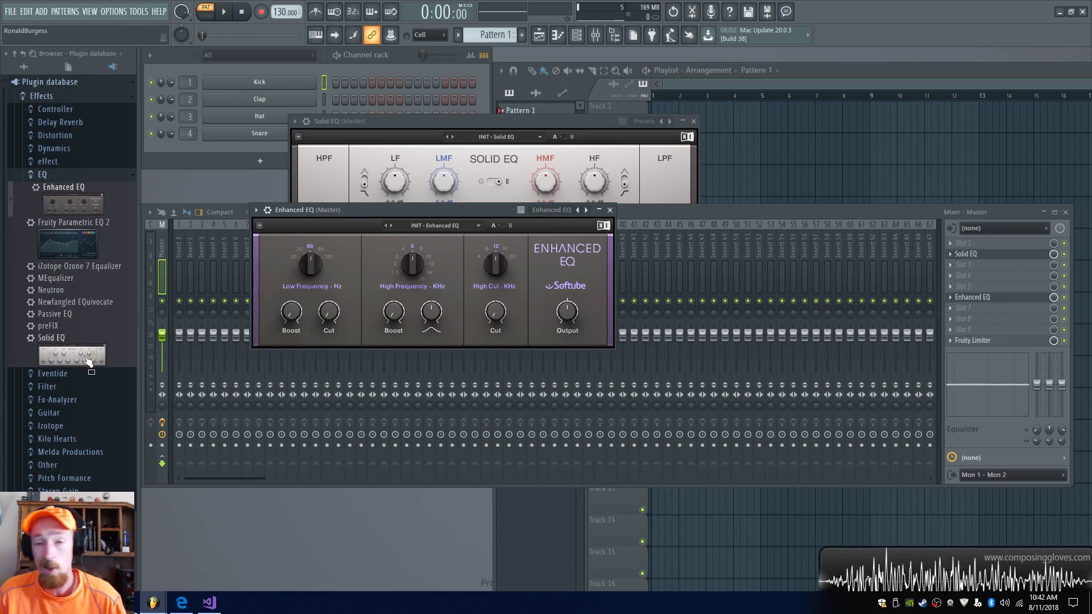
{"action": "right_click", "coordinate": [36, 185]}
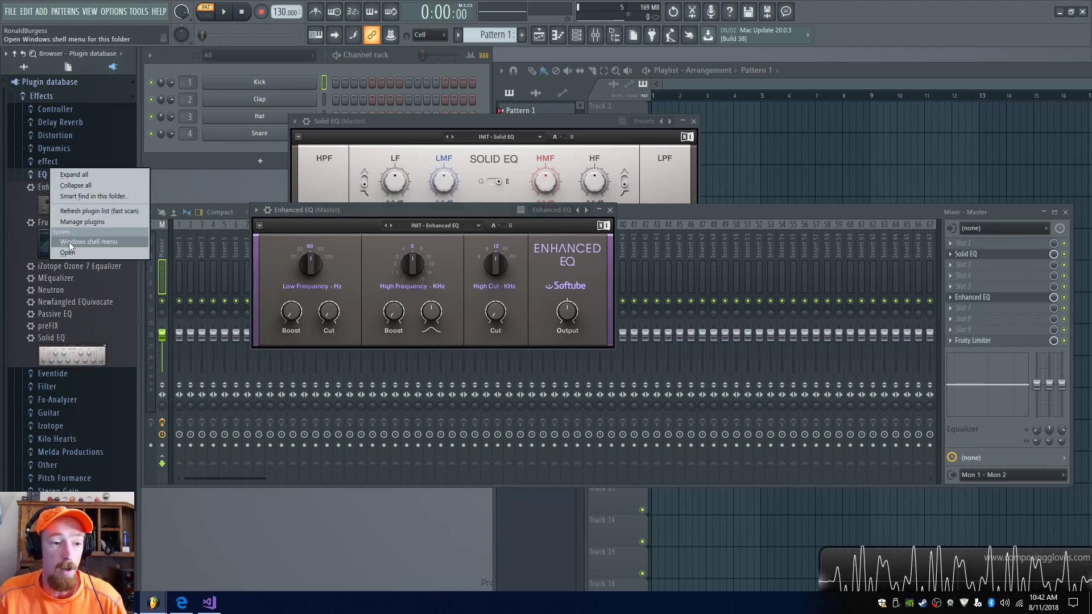
Open the plugin database's EQ folder in File Explorer, placed beside FL Studio's browser.
{"action": "left_click", "coordinate": [221, 193]}
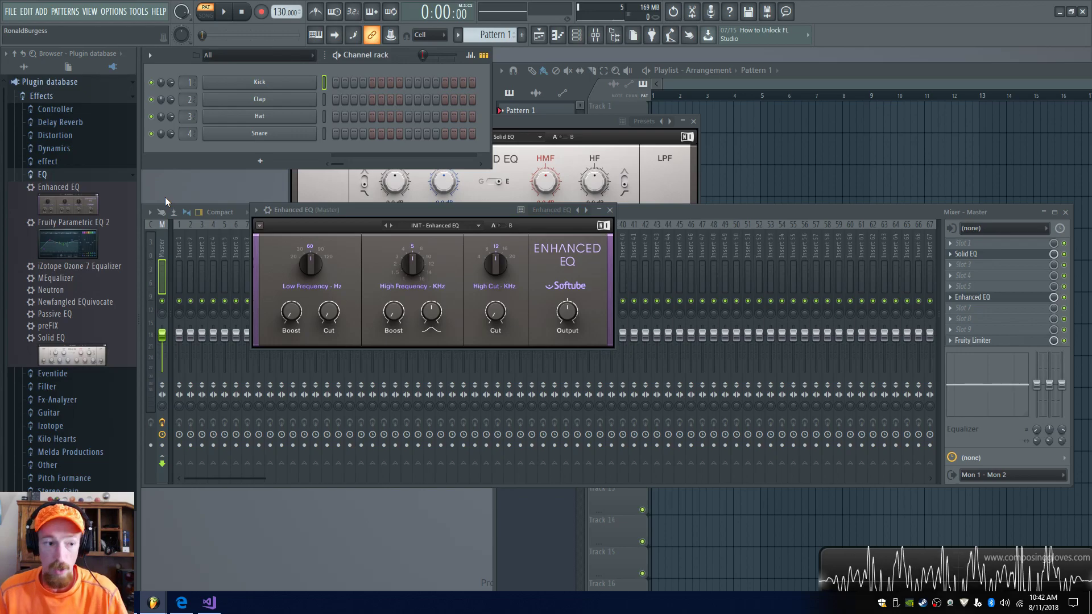
{"action": "left_click_drag", "start_coordinate": [74, 271], "coordinate": [64, 166]}
{"action": "right_click", "coordinate": [63, 172]}
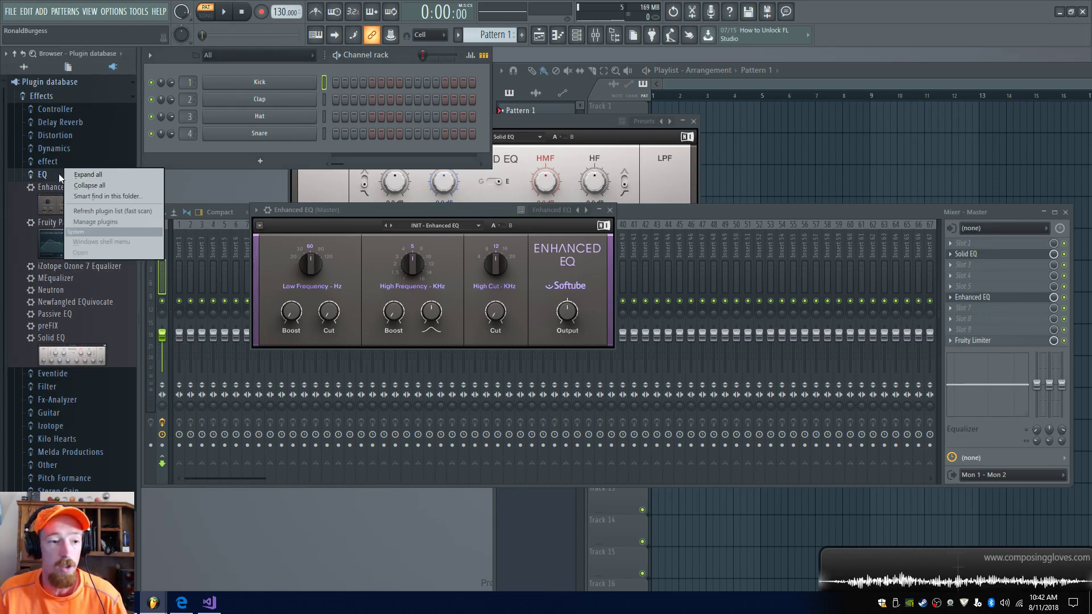
{"action": "left_click", "coordinate": [113, 254]}
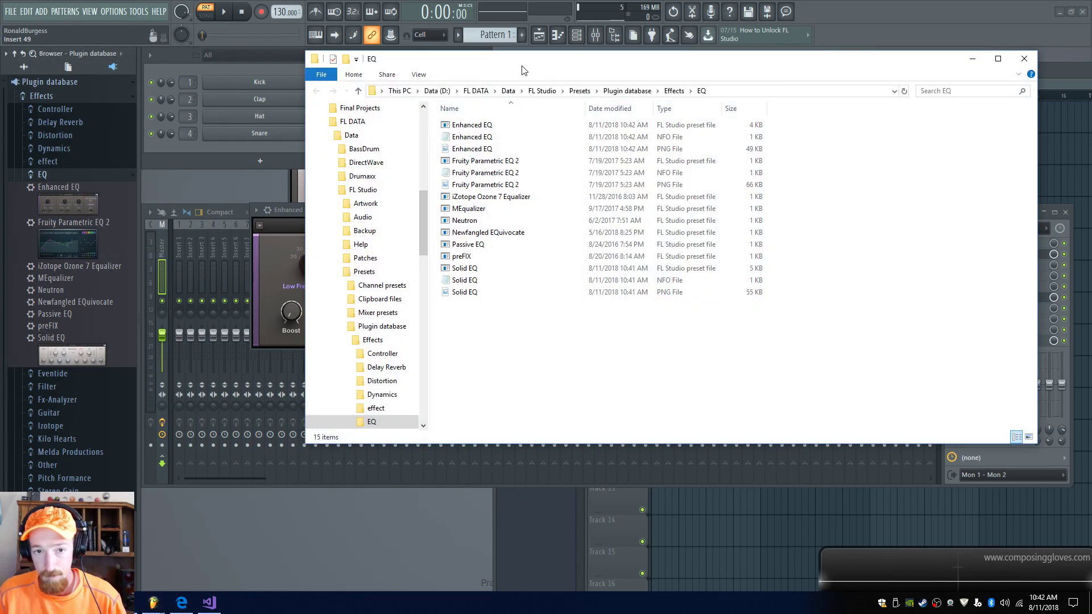
{"action": "left_click_drag", "start_coordinate": [569, 59], "coordinate": [714, 68]}
Drag the three Enhanced EQ files from Explorer into FL Studio's browser.
{"action": "left_click", "coordinate": [620, 157]}
{"action": "left_click", "coordinate": [639, 135], "text": "shift"}
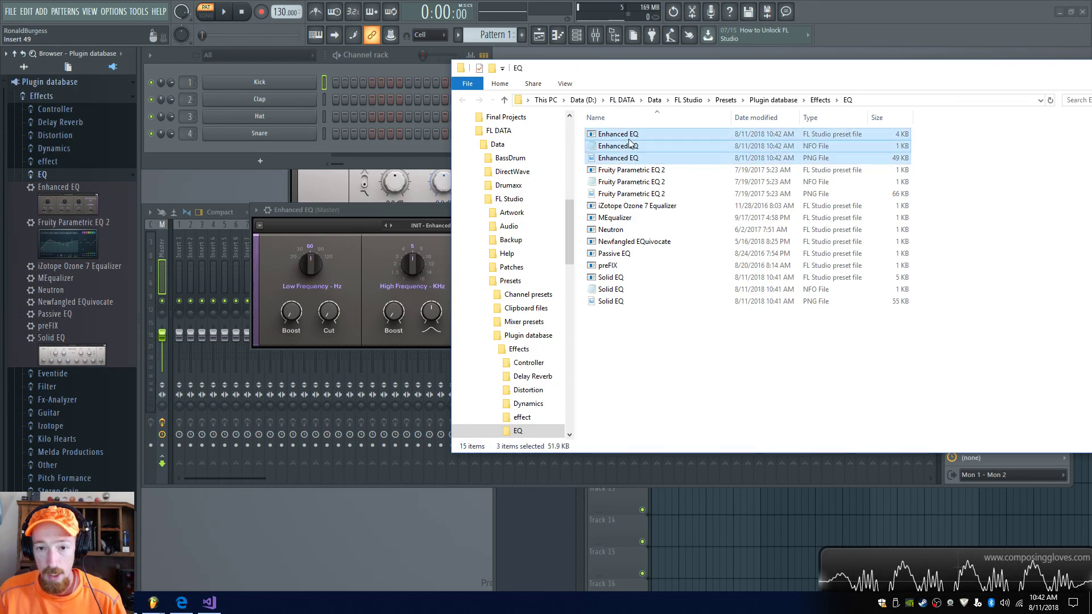
{"action": "mouse_move", "coordinate": [637, 162]}
{"action": "left_mouse_down"}
{"action": "mouse_move", "coordinate": [616, 153]}
{"action": "mouse_move", "coordinate": [639, 159]}
{"action": "left_mouse_up"}
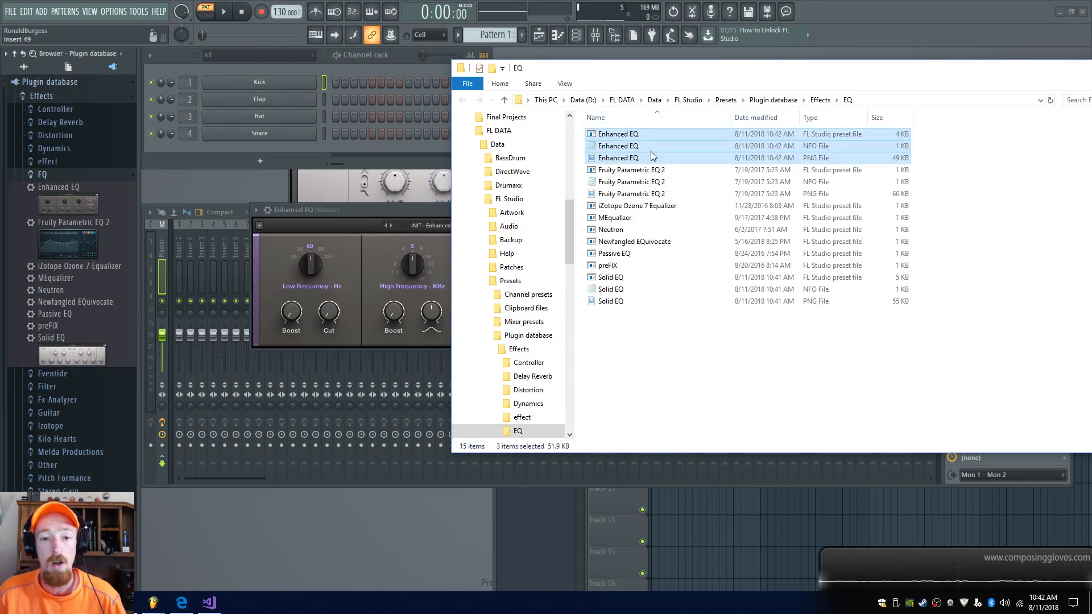
{"action": "left_click_drag", "start_coordinate": [653, 156], "coordinate": [70, 195]}
Drag only the Enhanced EQ .fst preset file into FL Studio's browser.
{"action": "left_click", "coordinate": [620, 136]}
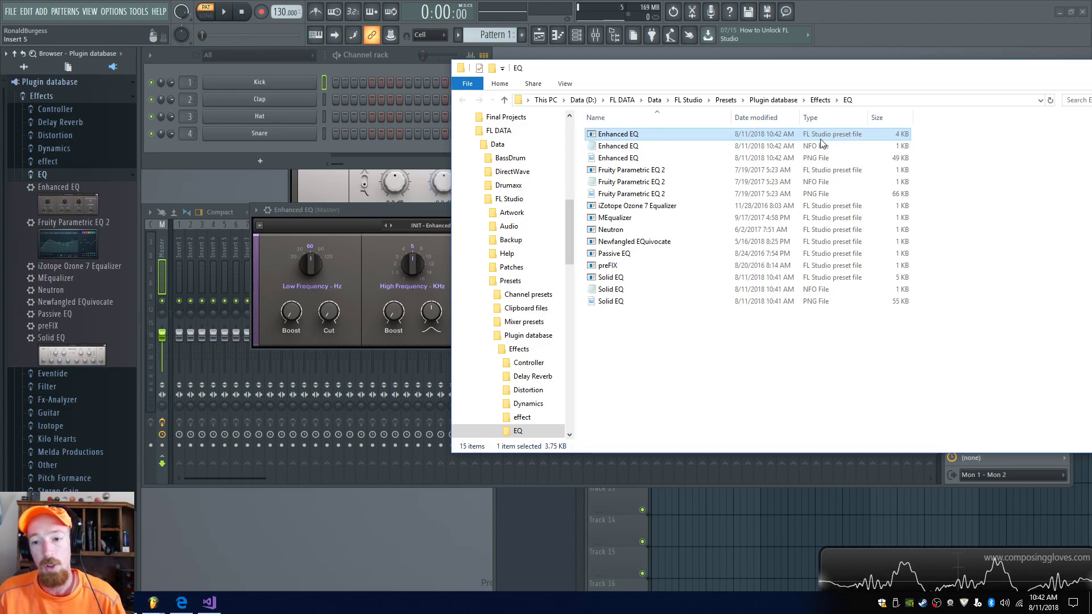
{"action": "left_click", "coordinate": [670, 159]}
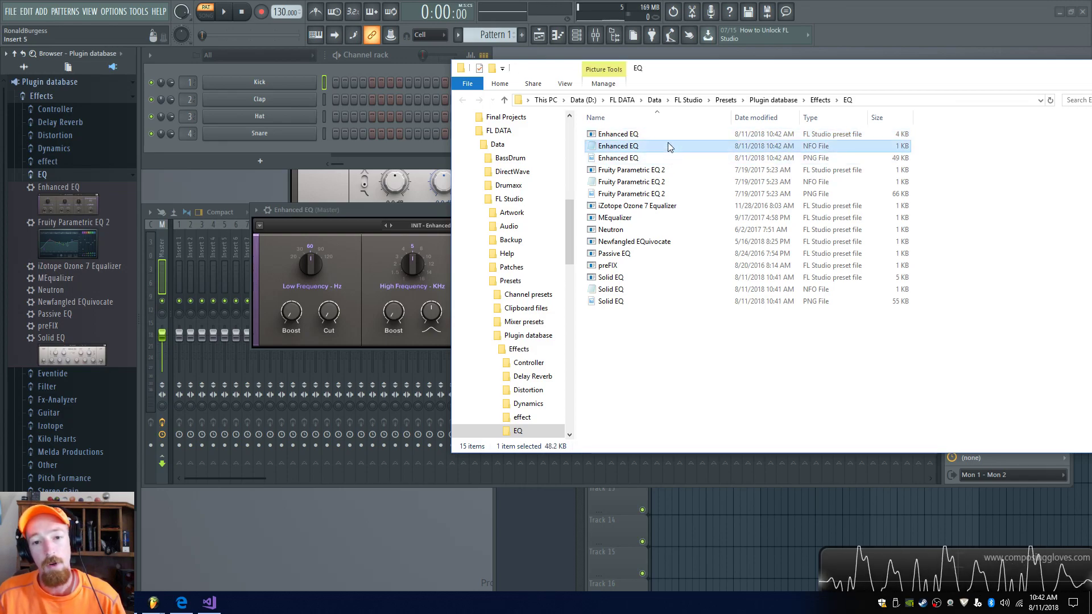
{"action": "key", "text": "Up"}
{"action": "key", "text": "Up"}
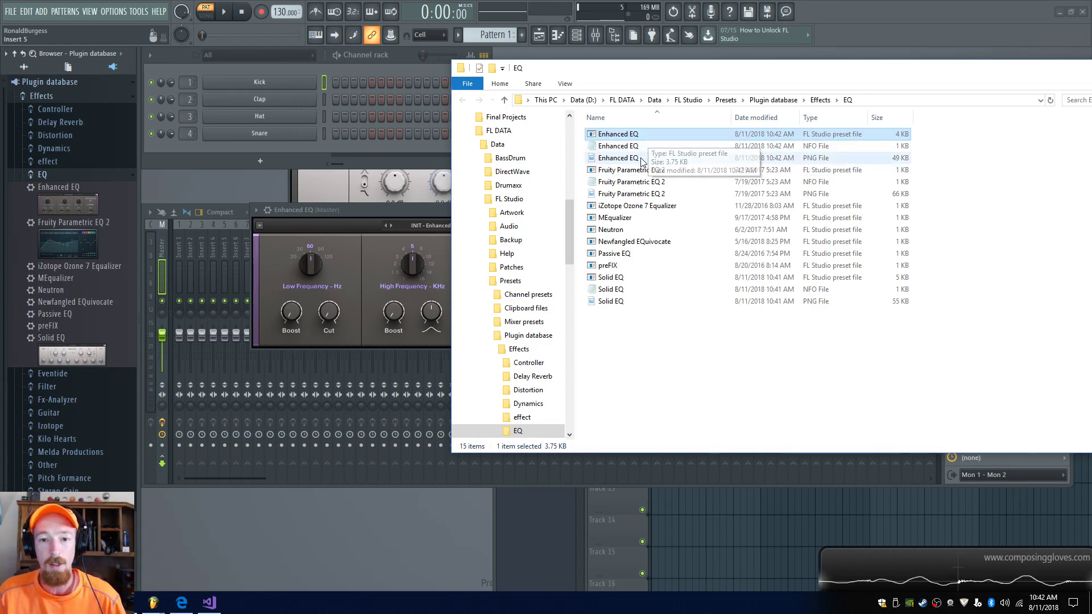
{"action": "left_click_drag", "start_coordinate": [658, 147], "coordinate": [58, 215]}
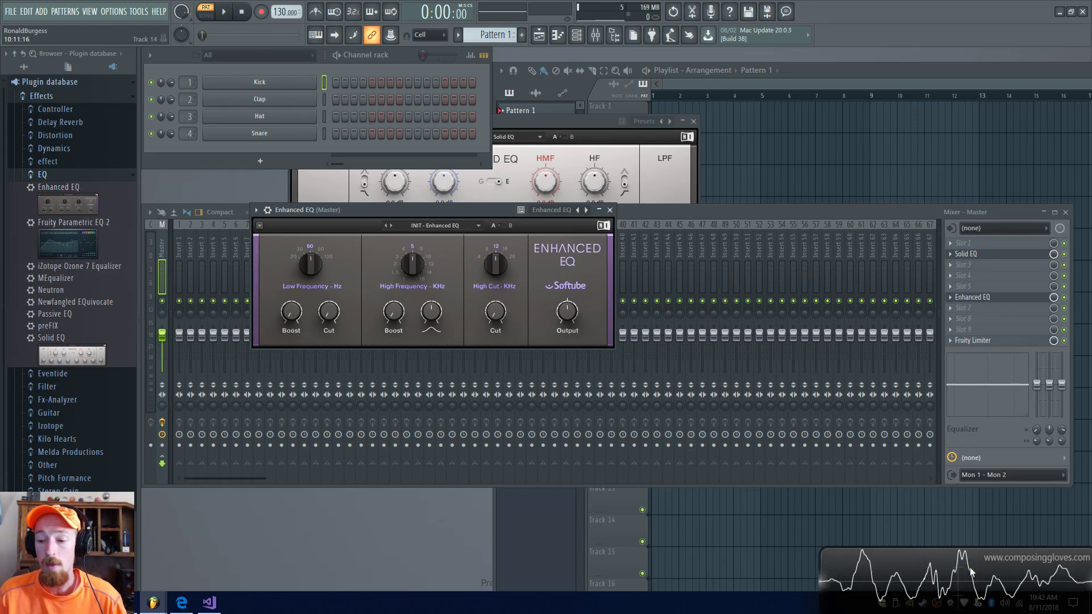
Move the Enhanced EQ window aside and browse an empty Master slot's plugin submenus.
{"action": "left_click_drag", "start_coordinate": [428, 210], "coordinate": [398, 201]}
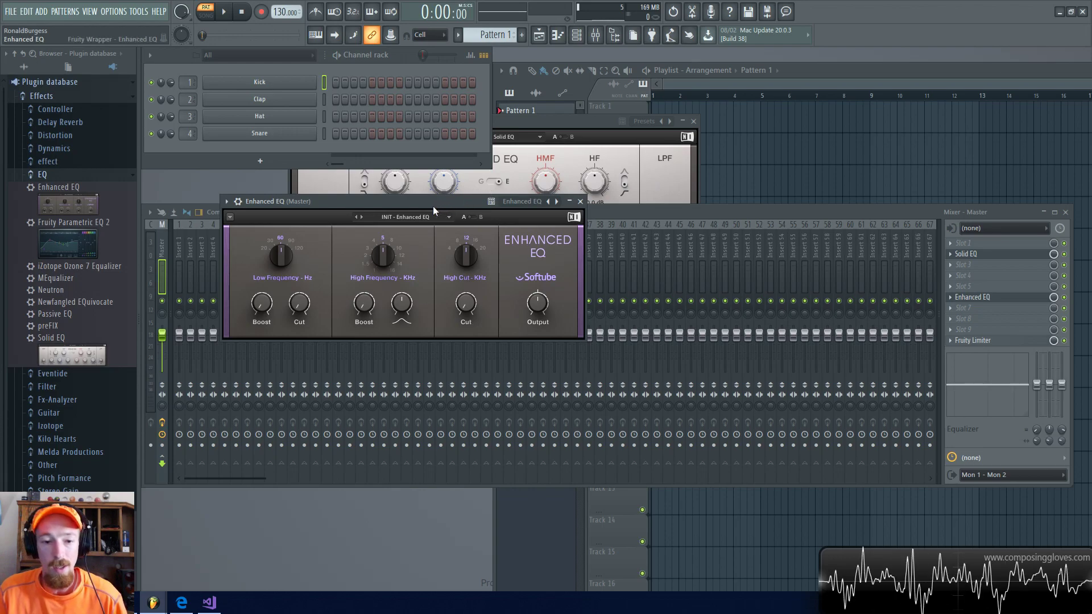
{"action": "left_click_drag", "start_coordinate": [433, 206], "coordinate": [528, 195]}
{"action": "left_click", "coordinate": [955, 276]}
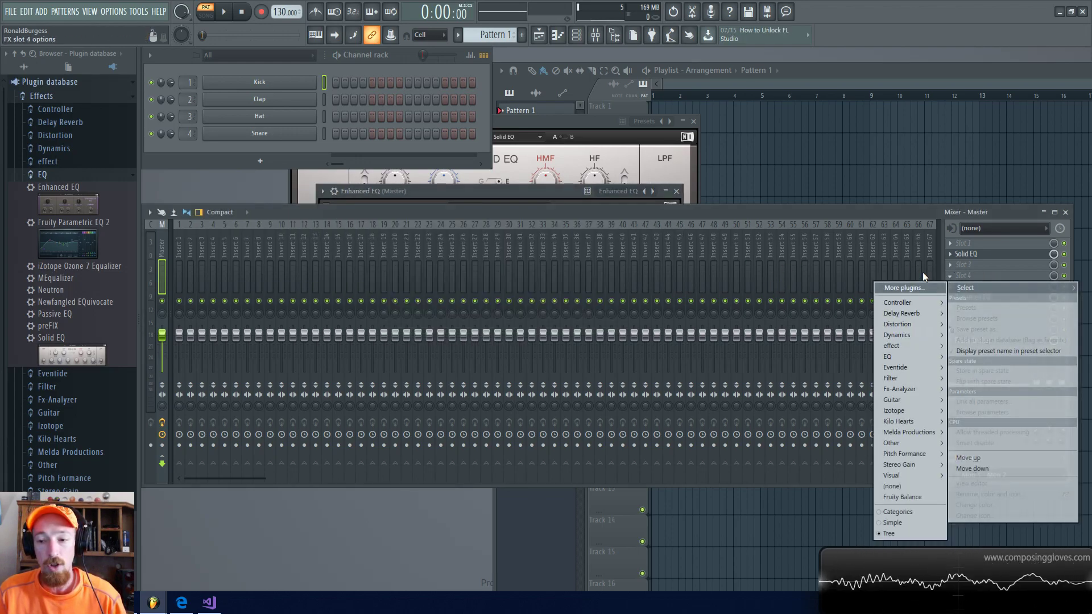
{"action": "mouse_move", "coordinate": [908, 316]}
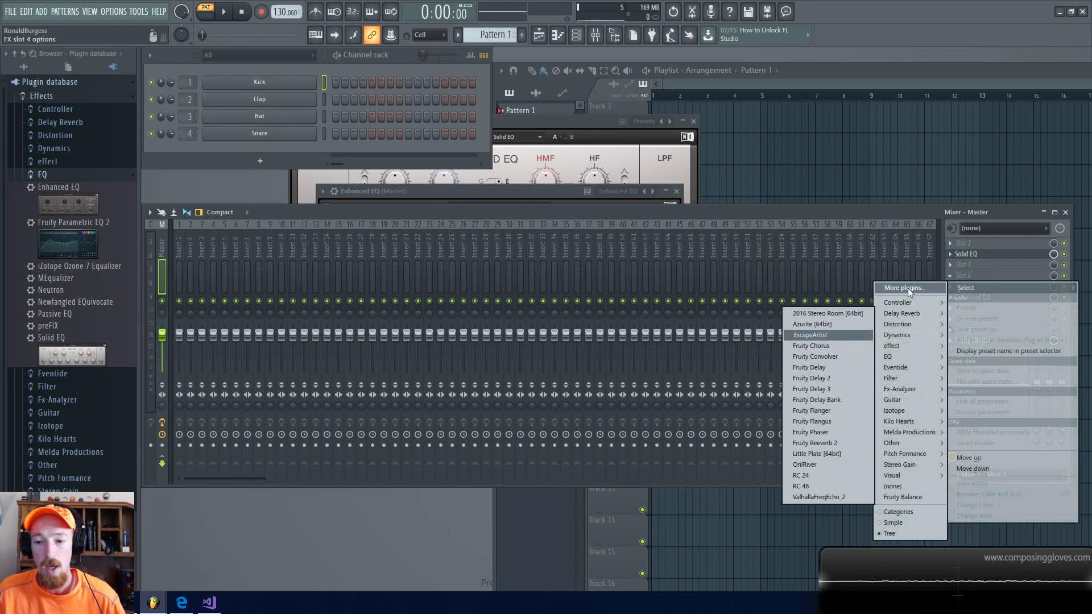
{"action": "key", "text": "Escape"}
{"action": "scroll", "coordinate": [512, 170], "scroll_direction": "down", "scroll_amount": 20}
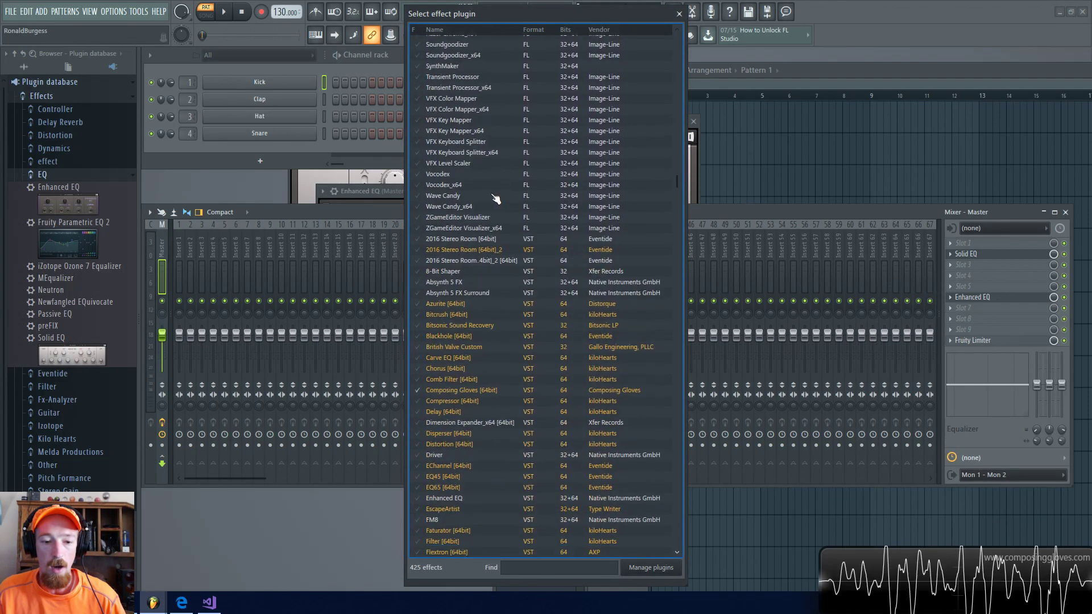
Tick Control Surface as a favourite effect, then close the Select effect plugin list.
{"action": "scroll", "coordinate": [488, 220], "scroll_direction": "up", "scroll_amount": 15}
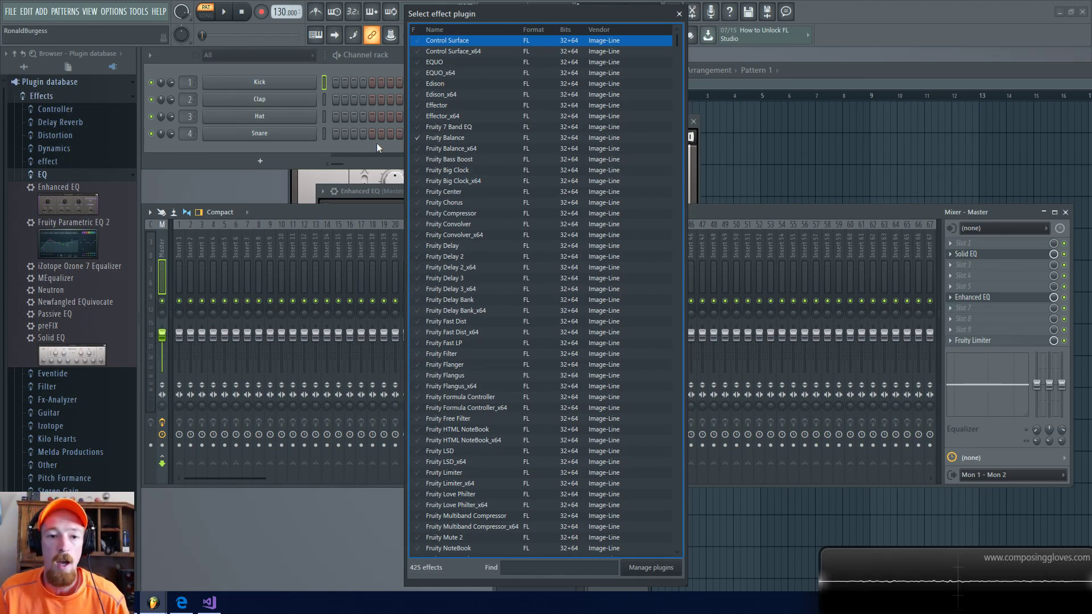
{"action": "scroll", "coordinate": [476, 183], "scroll_direction": "down", "scroll_amount": 12}
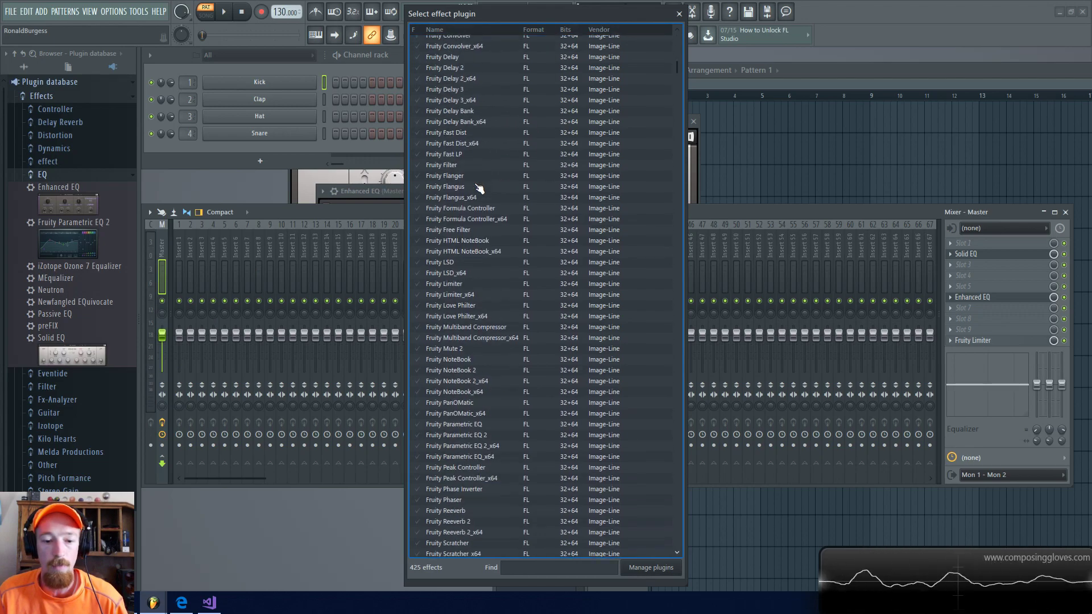
{"action": "scroll", "coordinate": [493, 195], "scroll_direction": "up", "scroll_amount": 12}
{"action": "left_click", "coordinate": [420, 40]}
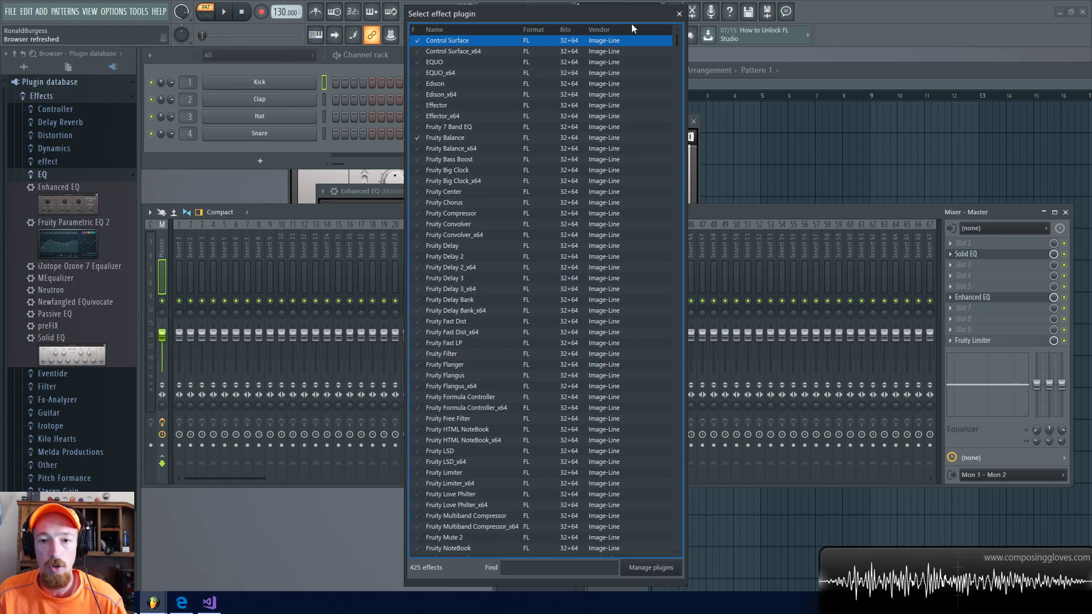
{"action": "left_click", "coordinate": [679, 13]}
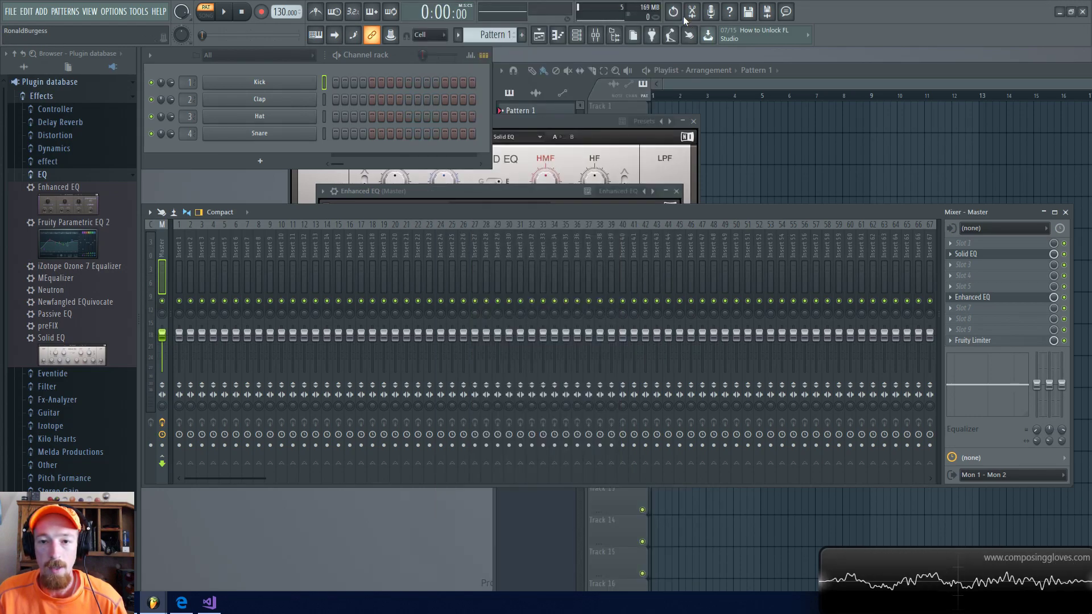
{"action": "left_click", "coordinate": [988, 241]}
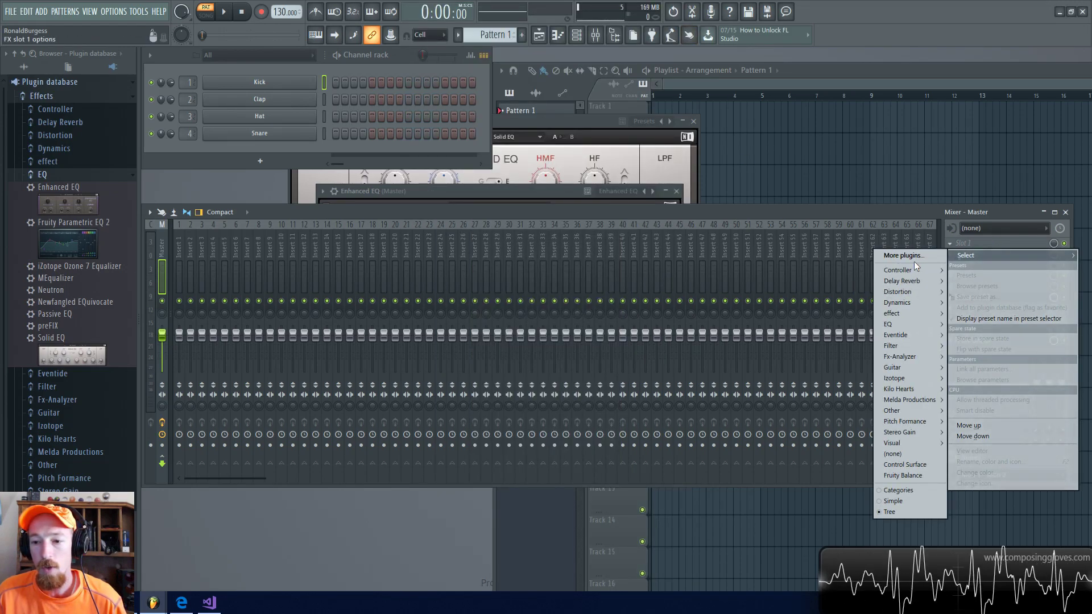
Look for Control Surface in Slot 1's menu categories, then reopen More plugins.
{"action": "mouse_move", "coordinate": [915, 269]}
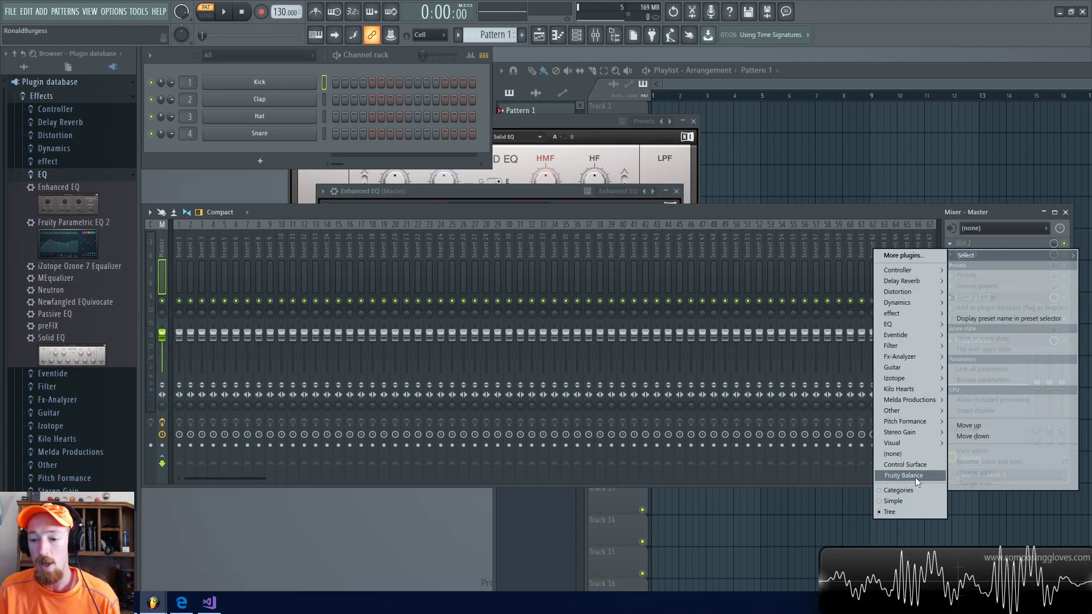
{"action": "mouse_move", "coordinate": [919, 336]}
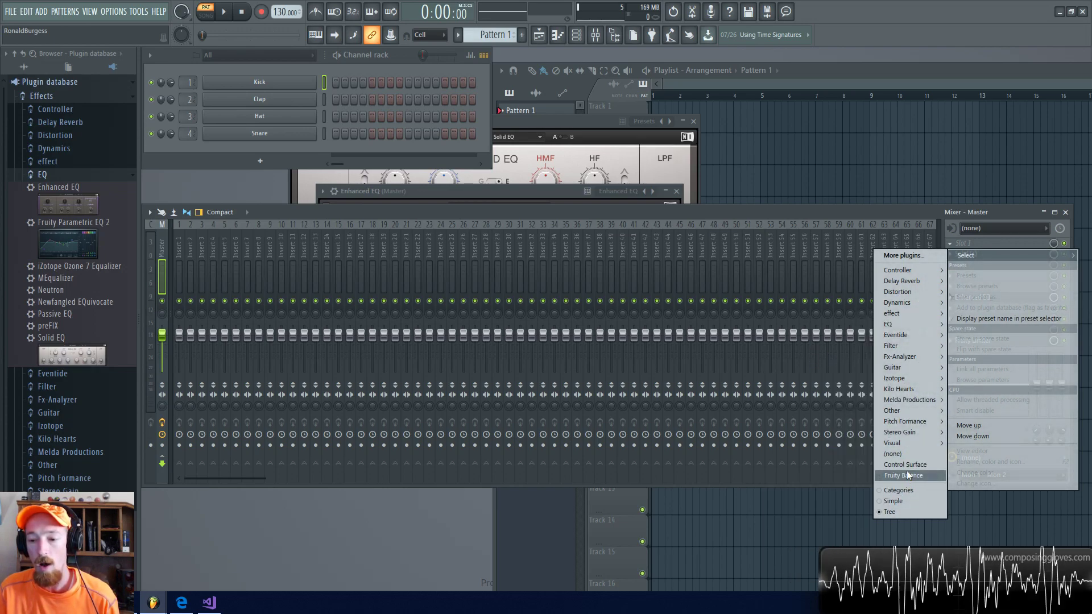
{"action": "left_click", "coordinate": [903, 255]}
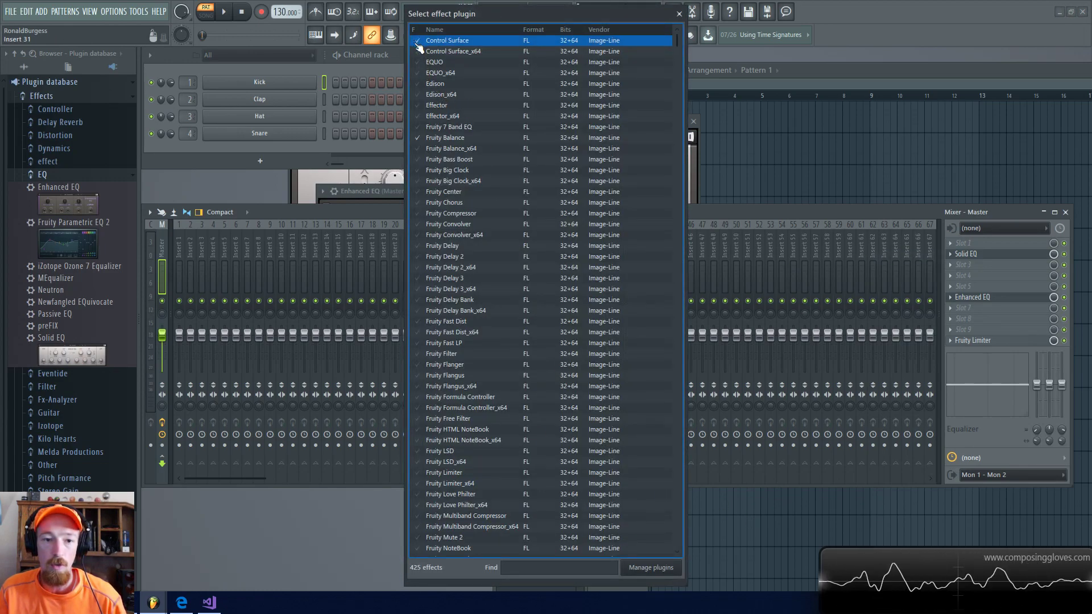
Unfavourite Control Surface and Fruity Balance and confirm they no longer appear in Slot 1's menu.
{"action": "left_click", "coordinate": [421, 140]}
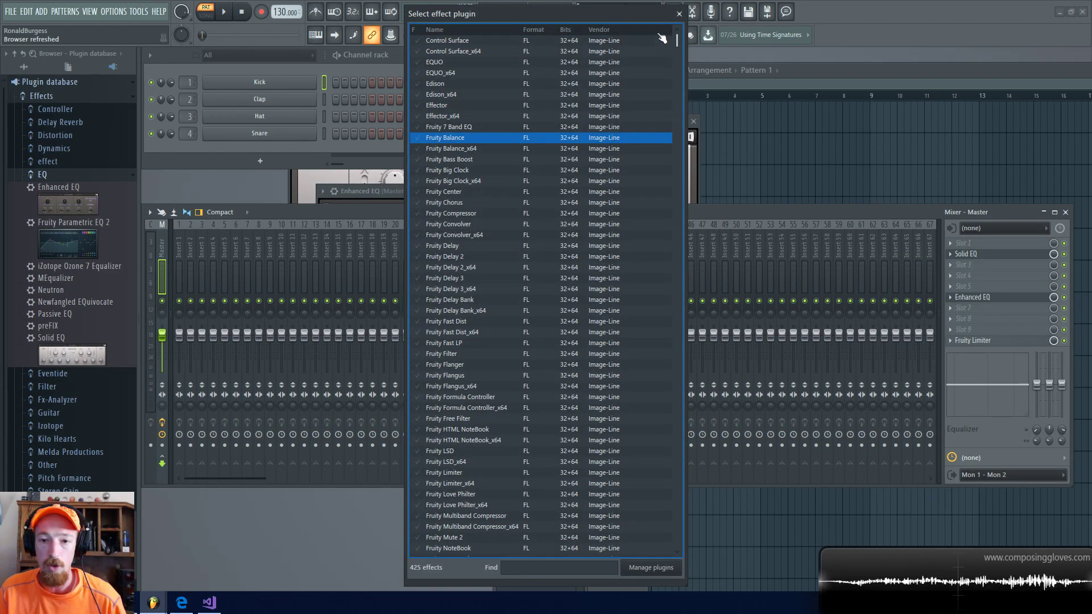
{"action": "left_click", "coordinate": [678, 13]}
{"action": "left_click", "coordinate": [990, 243]}
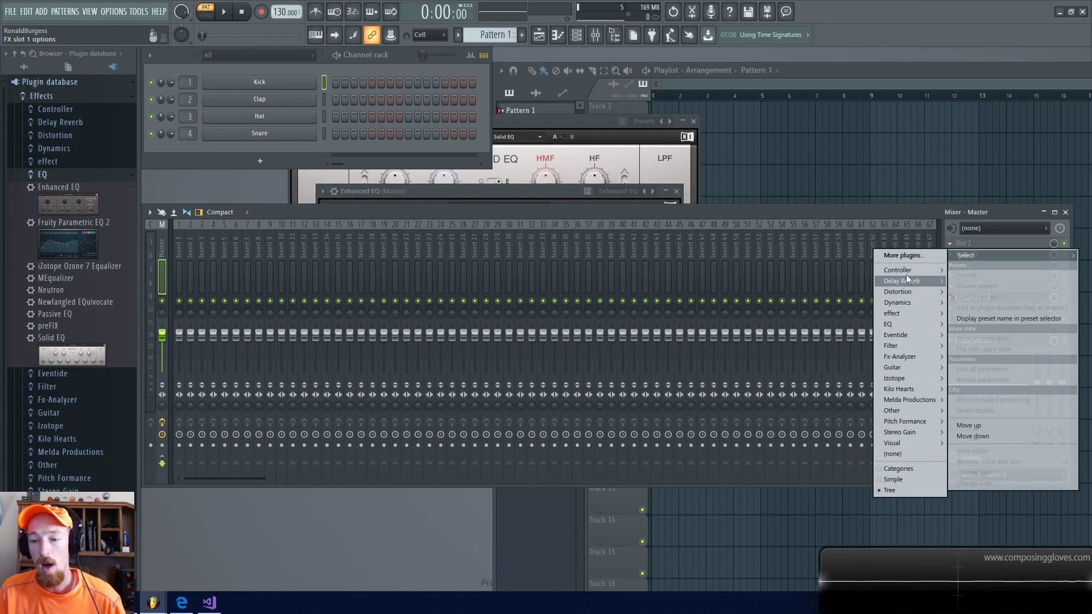
{"action": "left_click", "coordinate": [827, 216]}
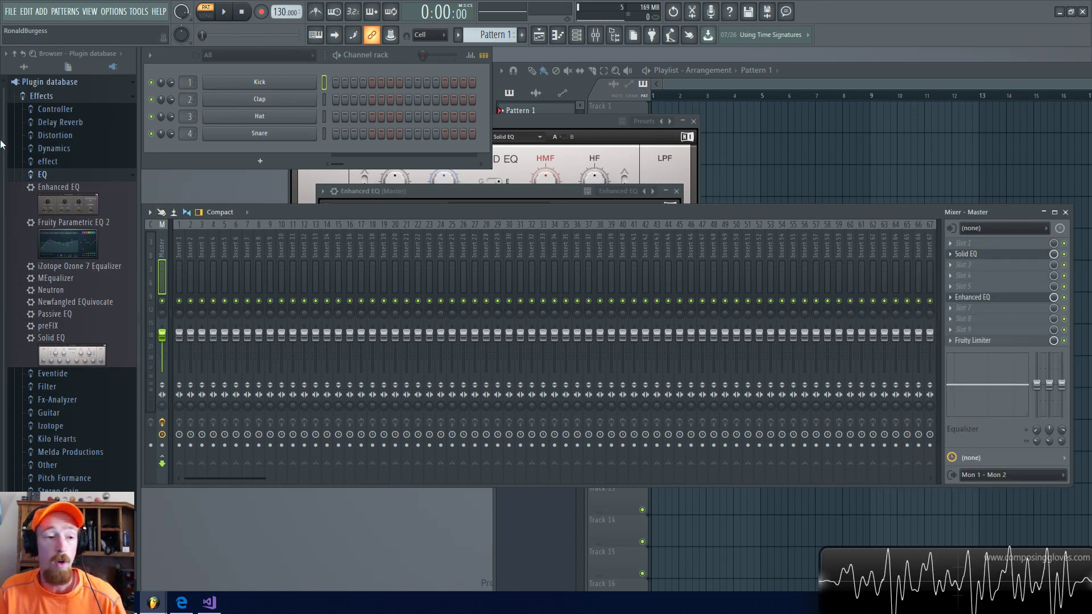
Open the plugin database's Effects folder in File Explorer from the browser.
{"action": "right_click", "coordinate": [49, 94]}
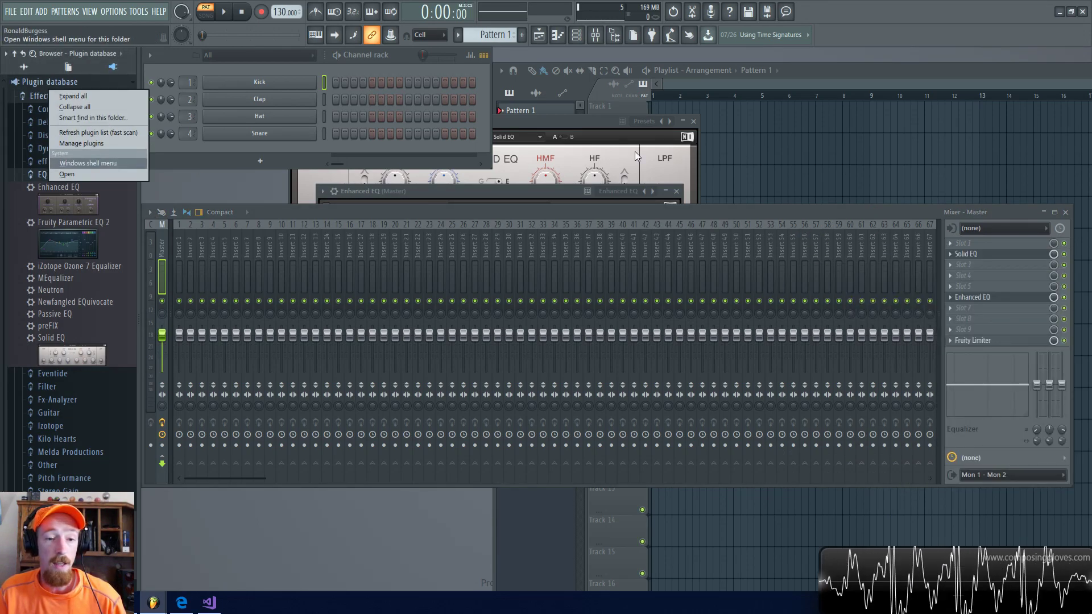
{"action": "left_click", "coordinate": [972, 254]}
{"action": "left_click", "coordinate": [975, 259]}
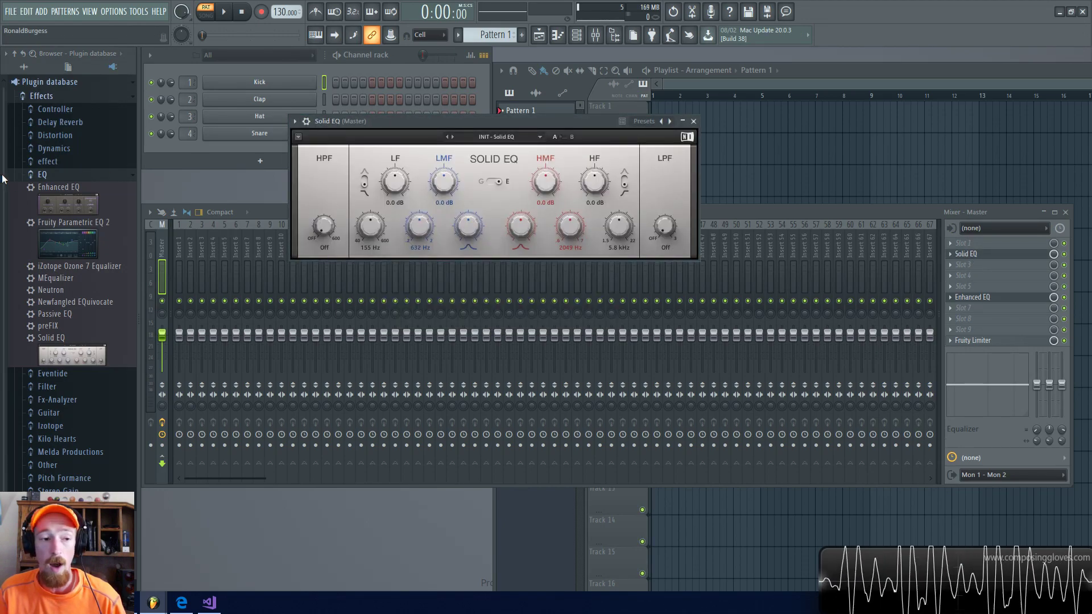
{"action": "left_click", "coordinate": [63, 149]}
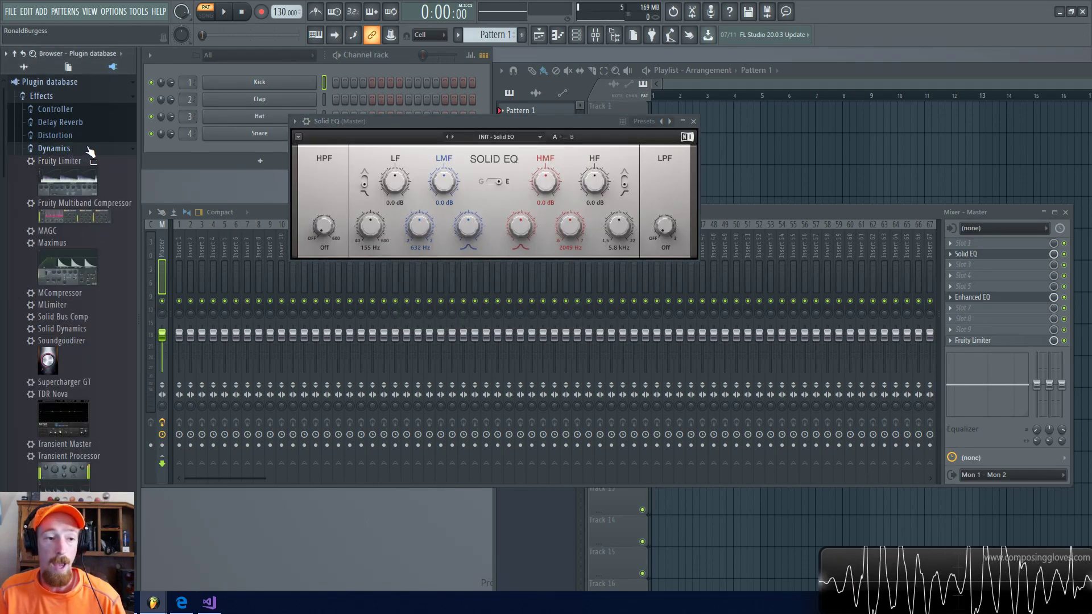
{"action": "left_click", "coordinate": [89, 148]}
{"action": "right_click", "coordinate": [54, 93]}
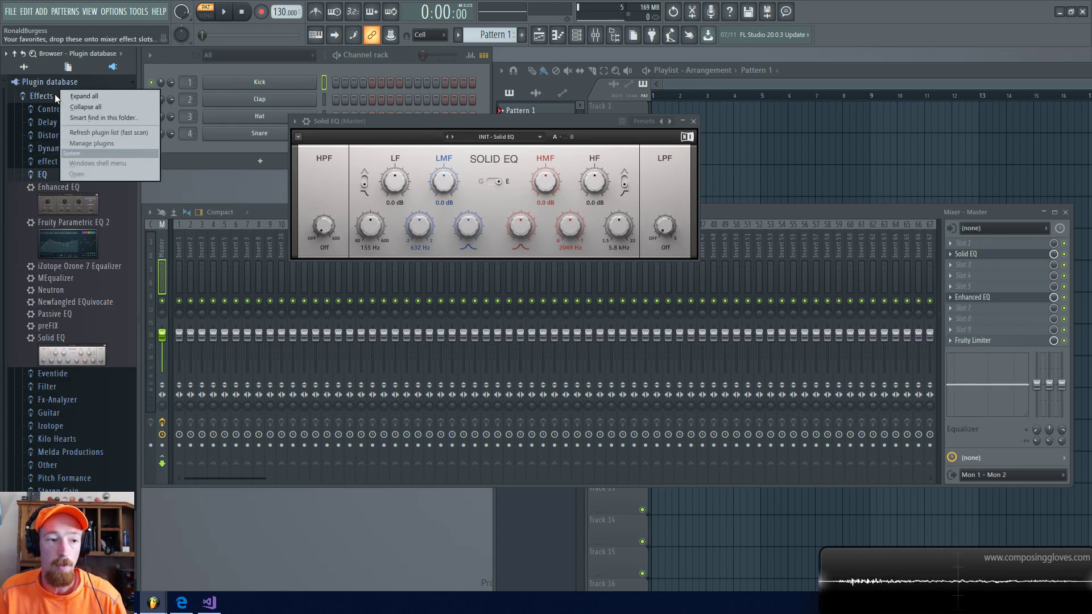
{"action": "left_click", "coordinate": [90, 173]}
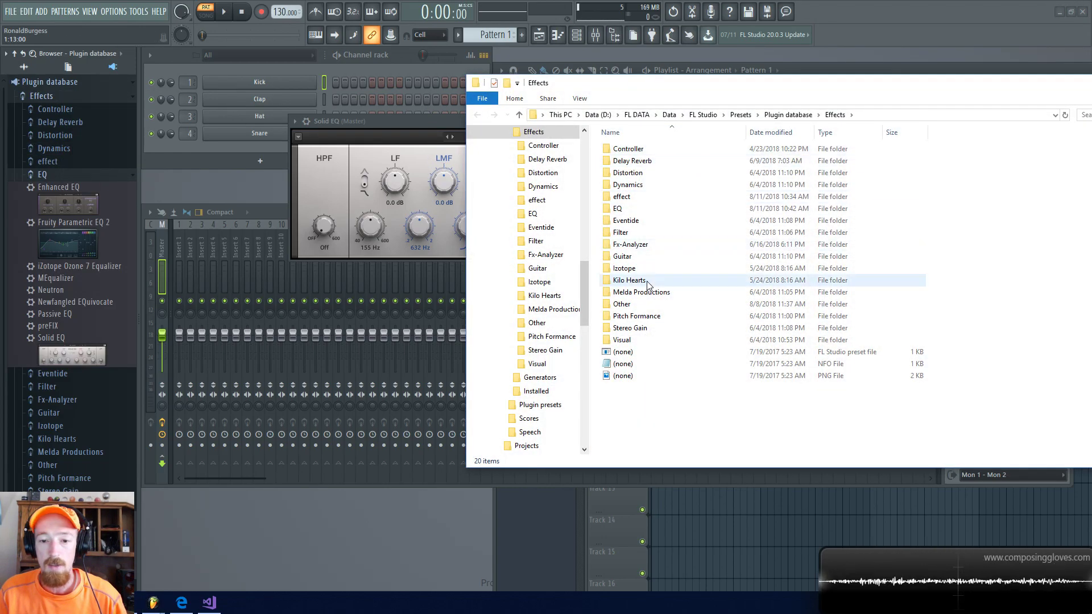
Move the three Enhanced EQ files from the EQ folder into the Dynamics folder.
{"action": "left_click", "coordinate": [641, 218]}
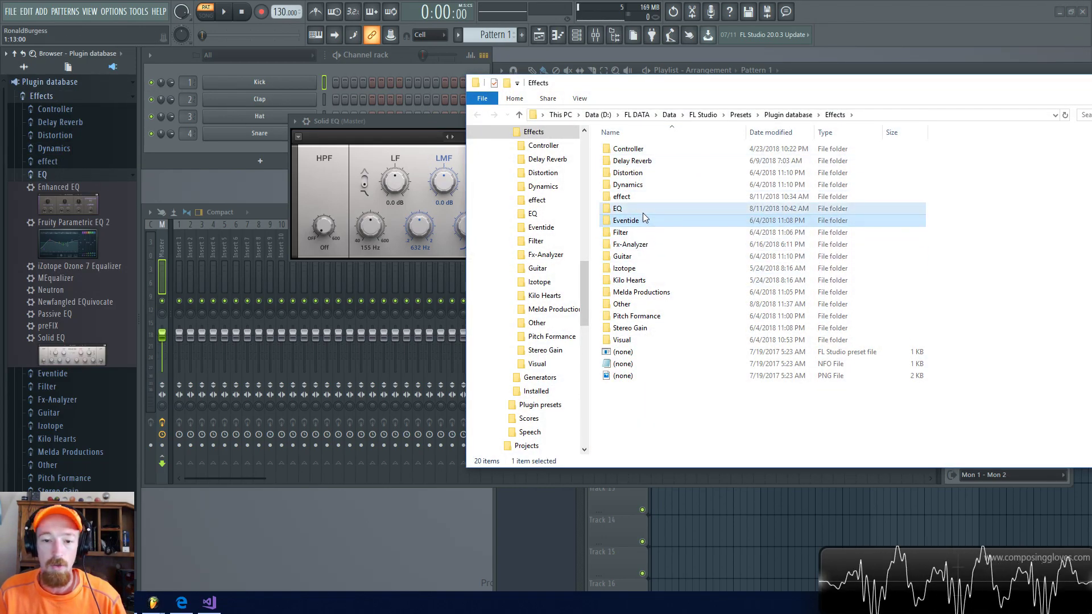
{"action": "double_click", "coordinate": [641, 209]}
{"action": "left_click", "coordinate": [638, 149]}
{"action": "left_click", "coordinate": [660, 174], "text": "shift"}
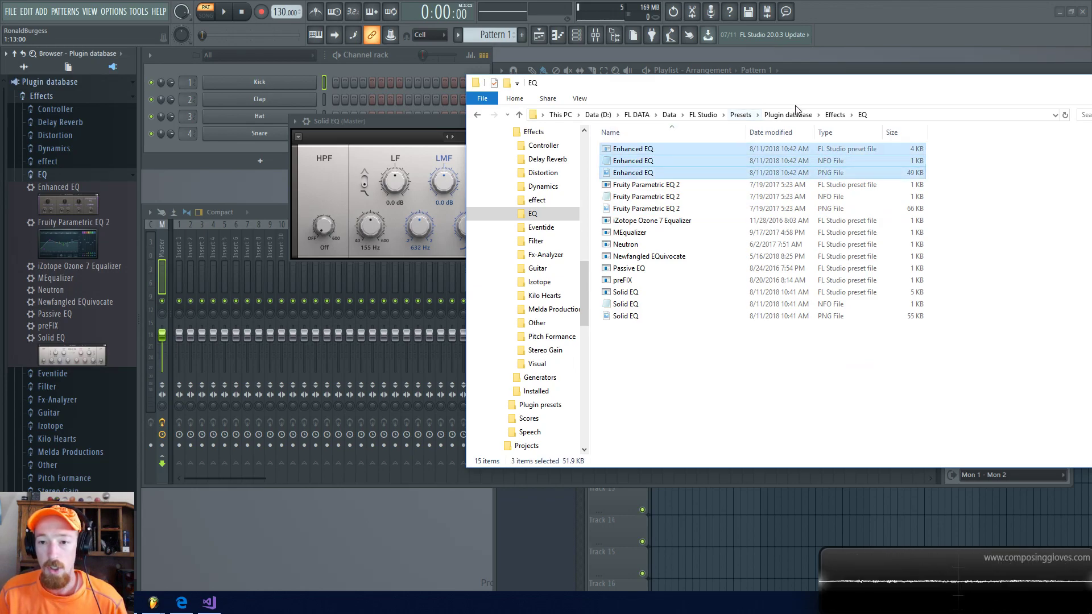
{"action": "left_click", "coordinate": [833, 114]}
{"action": "left_click", "coordinate": [658, 186]}
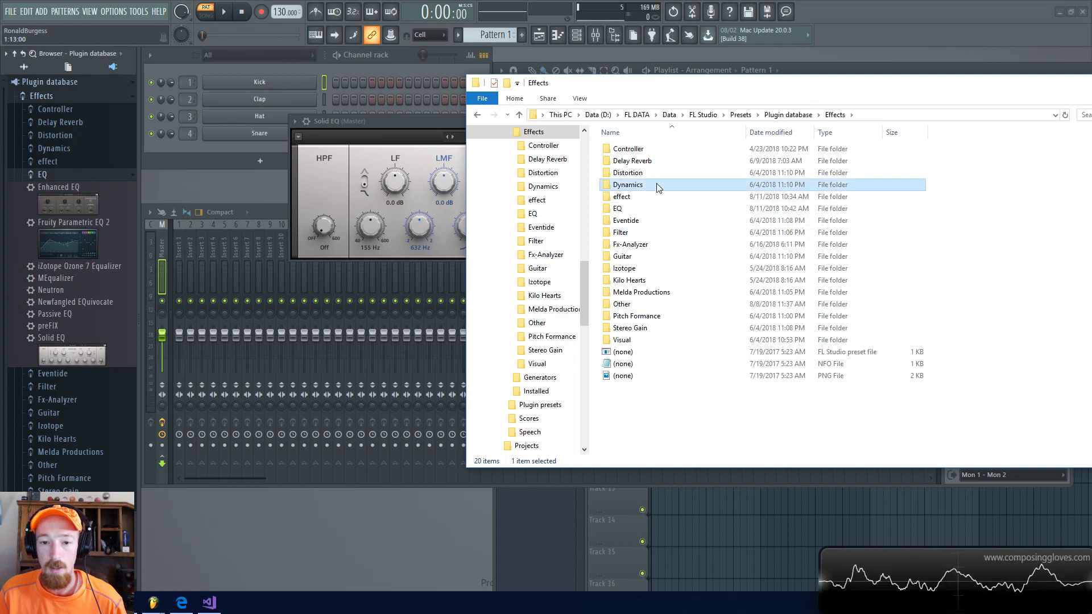
{"action": "double_click", "coordinate": [658, 186]}
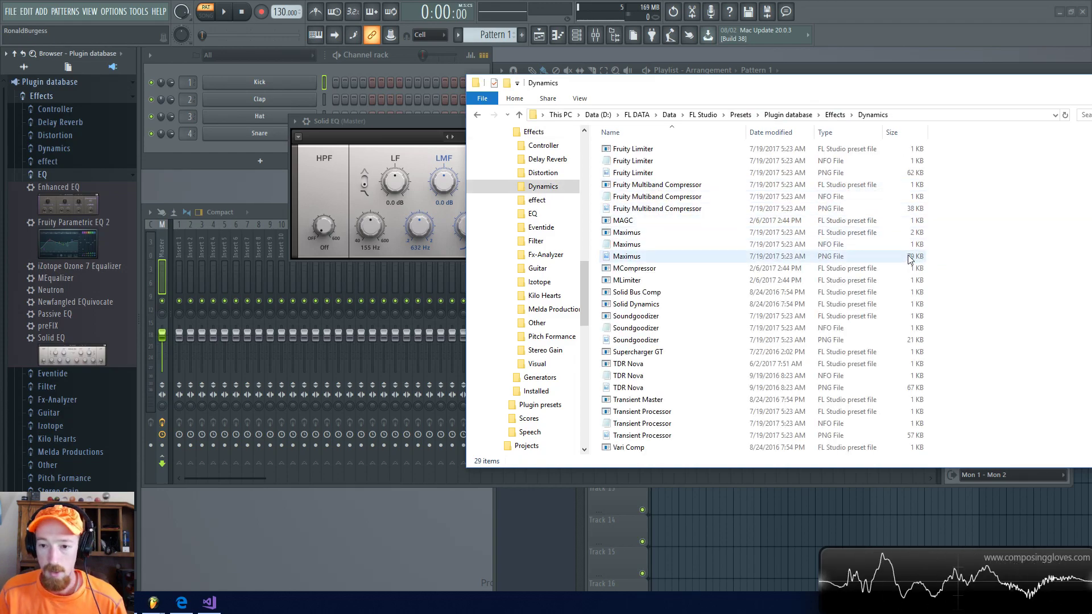
{"action": "key", "text": "ctrl+v"}
Drag a preset into FL's browser and open the Dynamics category folder in Explorer.
{"action": "left_click_drag", "start_coordinate": [648, 447], "coordinate": [65, 150]}
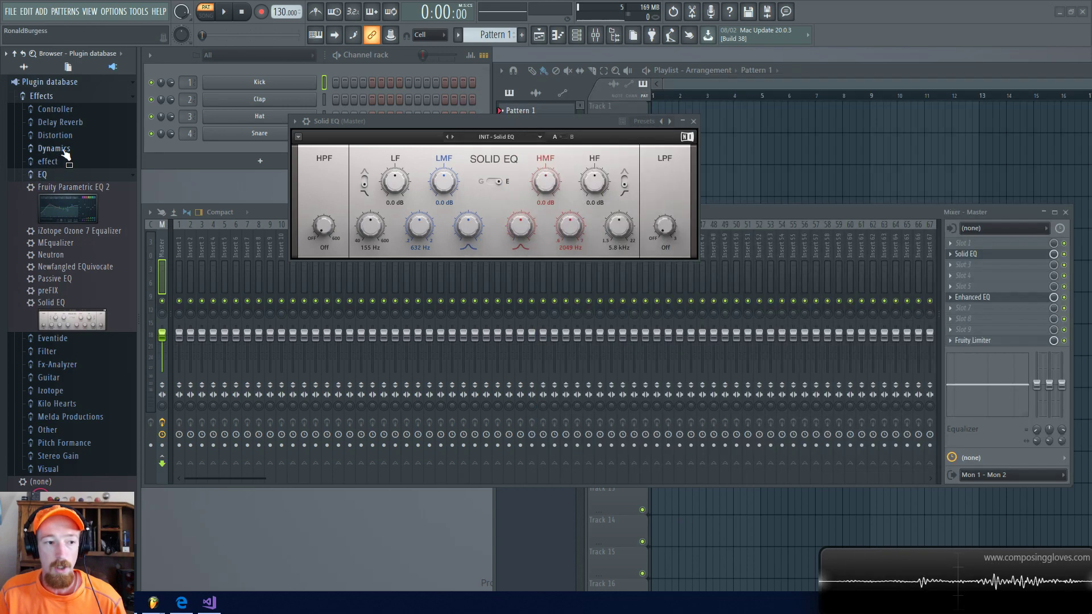
{"action": "left_click", "coordinate": [64, 149]}
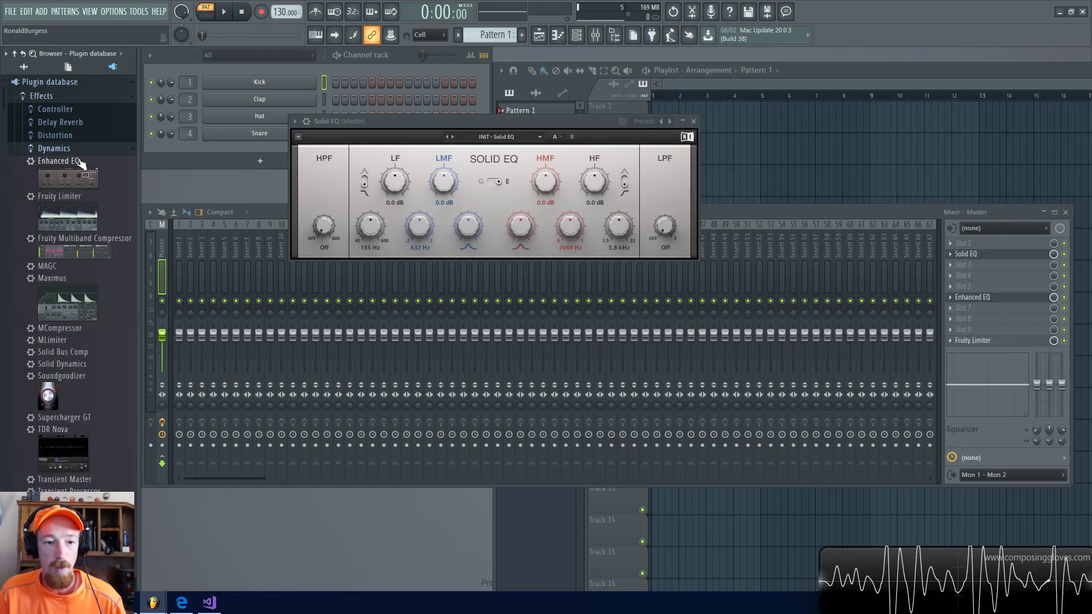
{"action": "right_click", "coordinate": [98, 145]}
{"action": "left_click", "coordinate": [152, 225]}
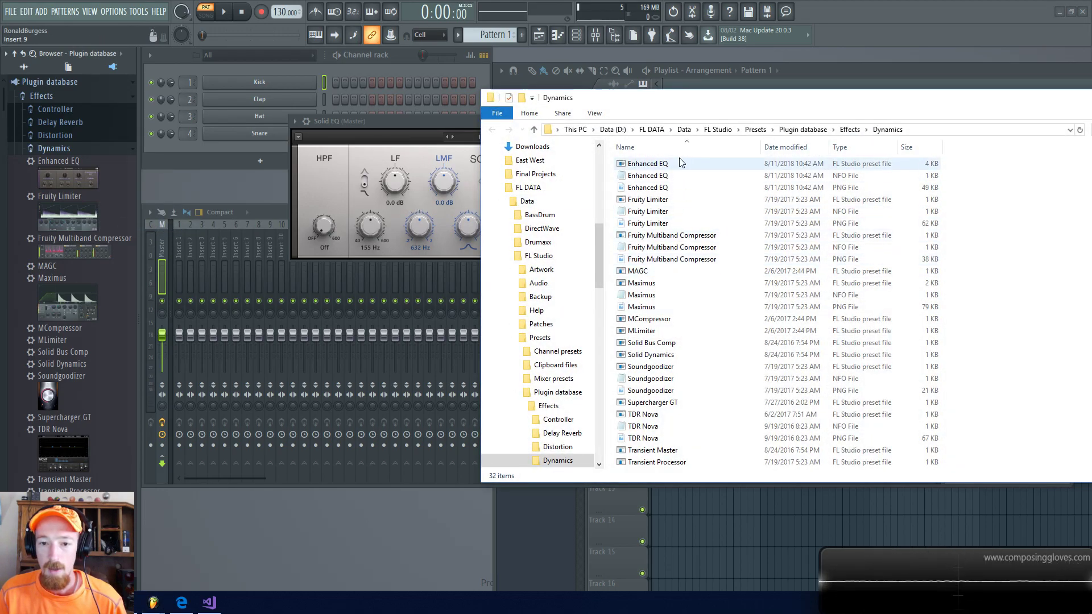
Move the three Enhanced EQ files from Dynamics into the EQ folder and confirm in FL's EQ category.
{"action": "left_click_drag", "start_coordinate": [680, 163], "coordinate": [688, 187]}
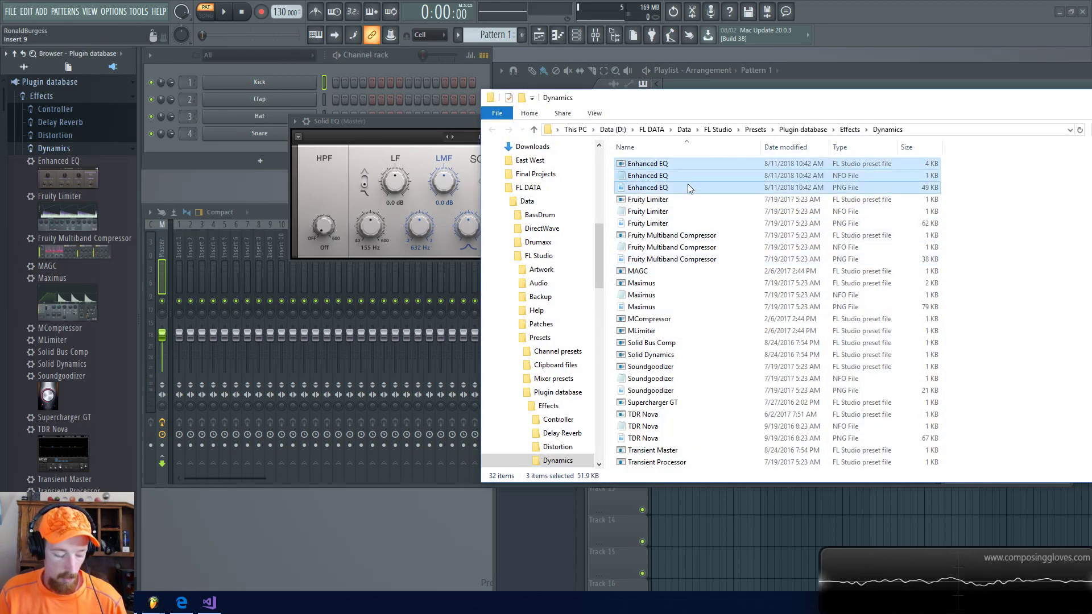
{"action": "left_click", "coordinate": [849, 129]}
{"action": "double_click", "coordinate": [659, 229]}
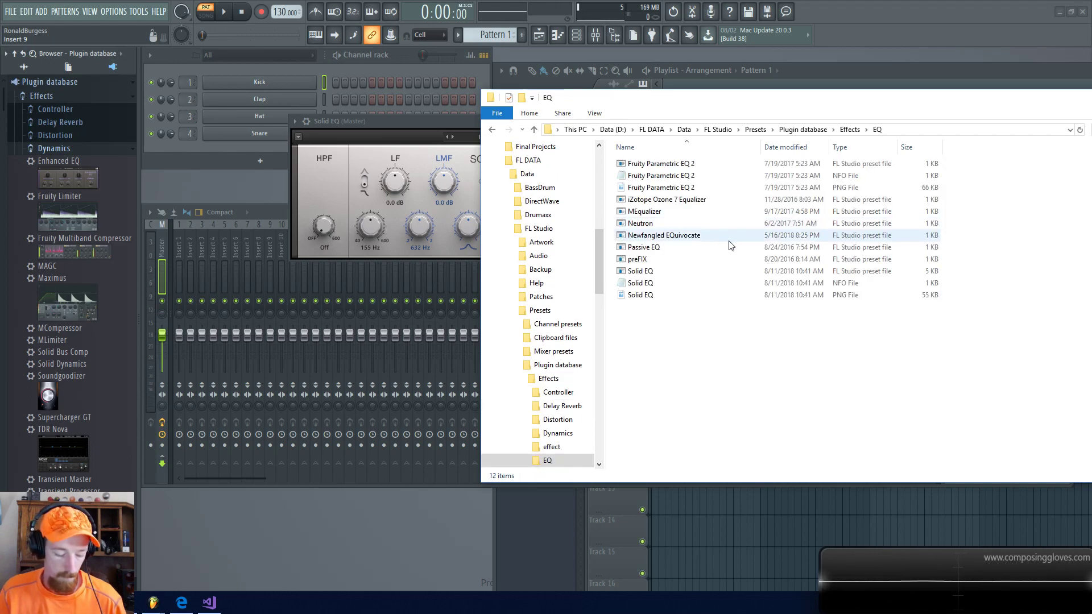
{"action": "key", "text": "ctrl+v"}
{"action": "left_click_drag", "start_coordinate": [900, 103], "coordinate": [763, 101]}
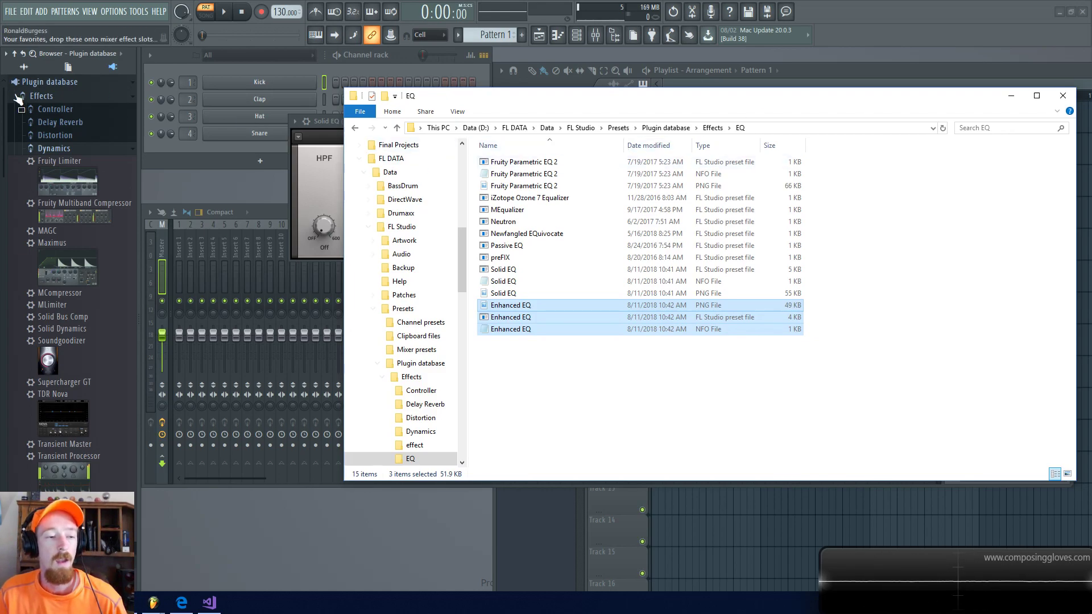
{"action": "left_click", "coordinate": [80, 149]}
{"action": "left_click", "coordinate": [67, 175]}
{"action": "left_click", "coordinate": [100, 175]}
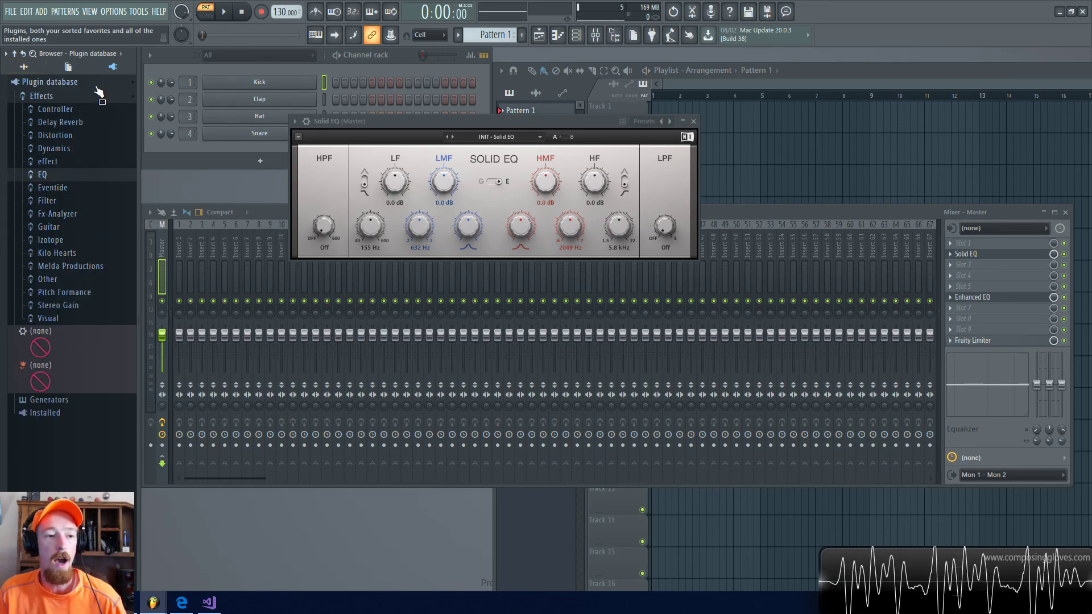
Close the Solid EQ and Enhanced EQ windows, then open and close the F8 plugin picker.
{"action": "left_click", "coordinate": [693, 121]}
{"action": "left_click", "coordinate": [676, 191]}
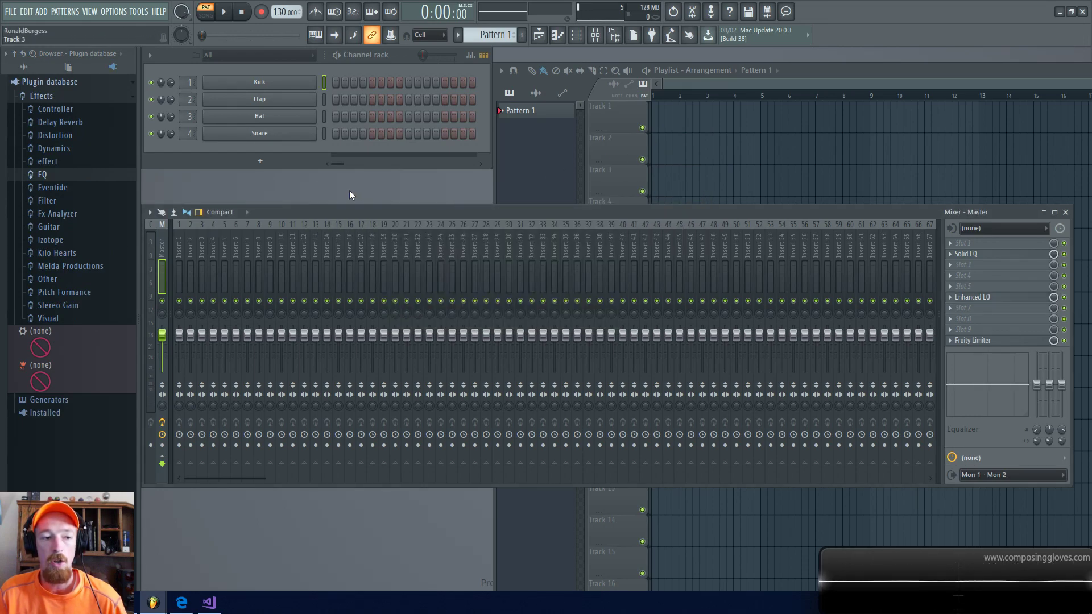
{"action": "left_click_drag", "start_coordinate": [50, 239], "coordinate": [101, 164]}
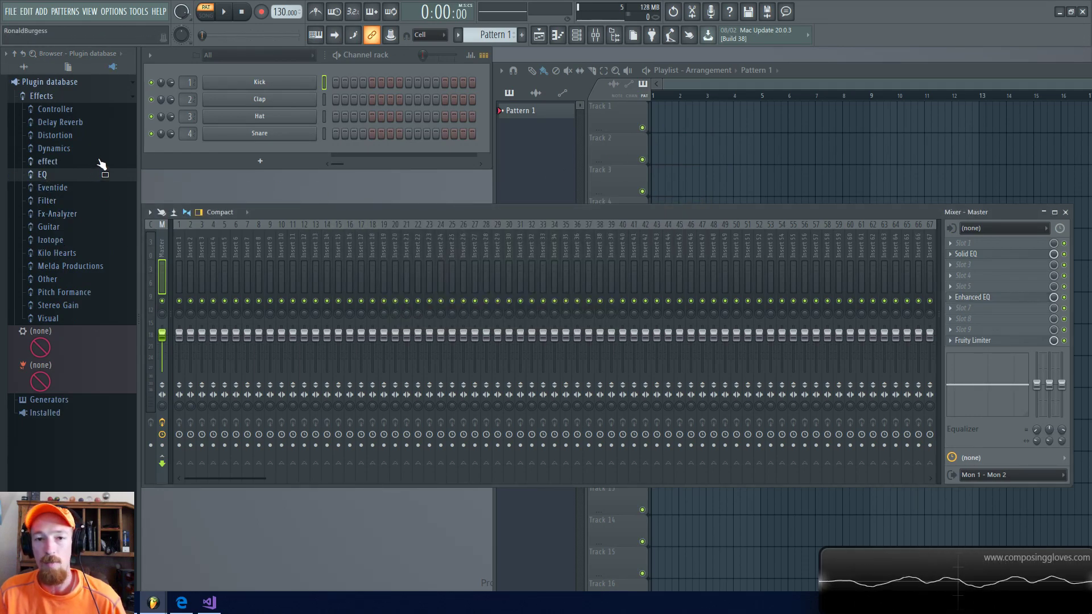
{"action": "key", "text": "F8"}
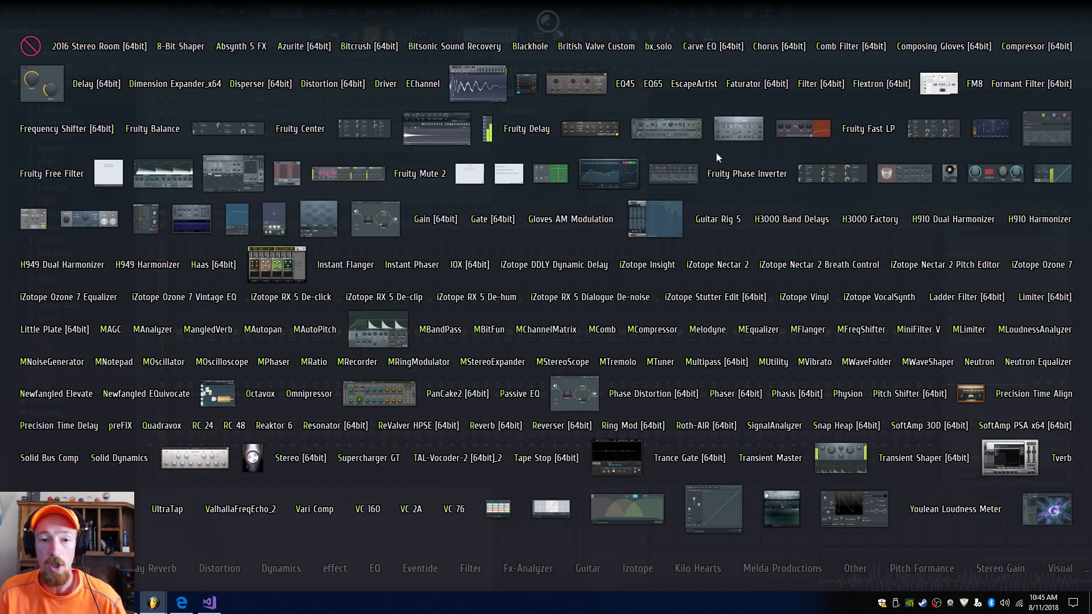
{"action": "left_click", "coordinate": [793, 23]}
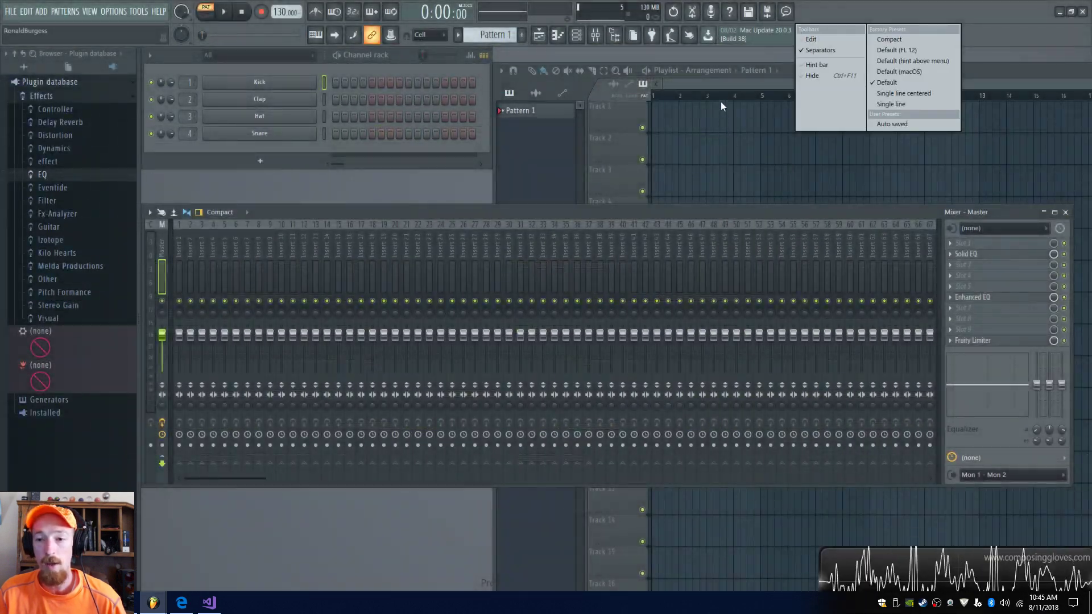
Reopen and close the Enhanced EQ and Solid EQ windows from the Master mixer inserts.
{"action": "left_click", "coordinate": [1029, 300]}
{"action": "left_click", "coordinate": [1029, 300]}
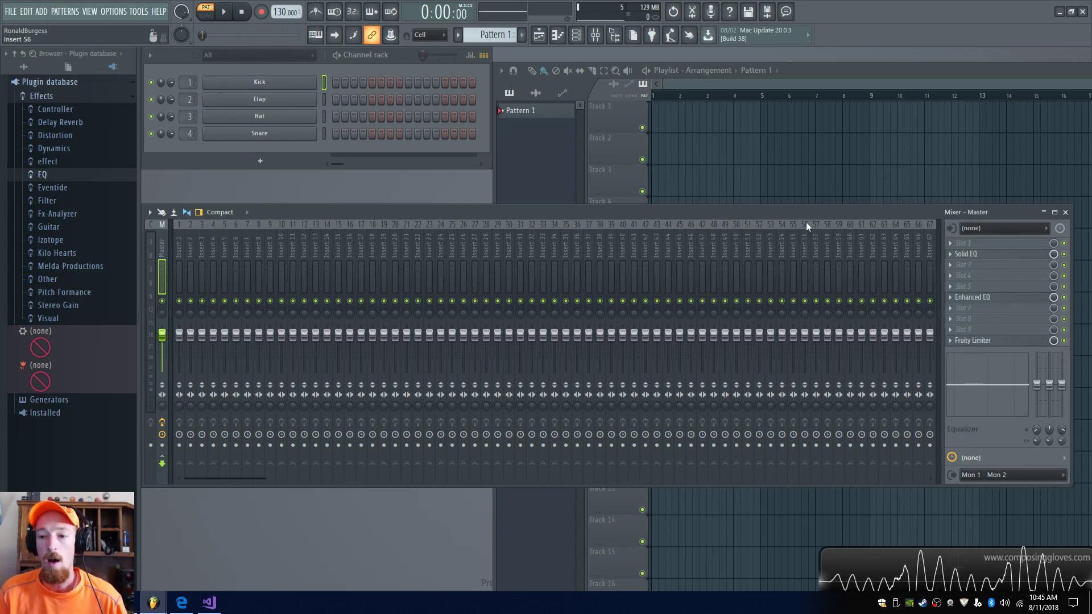
{"action": "left_click", "coordinate": [1009, 255]}
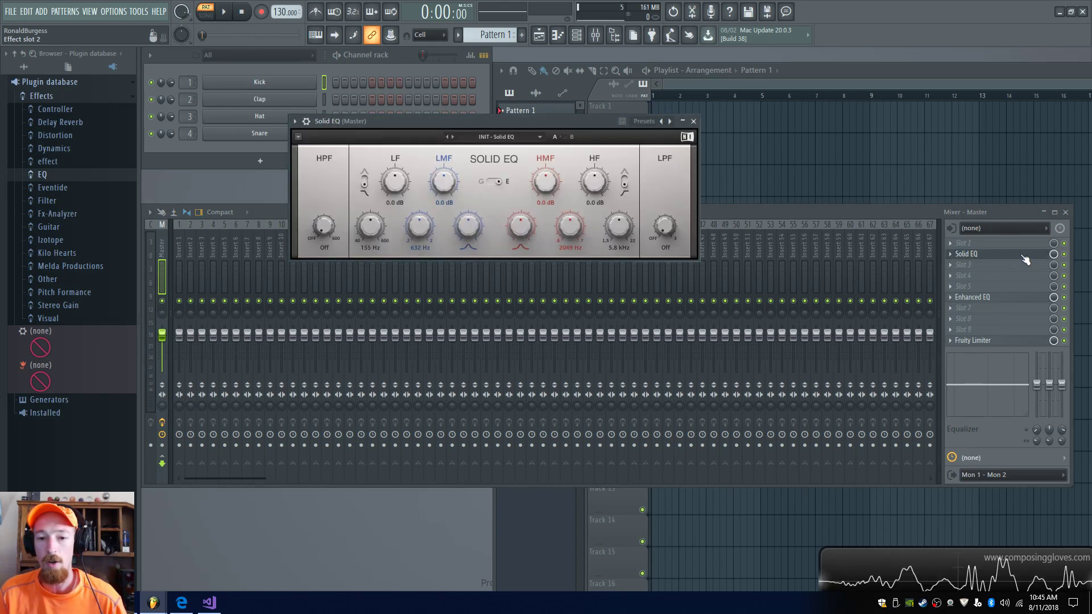
{"action": "left_click", "coordinate": [1023, 257]}
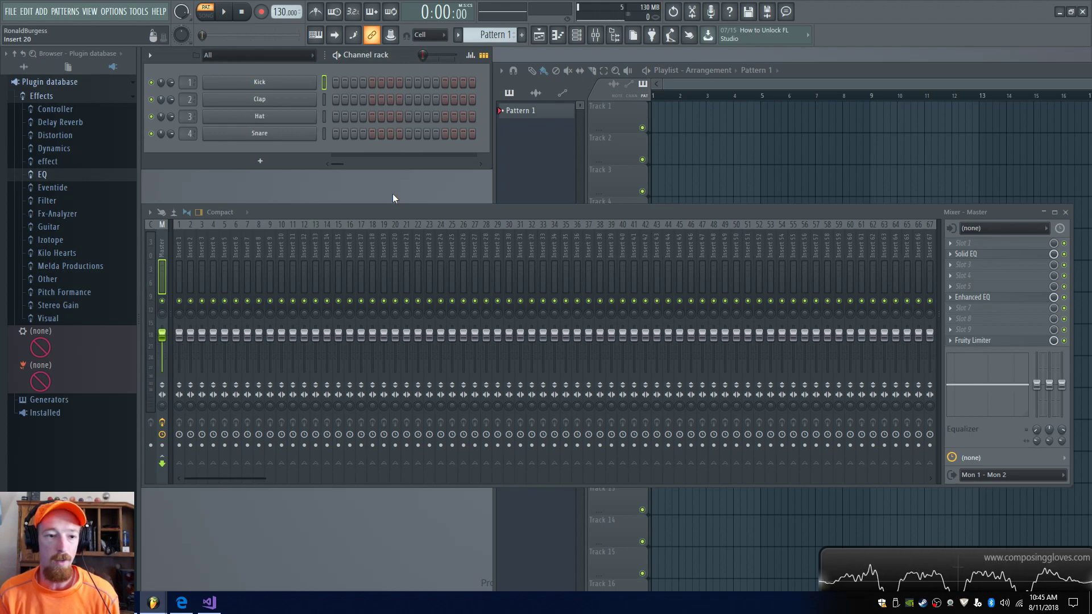
Collapse Effects, then reach Manage plugins through the Channel rack's More plugins list.
{"action": "left_click", "coordinate": [41, 96]}
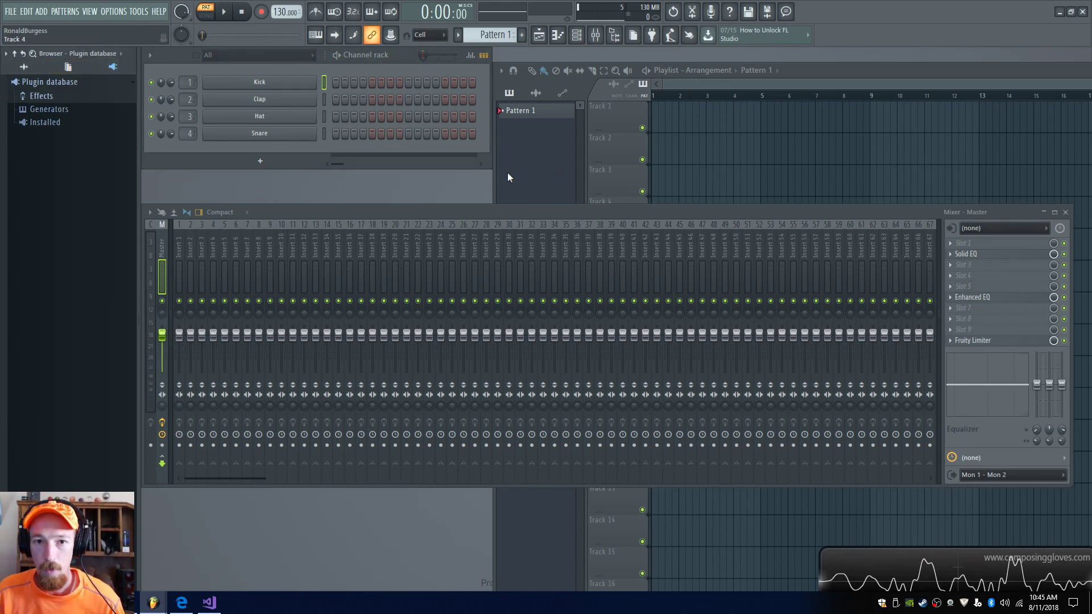
{"action": "left_click", "coordinate": [259, 161]}
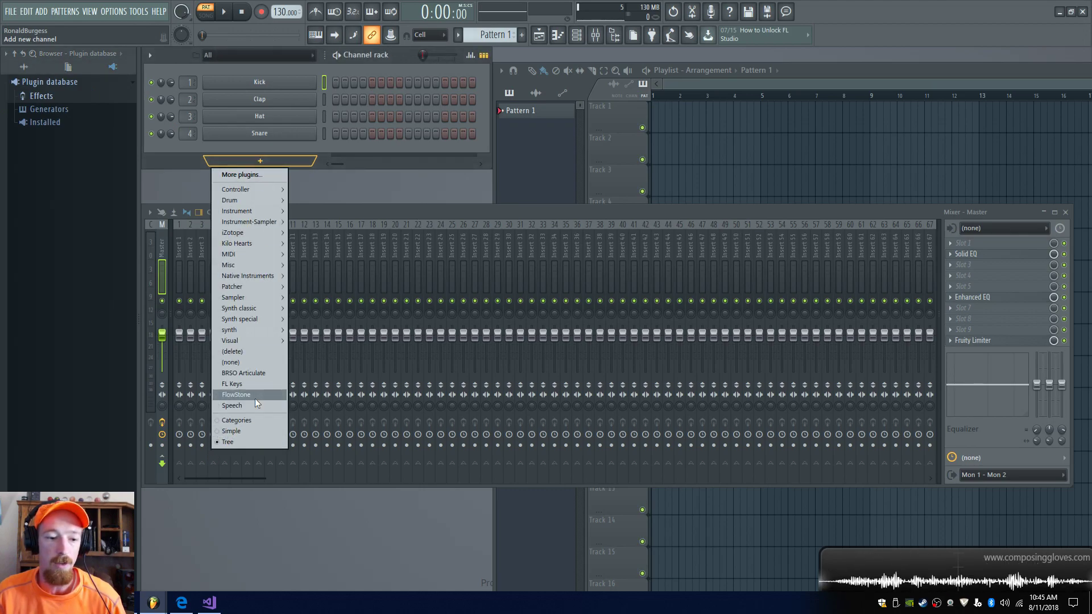
{"action": "left_click", "coordinate": [242, 174]}
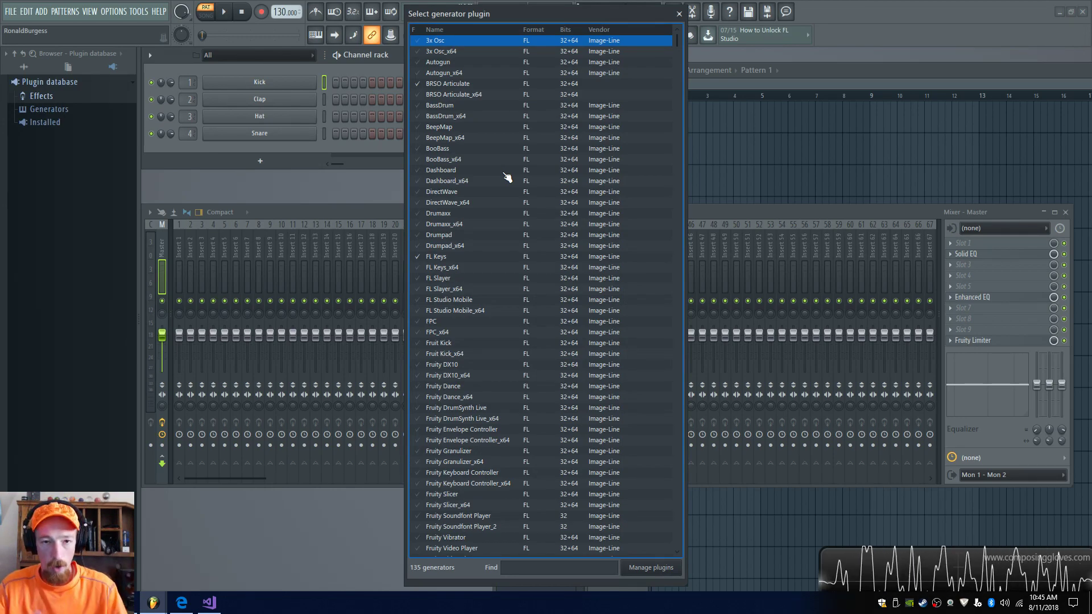
{"action": "left_click", "coordinate": [651, 568]}
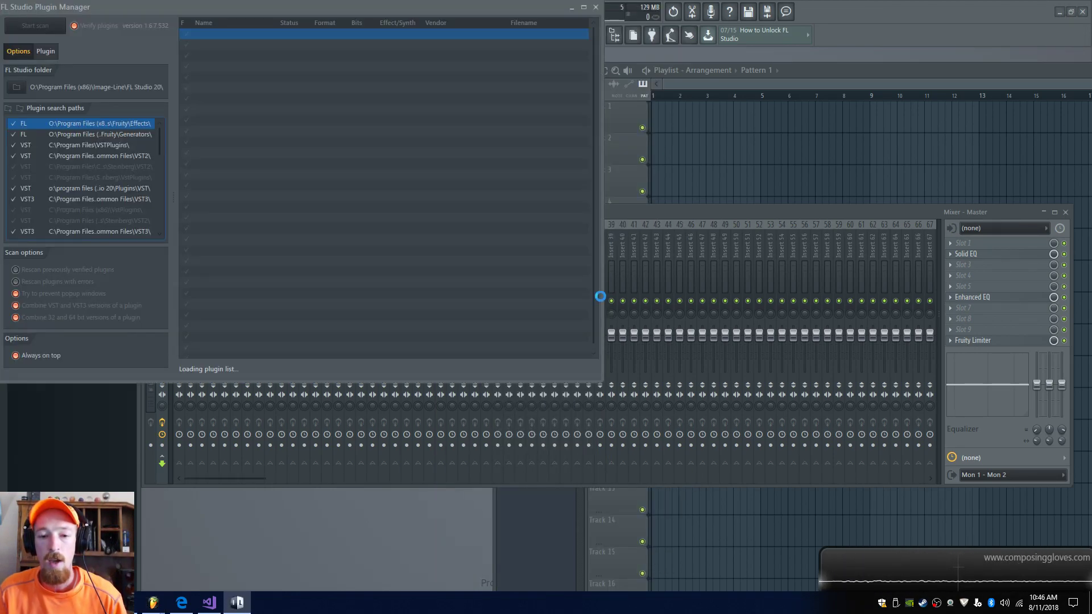
Move the Plugin Manager aside, start adding a search path, and cancel Browse For Folder.
{"action": "left_click_drag", "start_coordinate": [226, 3], "coordinate": [401, 2]}
{"action": "left_click_drag", "start_coordinate": [280, 132], "coordinate": [275, 239]}
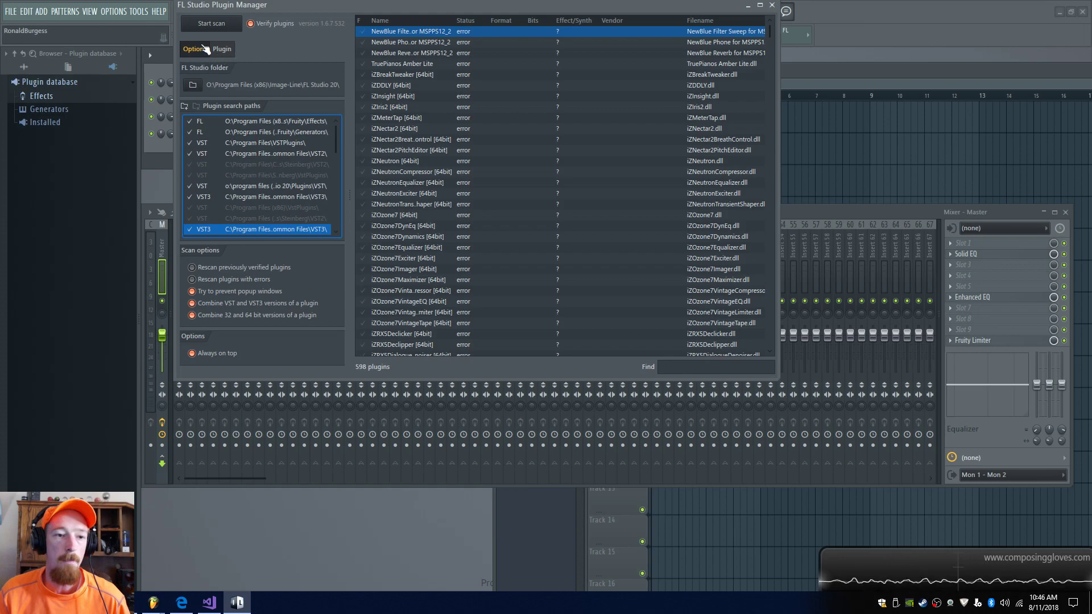
{"action": "left_click", "coordinate": [184, 106]}
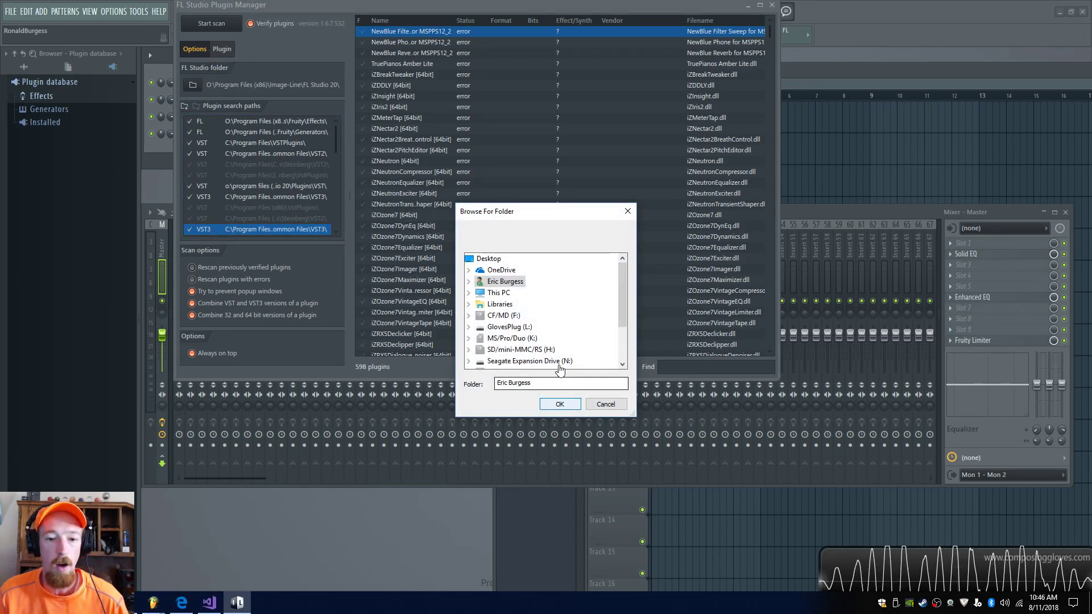
{"action": "left_click_drag", "start_coordinate": [618, 293], "coordinate": [615, 334]}
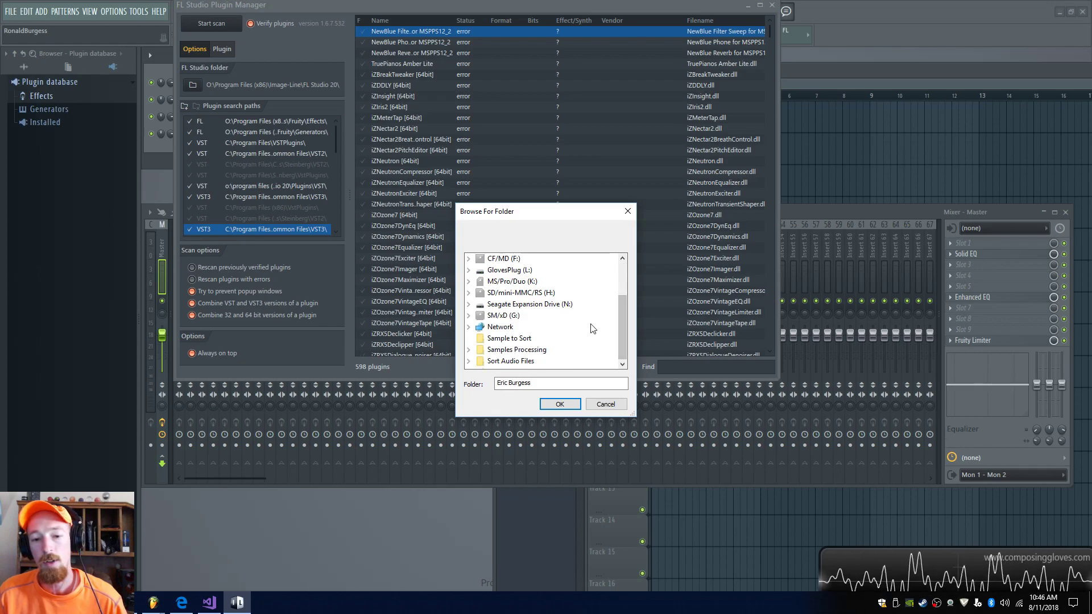
{"action": "left_click", "coordinate": [627, 211]}
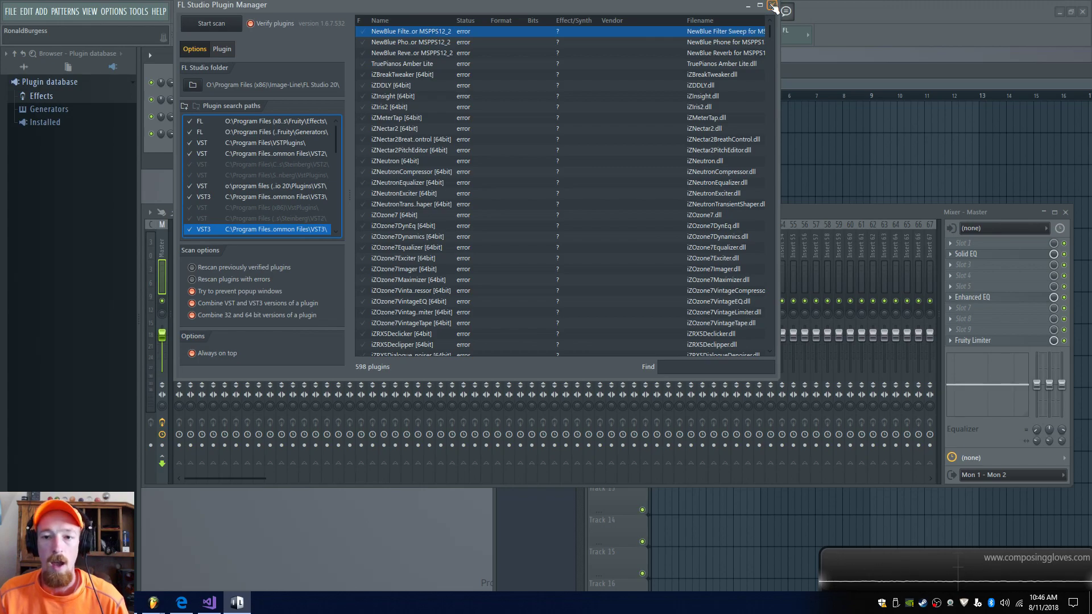
Inspect several iZotope entries in the scanned plugin list, then close the Plugin Manager.
{"action": "left_click", "coordinate": [487, 162]}
{"action": "left_click", "coordinate": [458, 290]}
{"action": "left_click", "coordinate": [509, 303]}
{"action": "left_click", "coordinate": [495, 206]}
{"action": "left_click", "coordinate": [477, 119]}
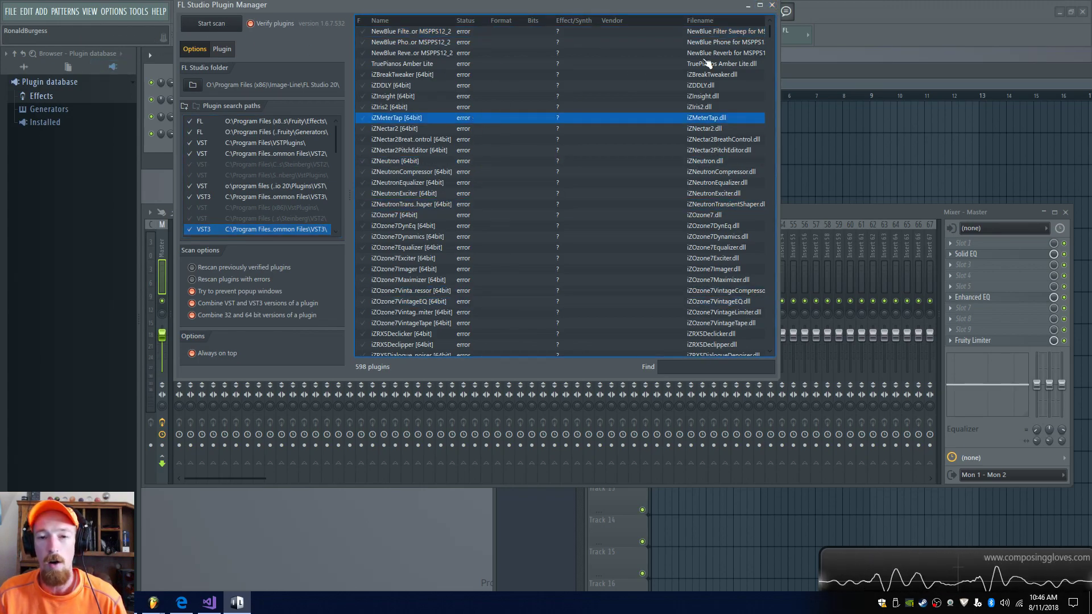
{"action": "left_click", "coordinate": [772, 5]}
{"action": "left_click_drag", "start_coordinate": [572, 206], "coordinate": [572, 202]}
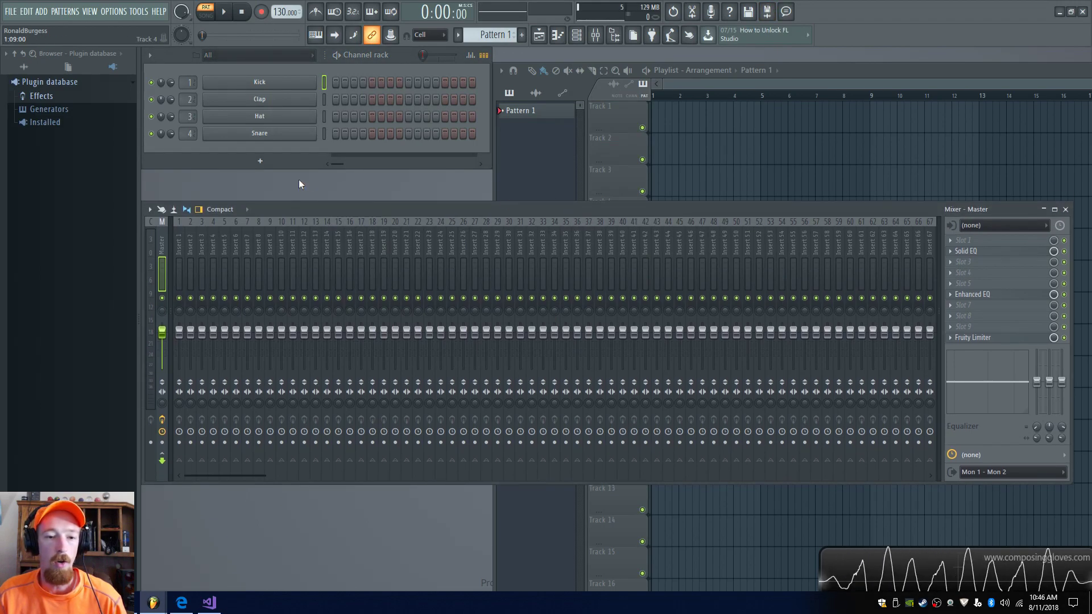